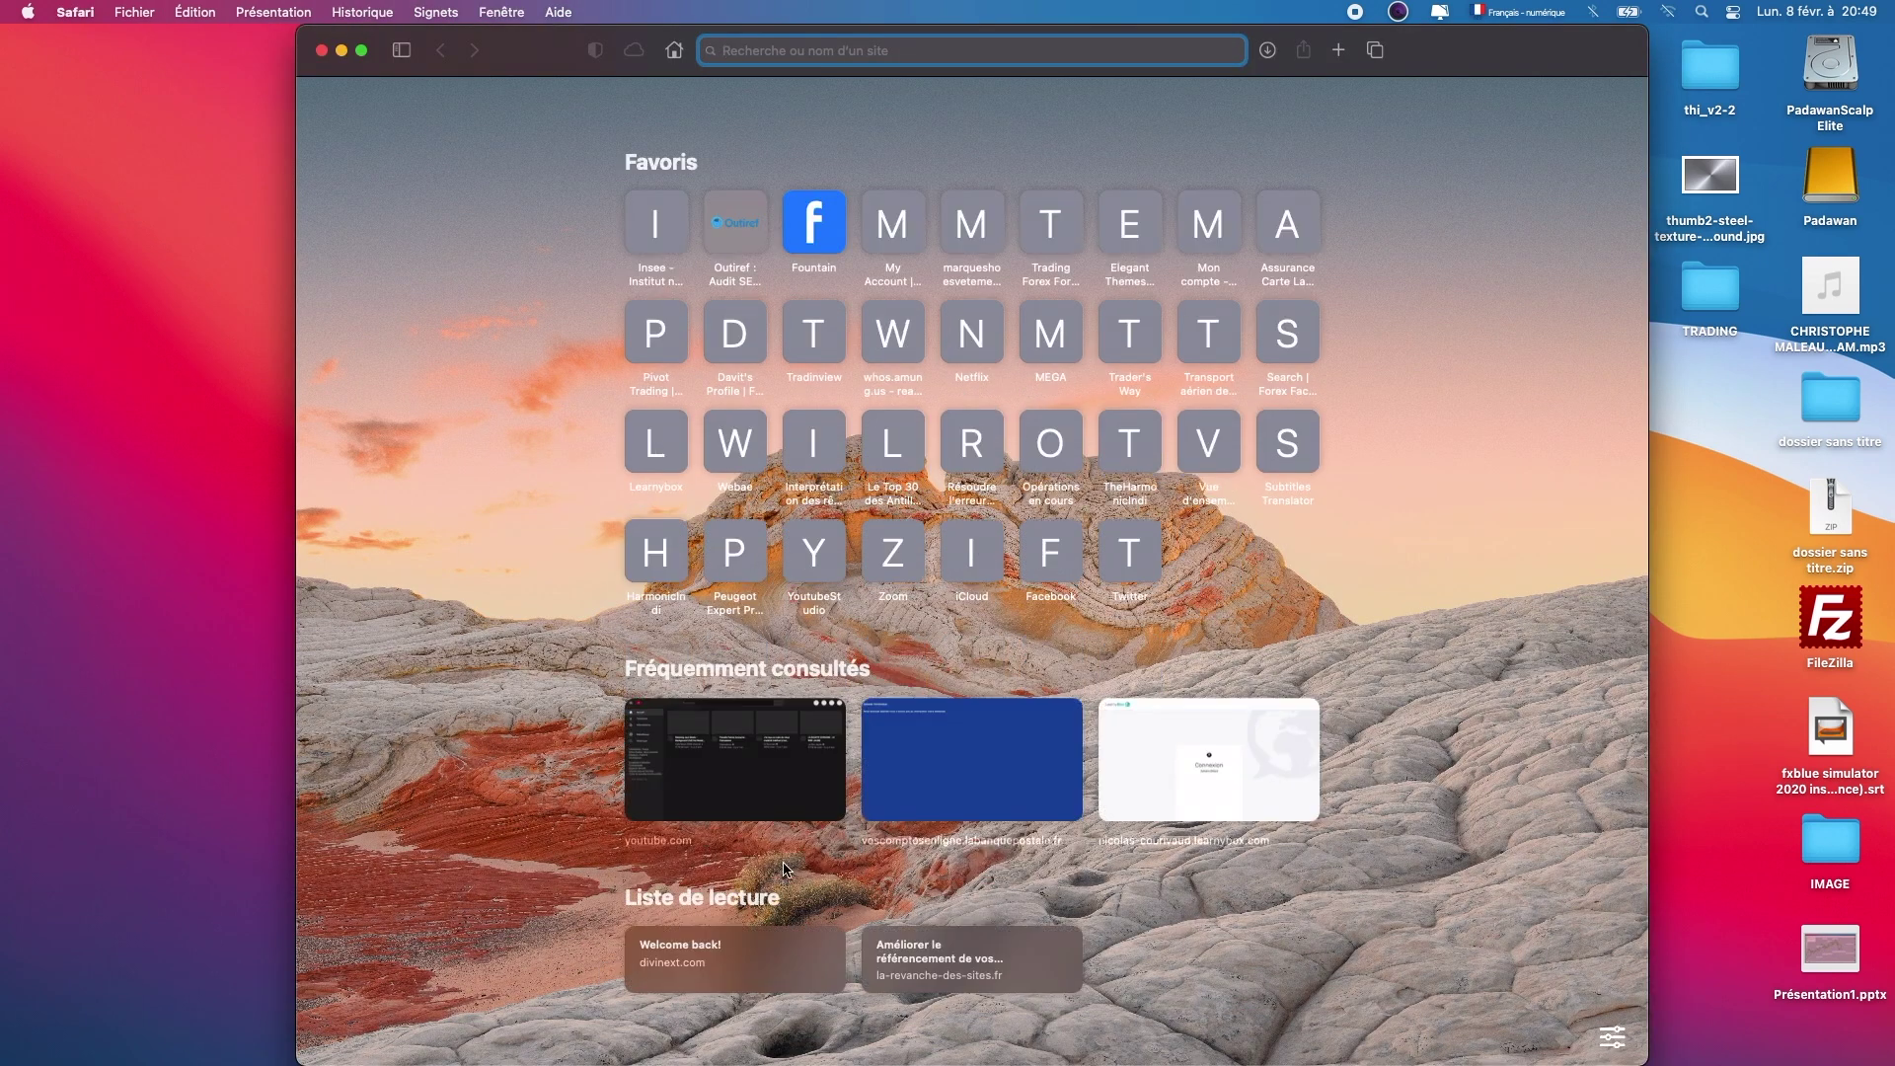
Minimise the Safari window and check which version of Safari is installed
left_click(342, 50)
left_click(83, 14)
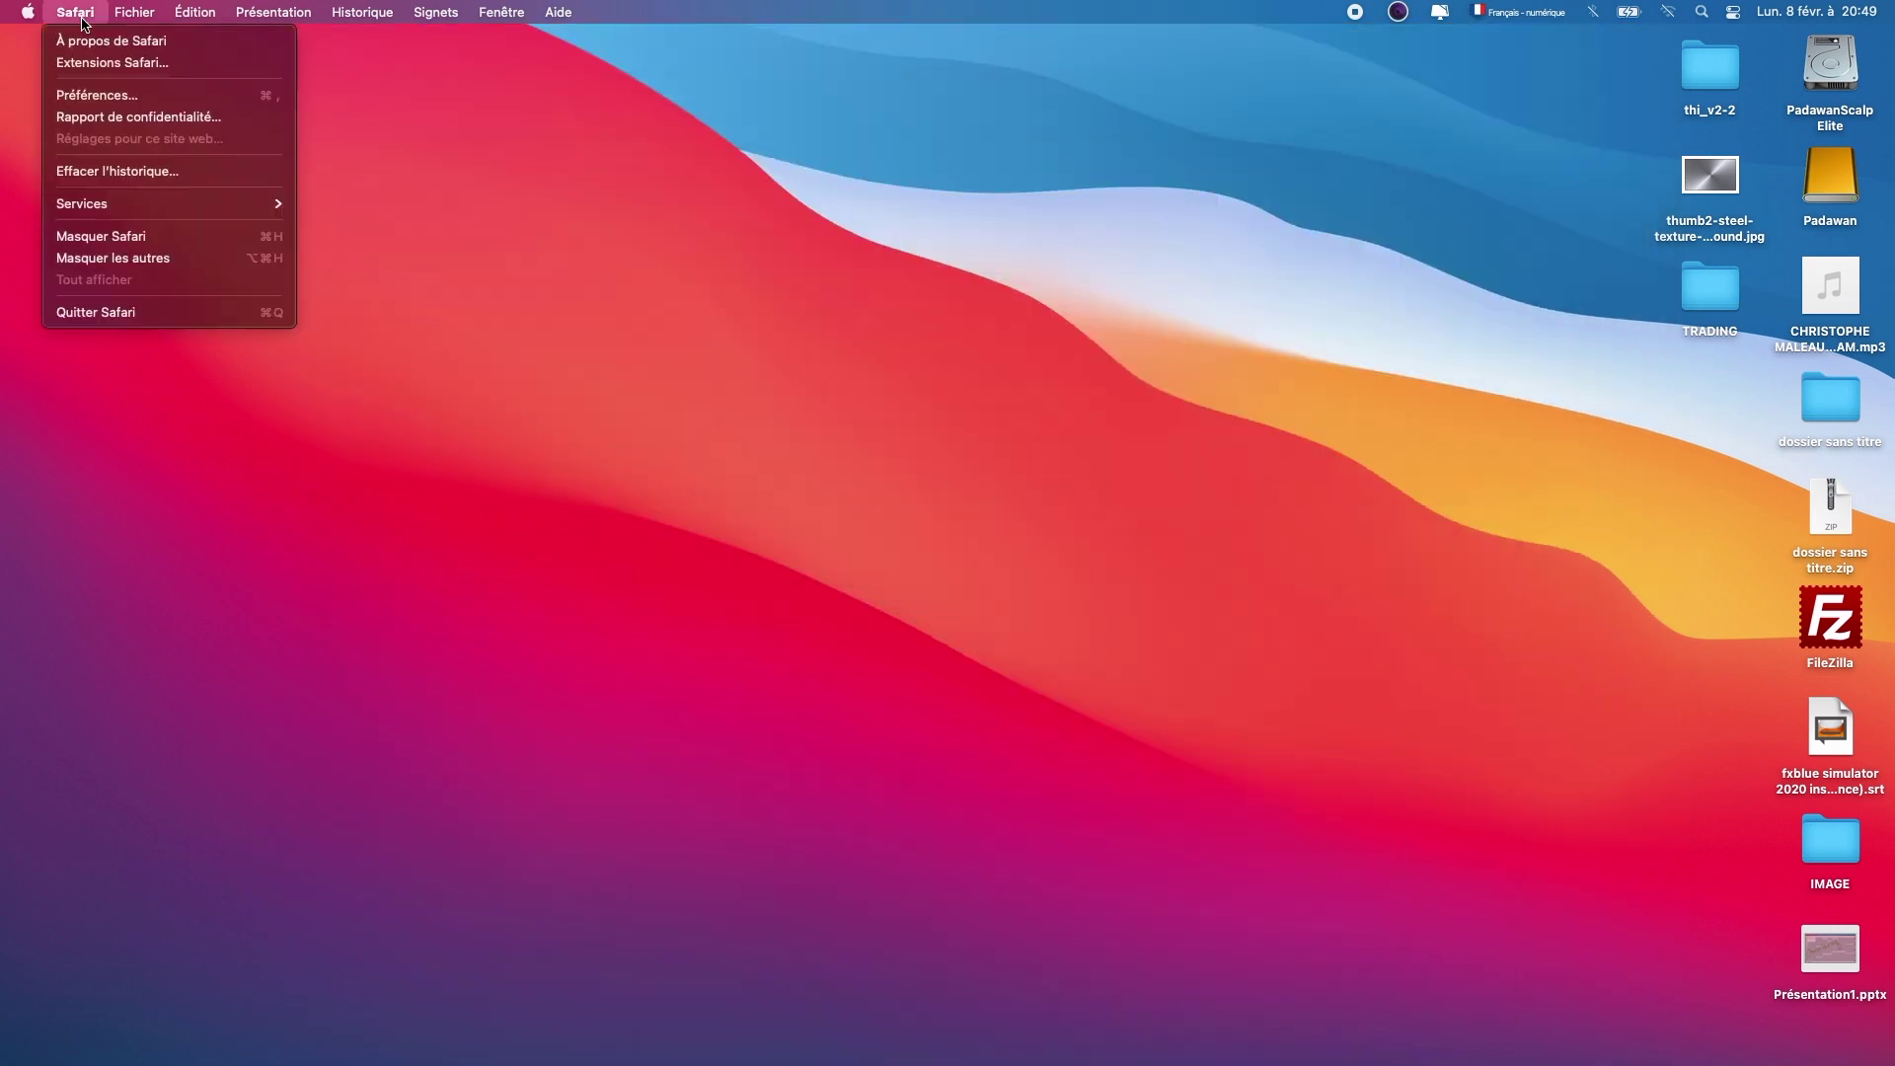
left_click(98, 42)
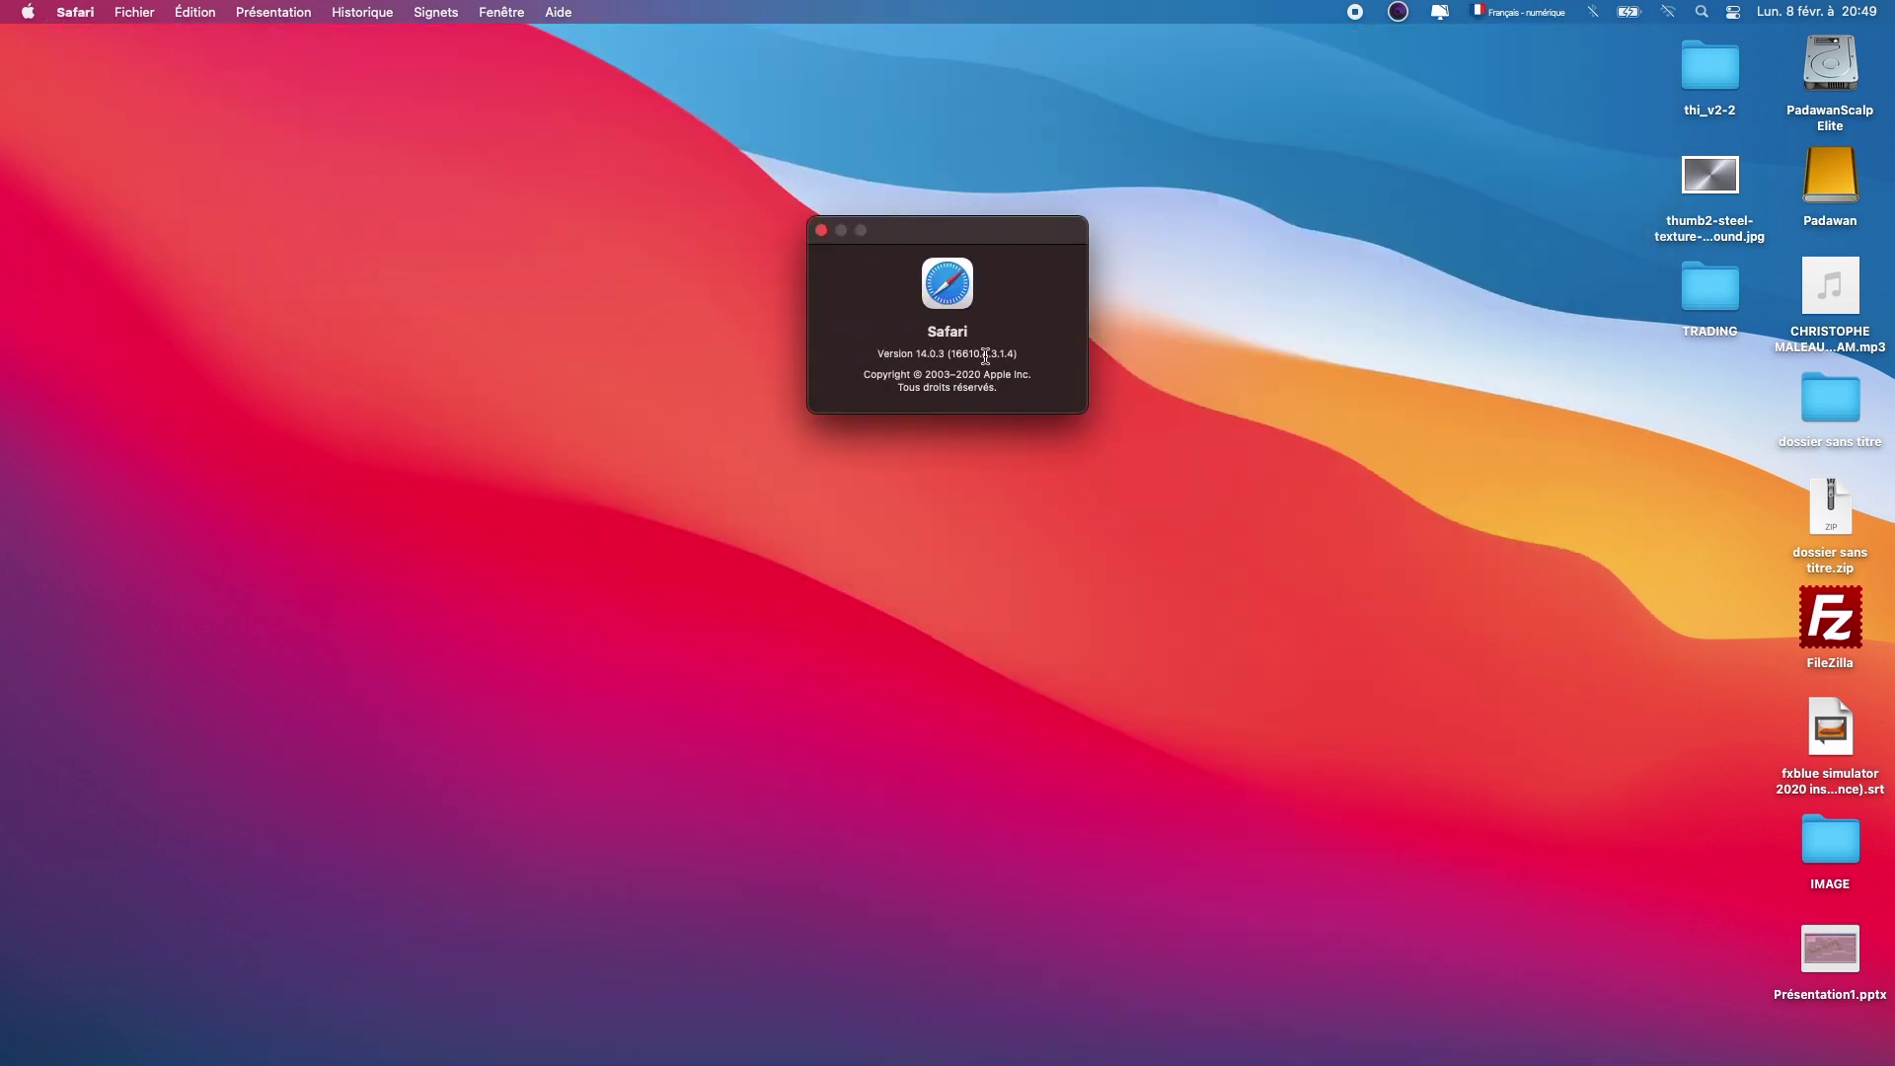
left_click(821, 231)
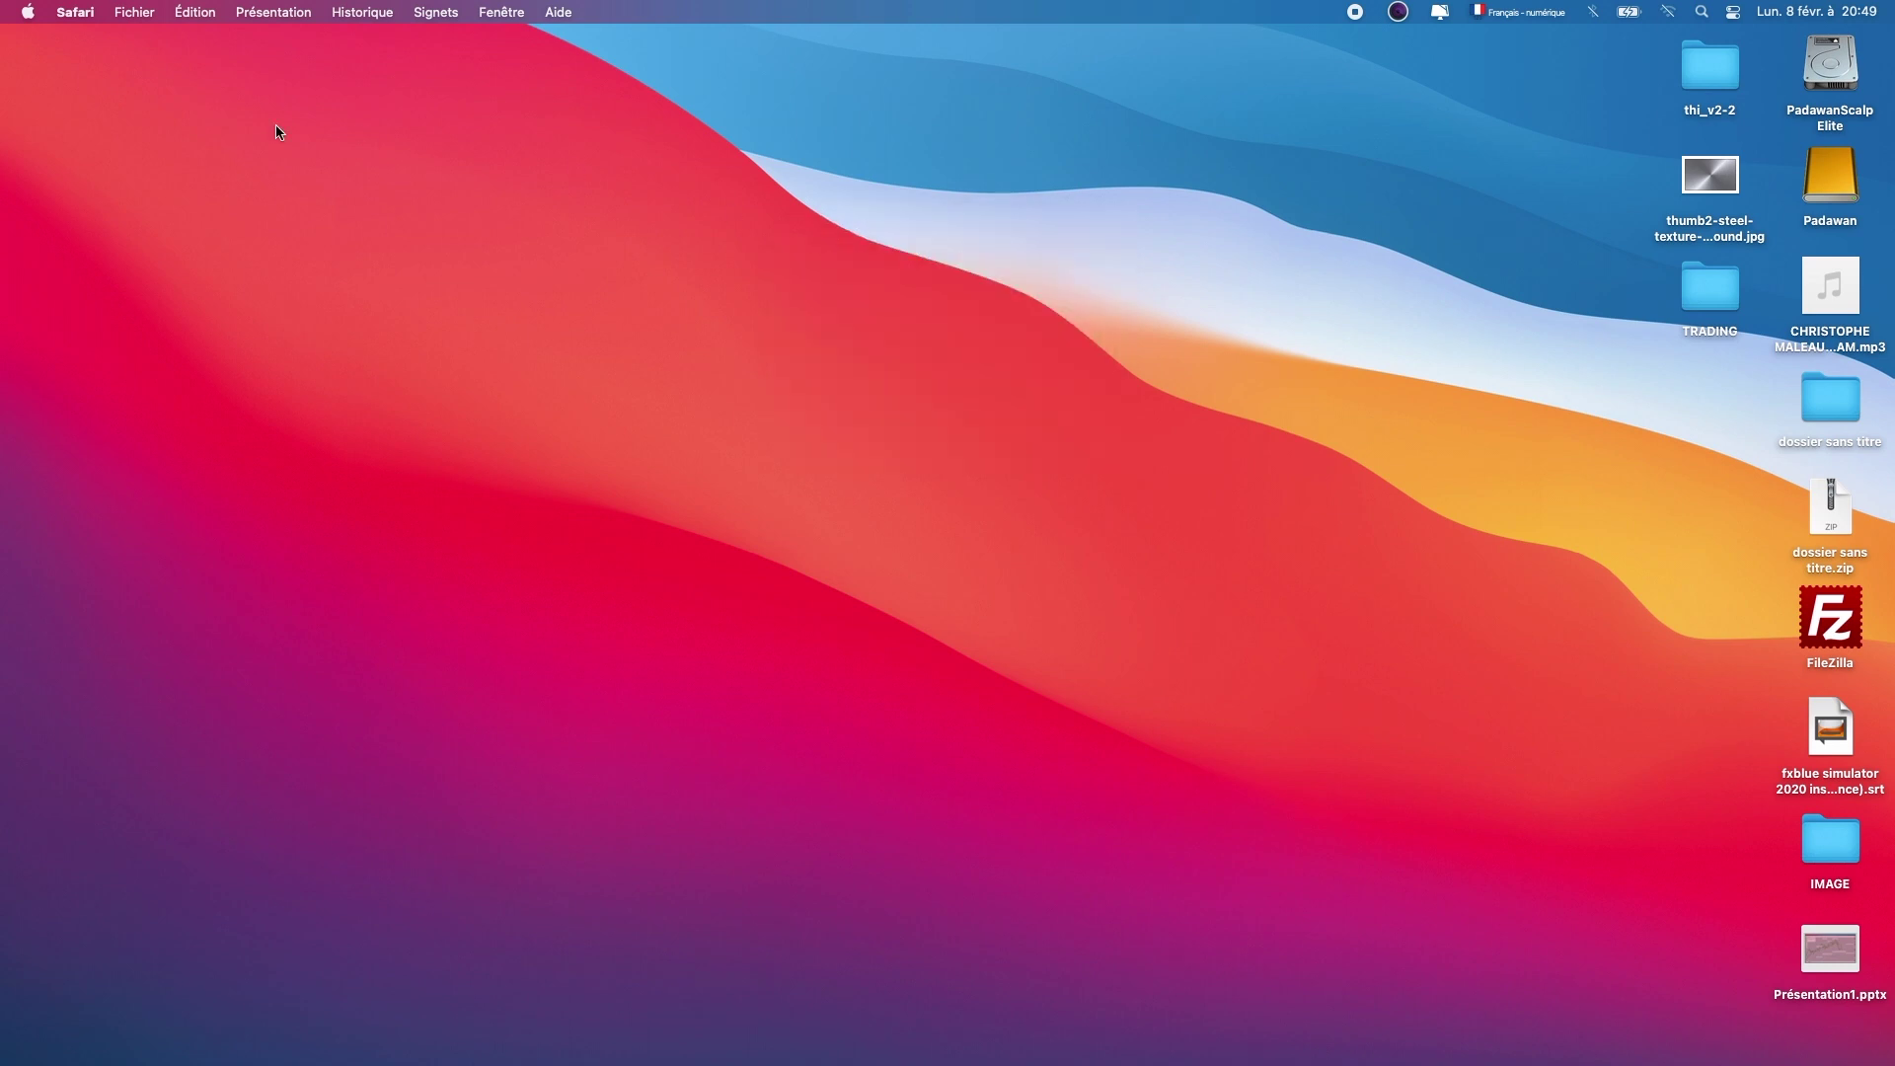
Export the Safari bookmarks to the Bureau folder as "Signets Safari"
left_click(135, 13)
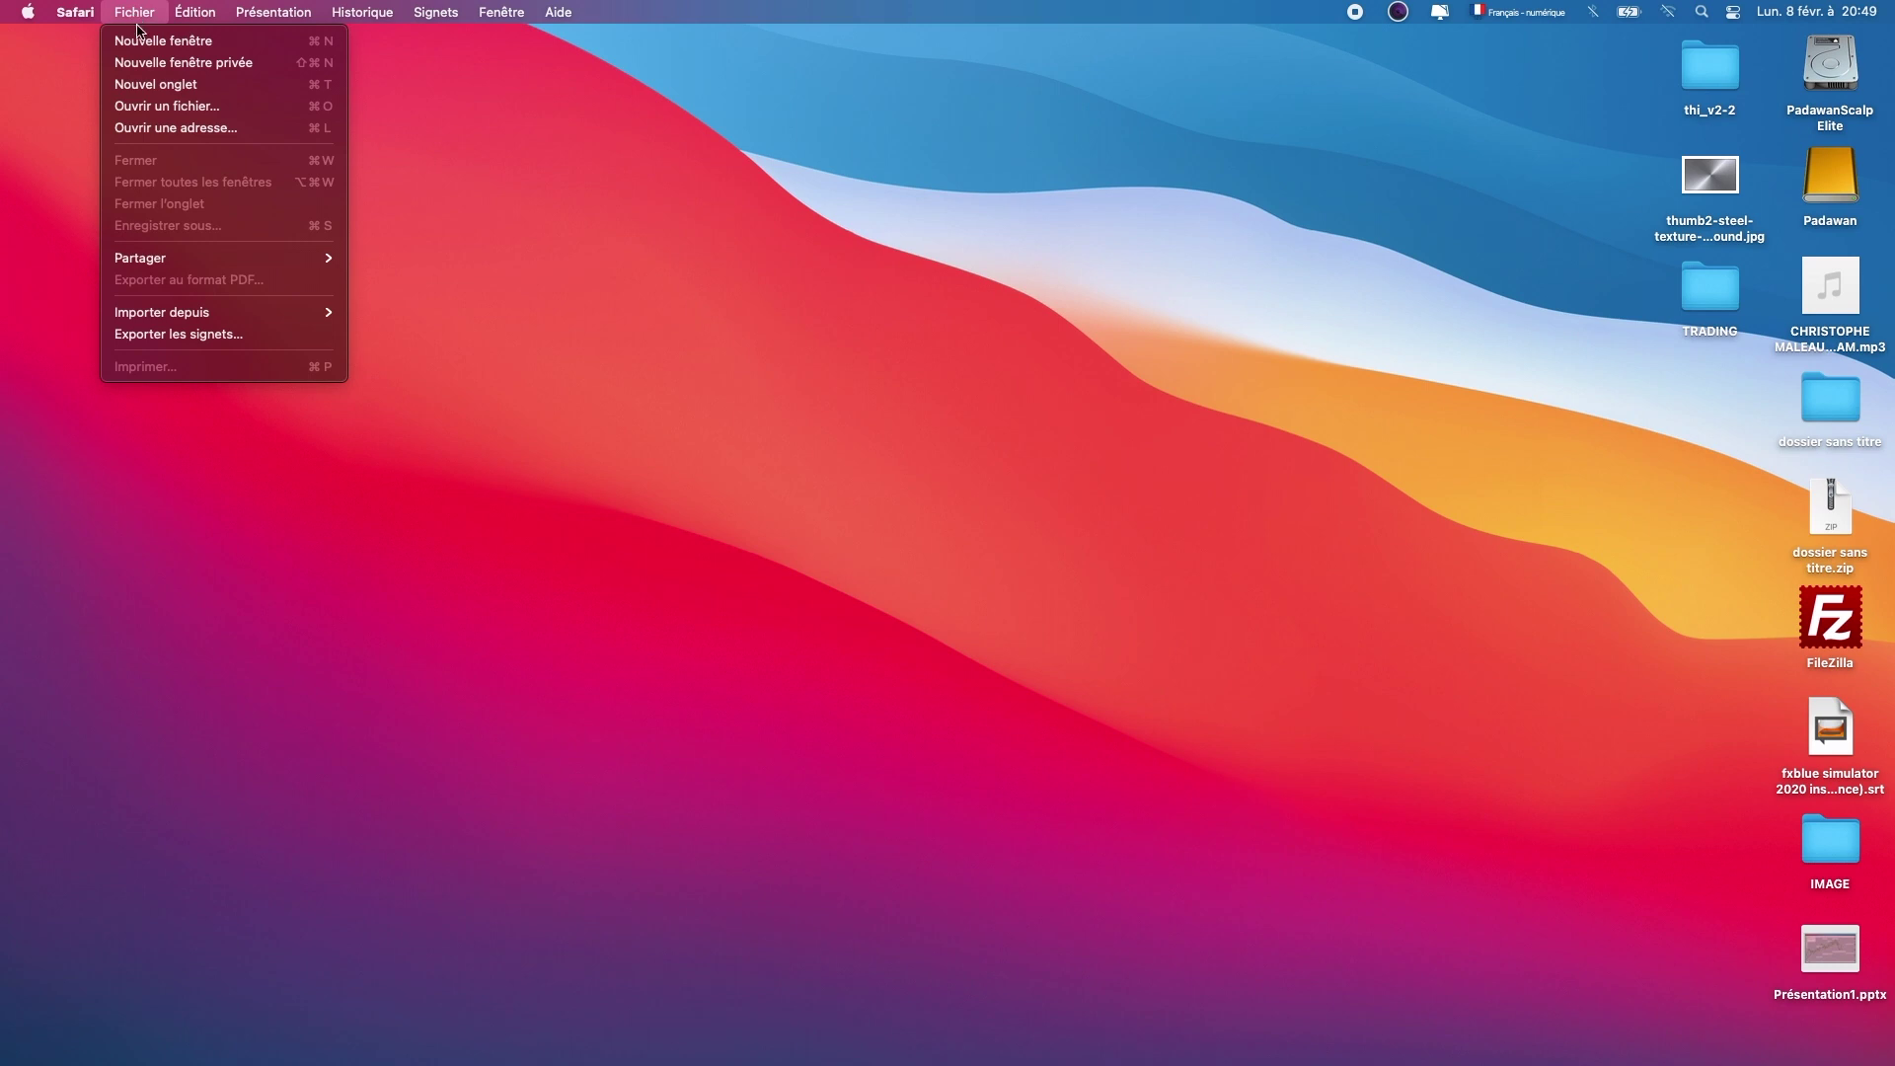
left_click(205, 341)
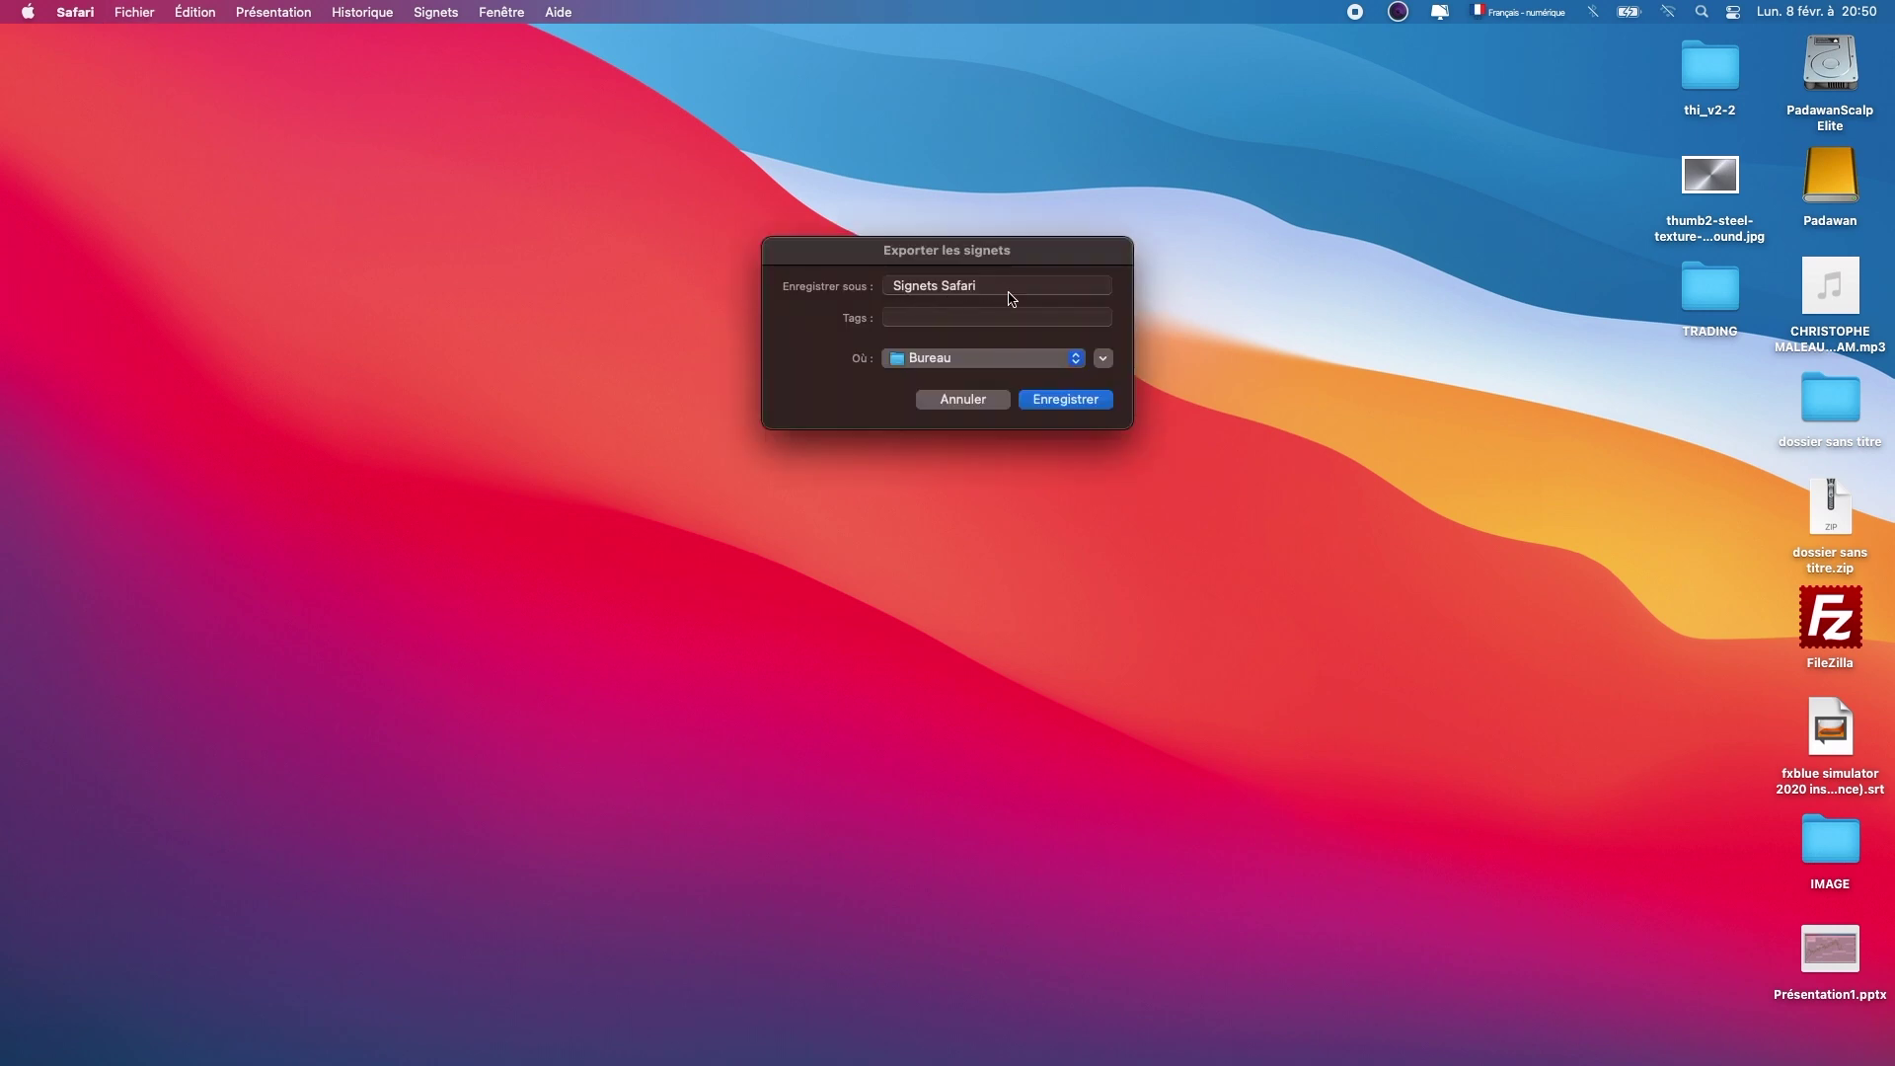
left_click(1046, 400)
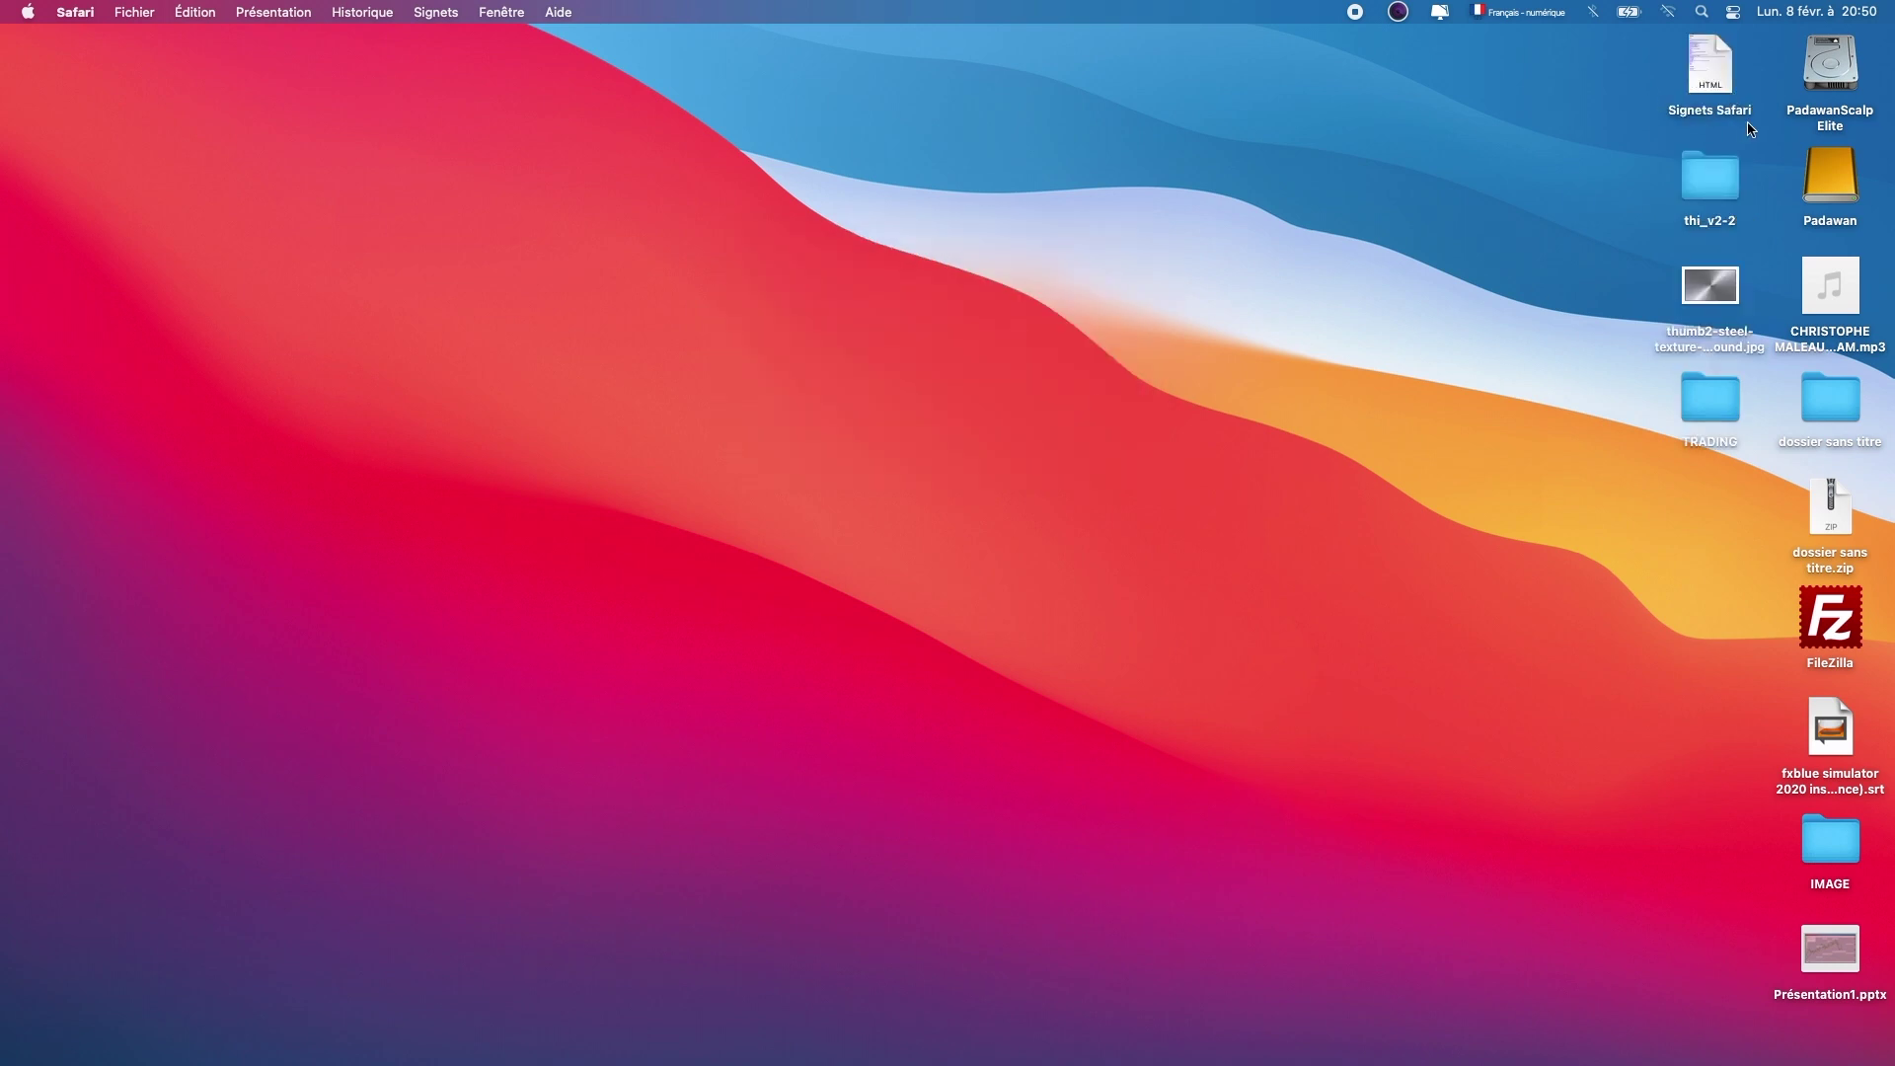
left_click(497, 631)
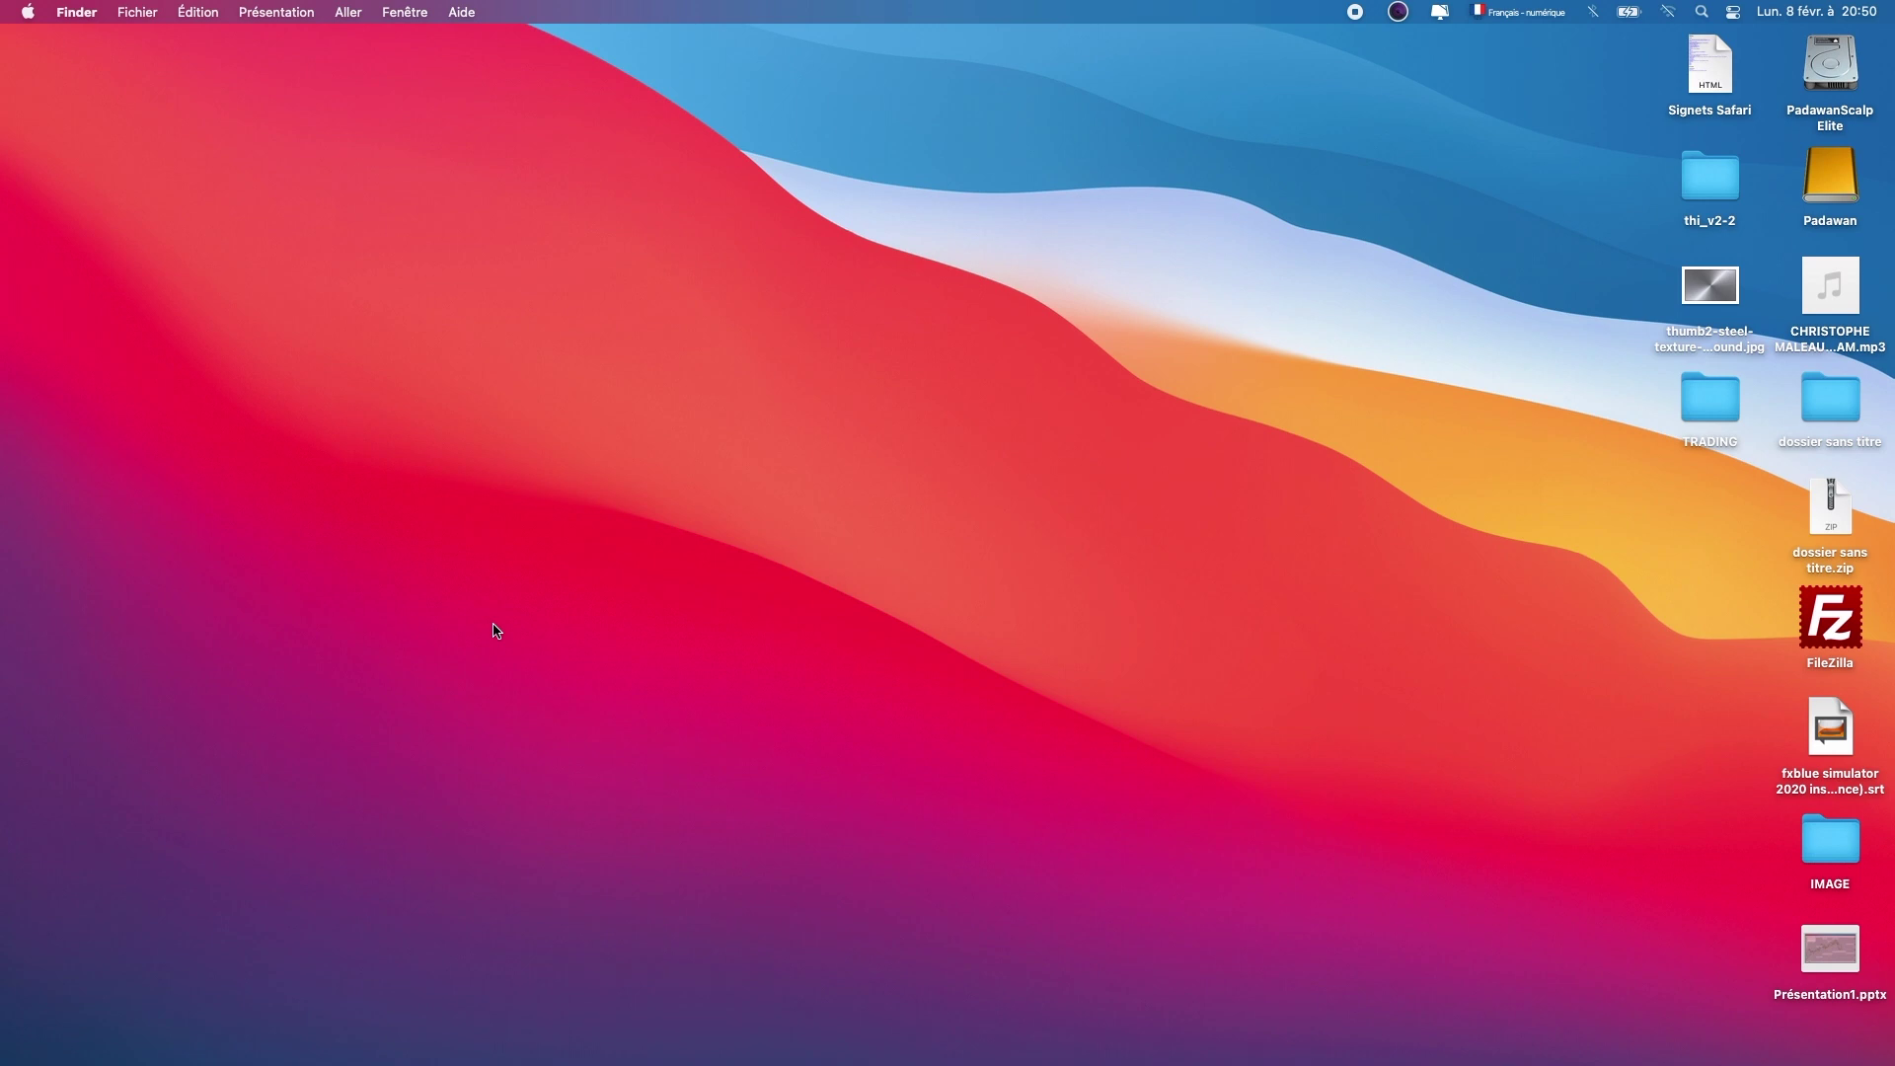
Look through the utilities in Launchpad's Autre folder, including Trousseaux d'accès, and return to the desktop
mouse_move(520, 1058)
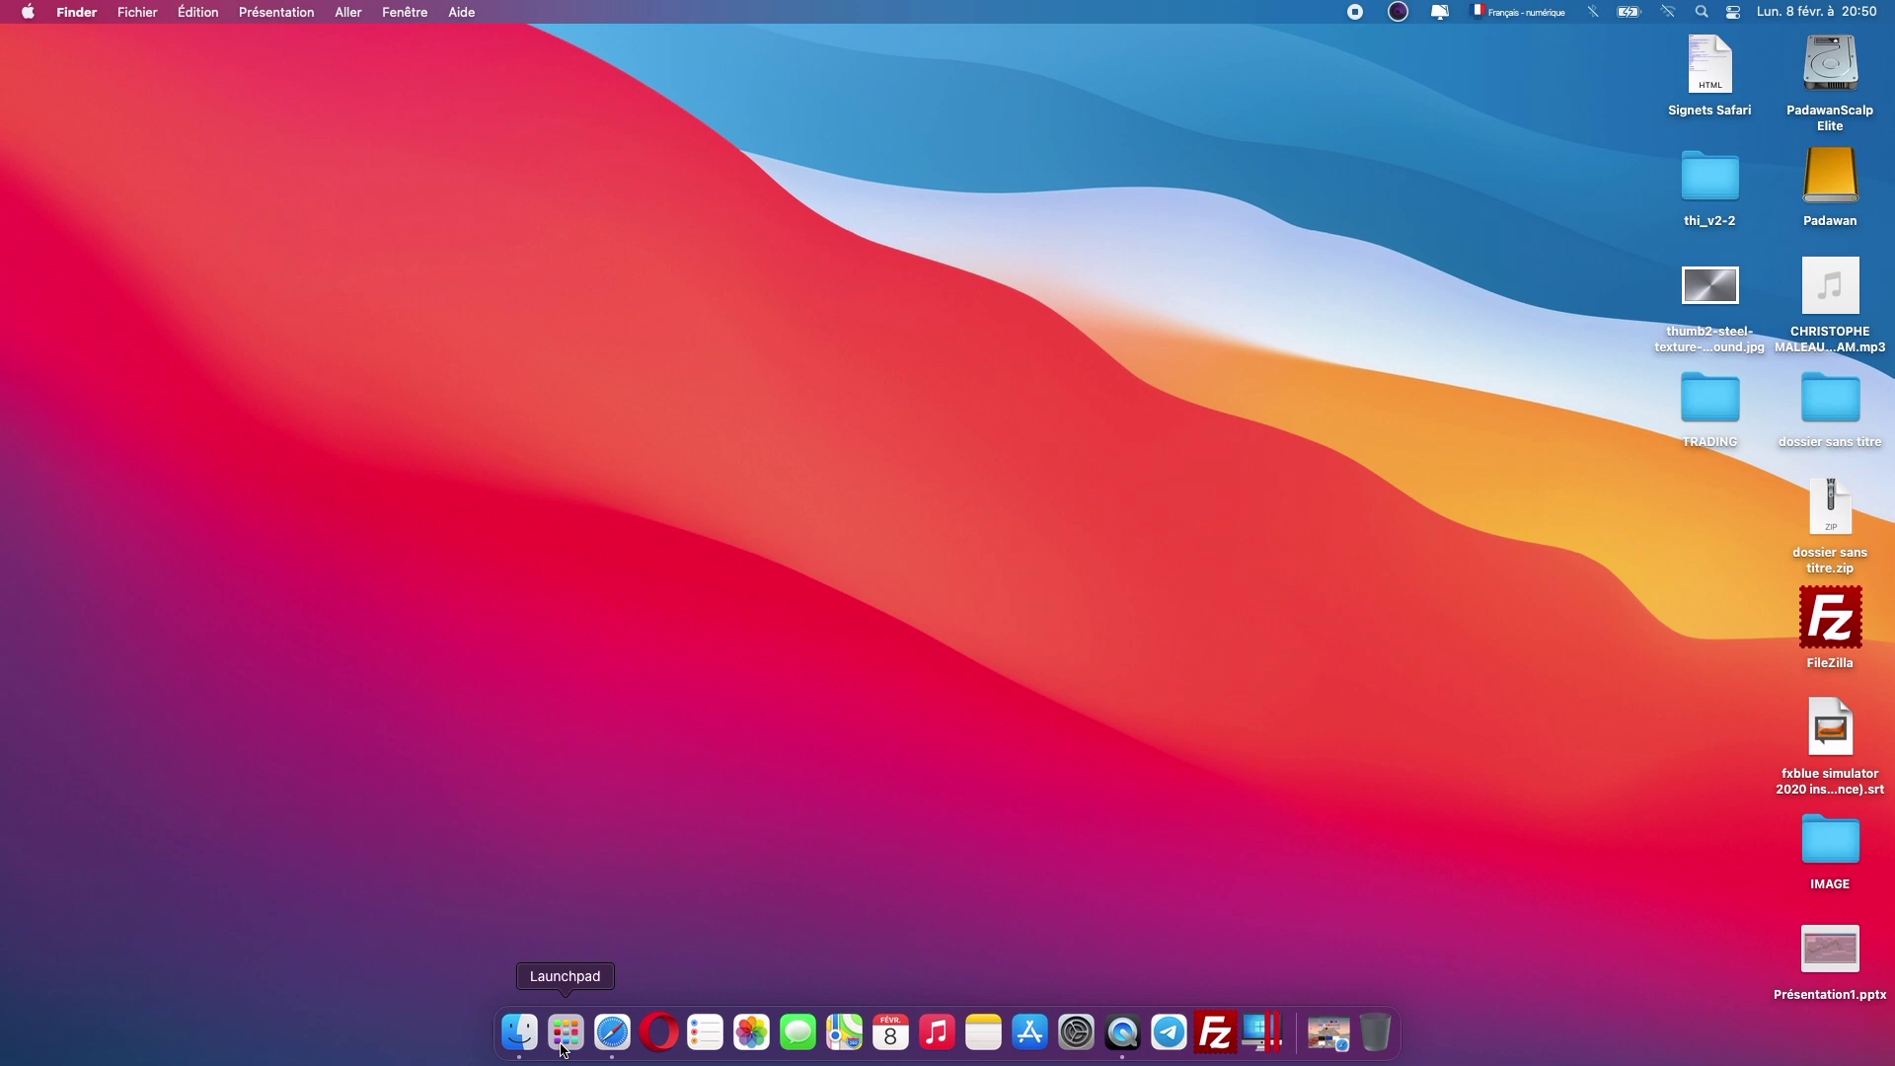
left_click(564, 1036)
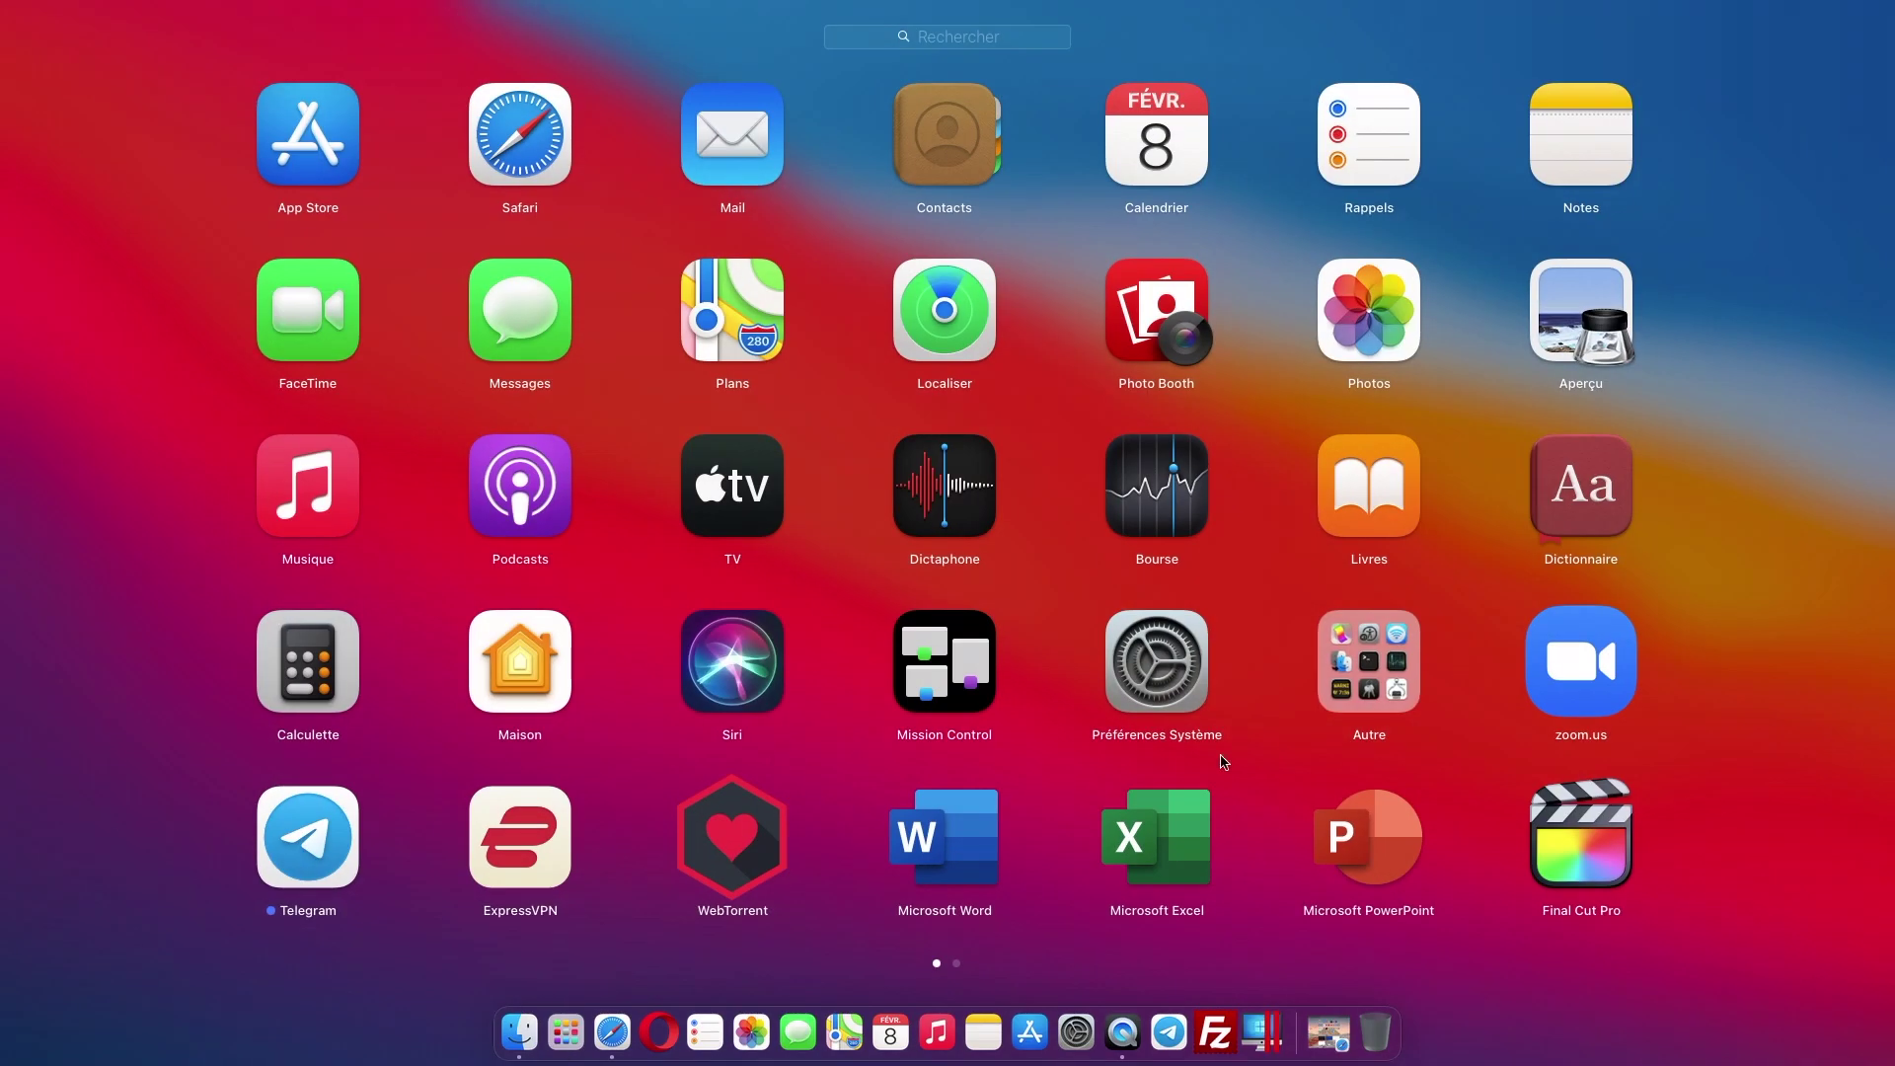
left_click(1374, 671)
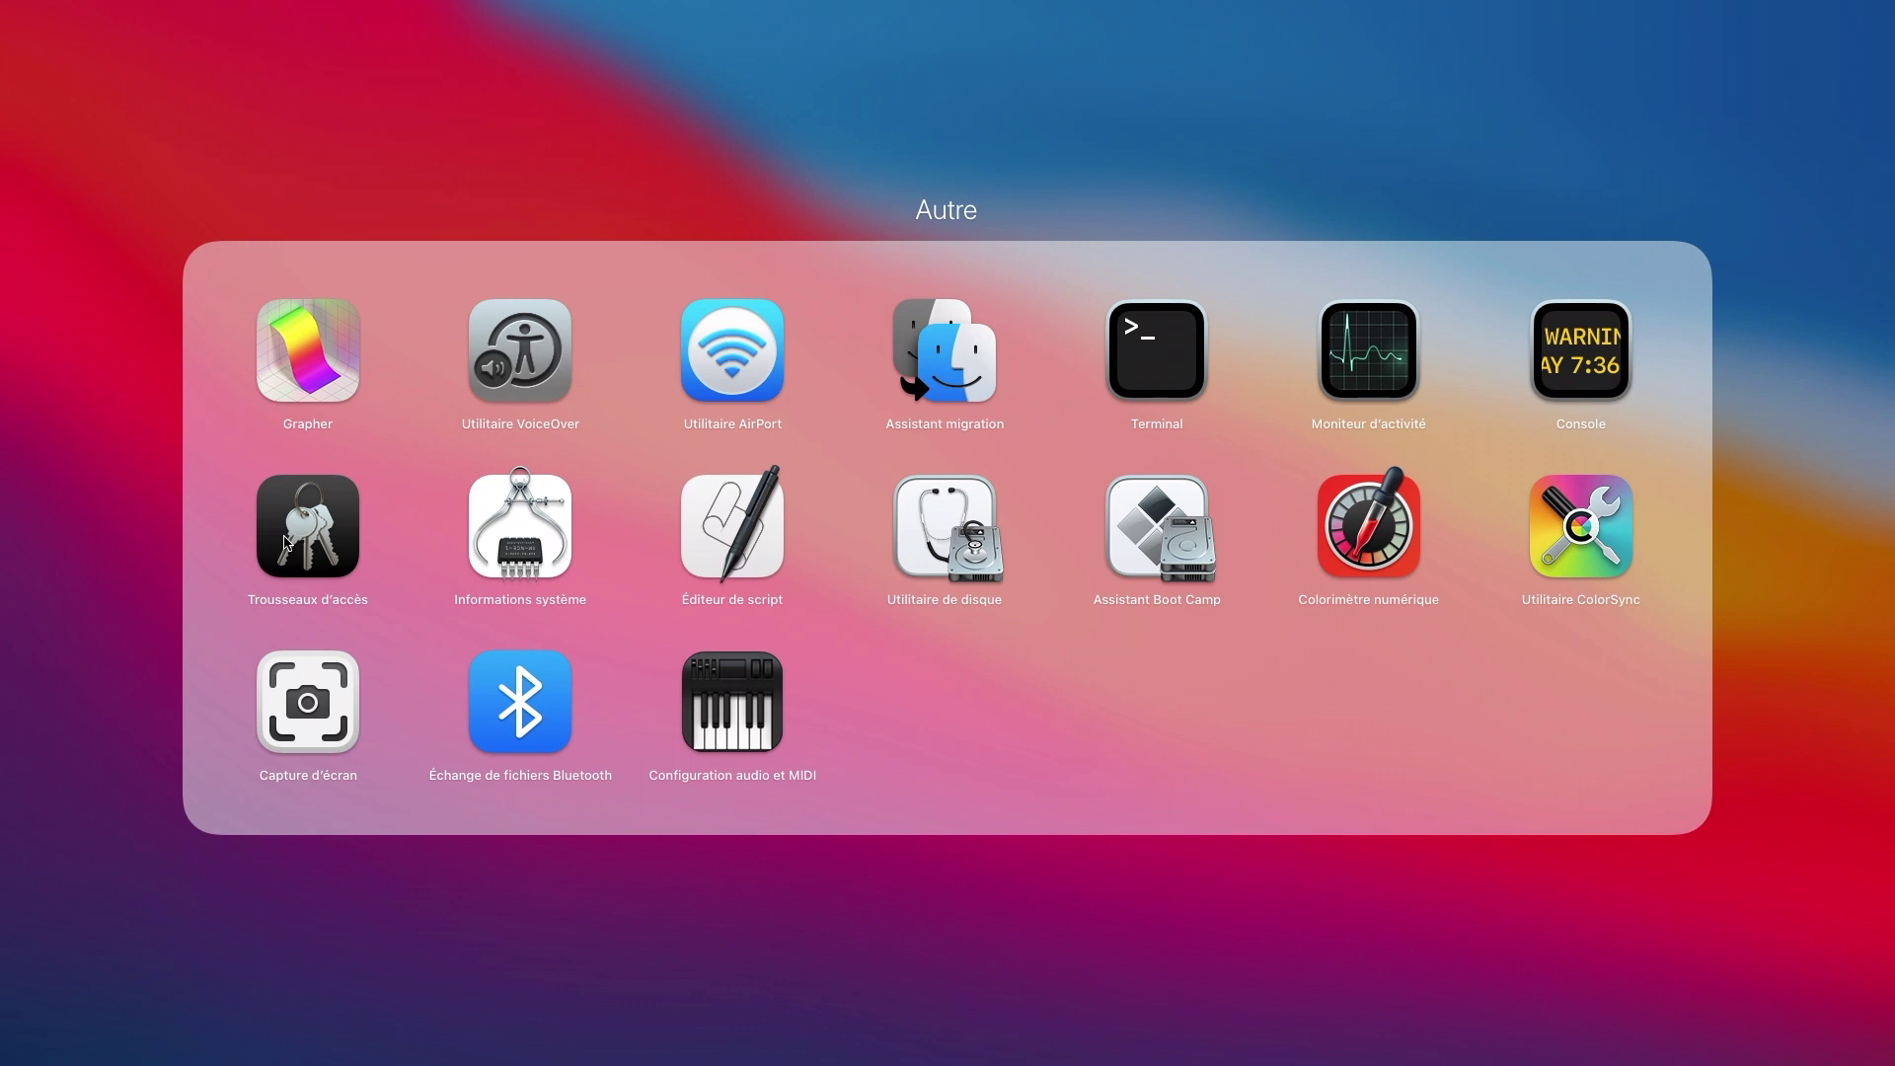
left_click(446, 205)
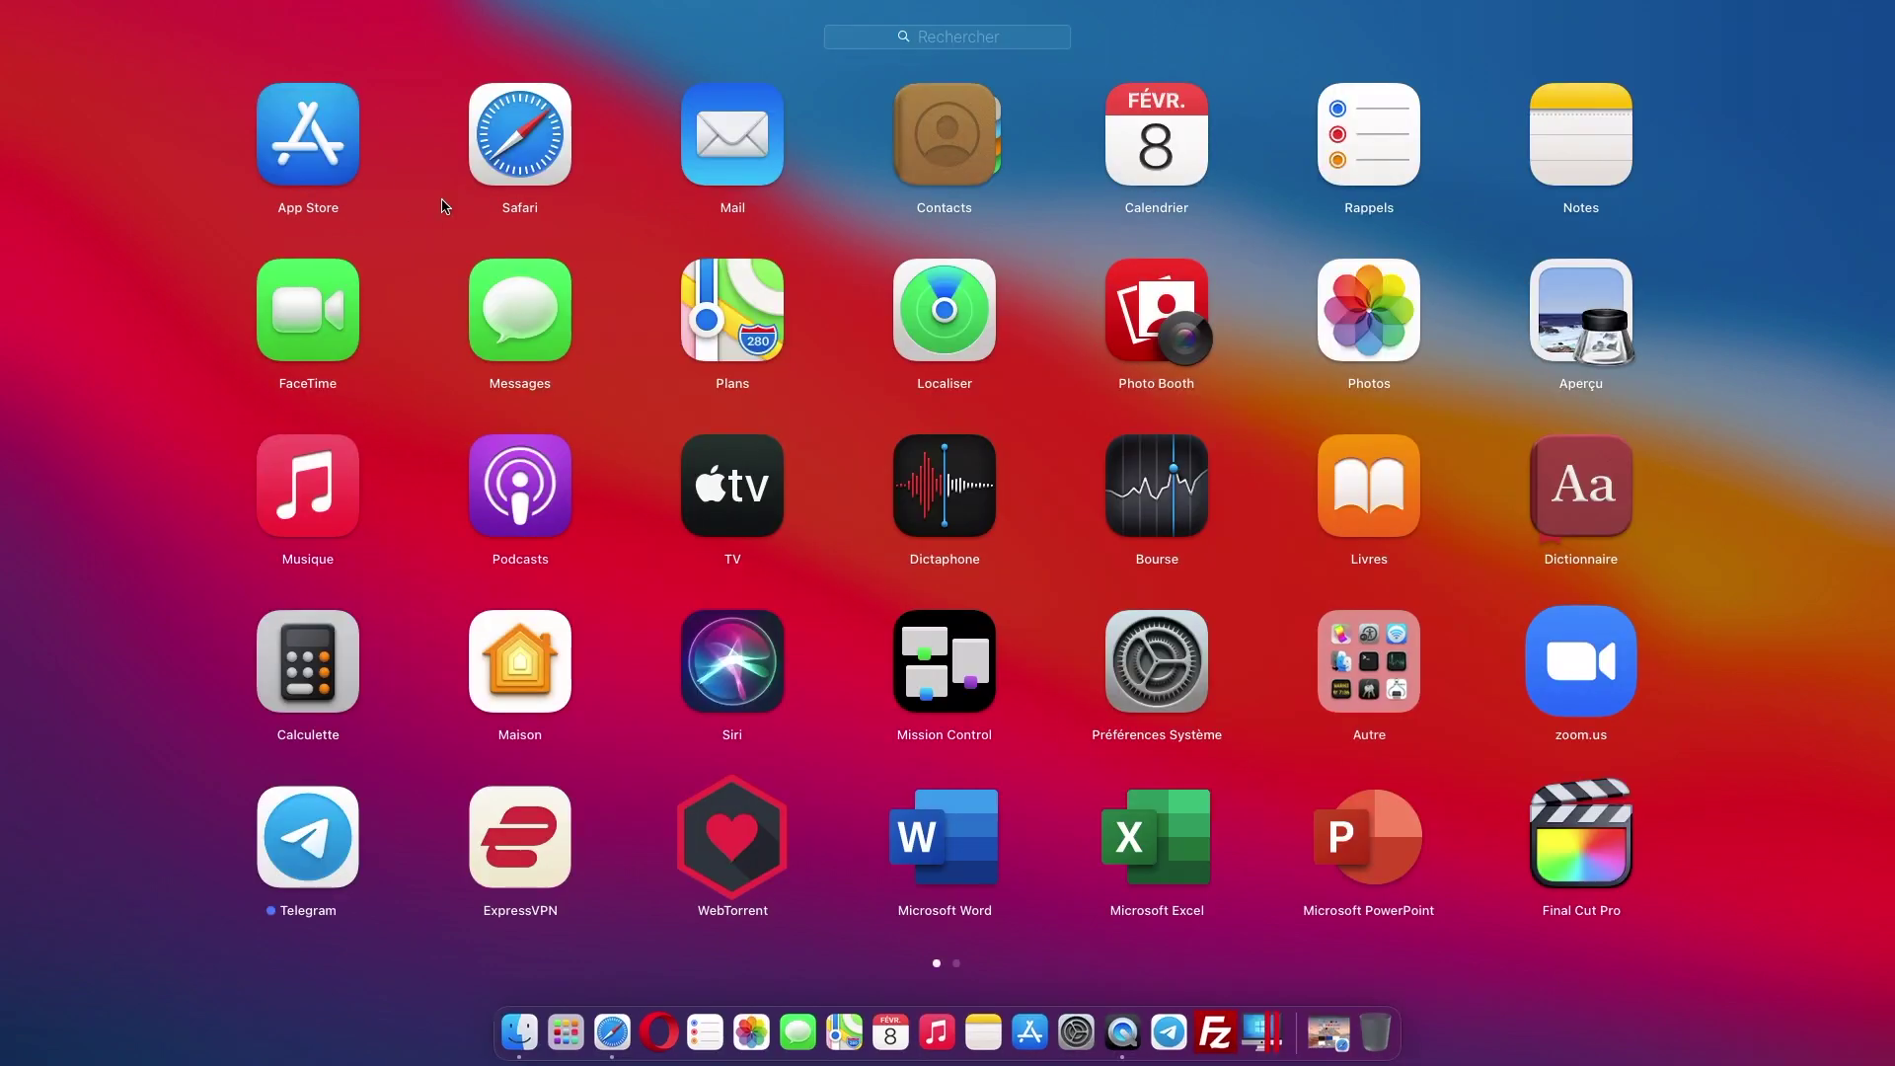
left_click(432, 466)
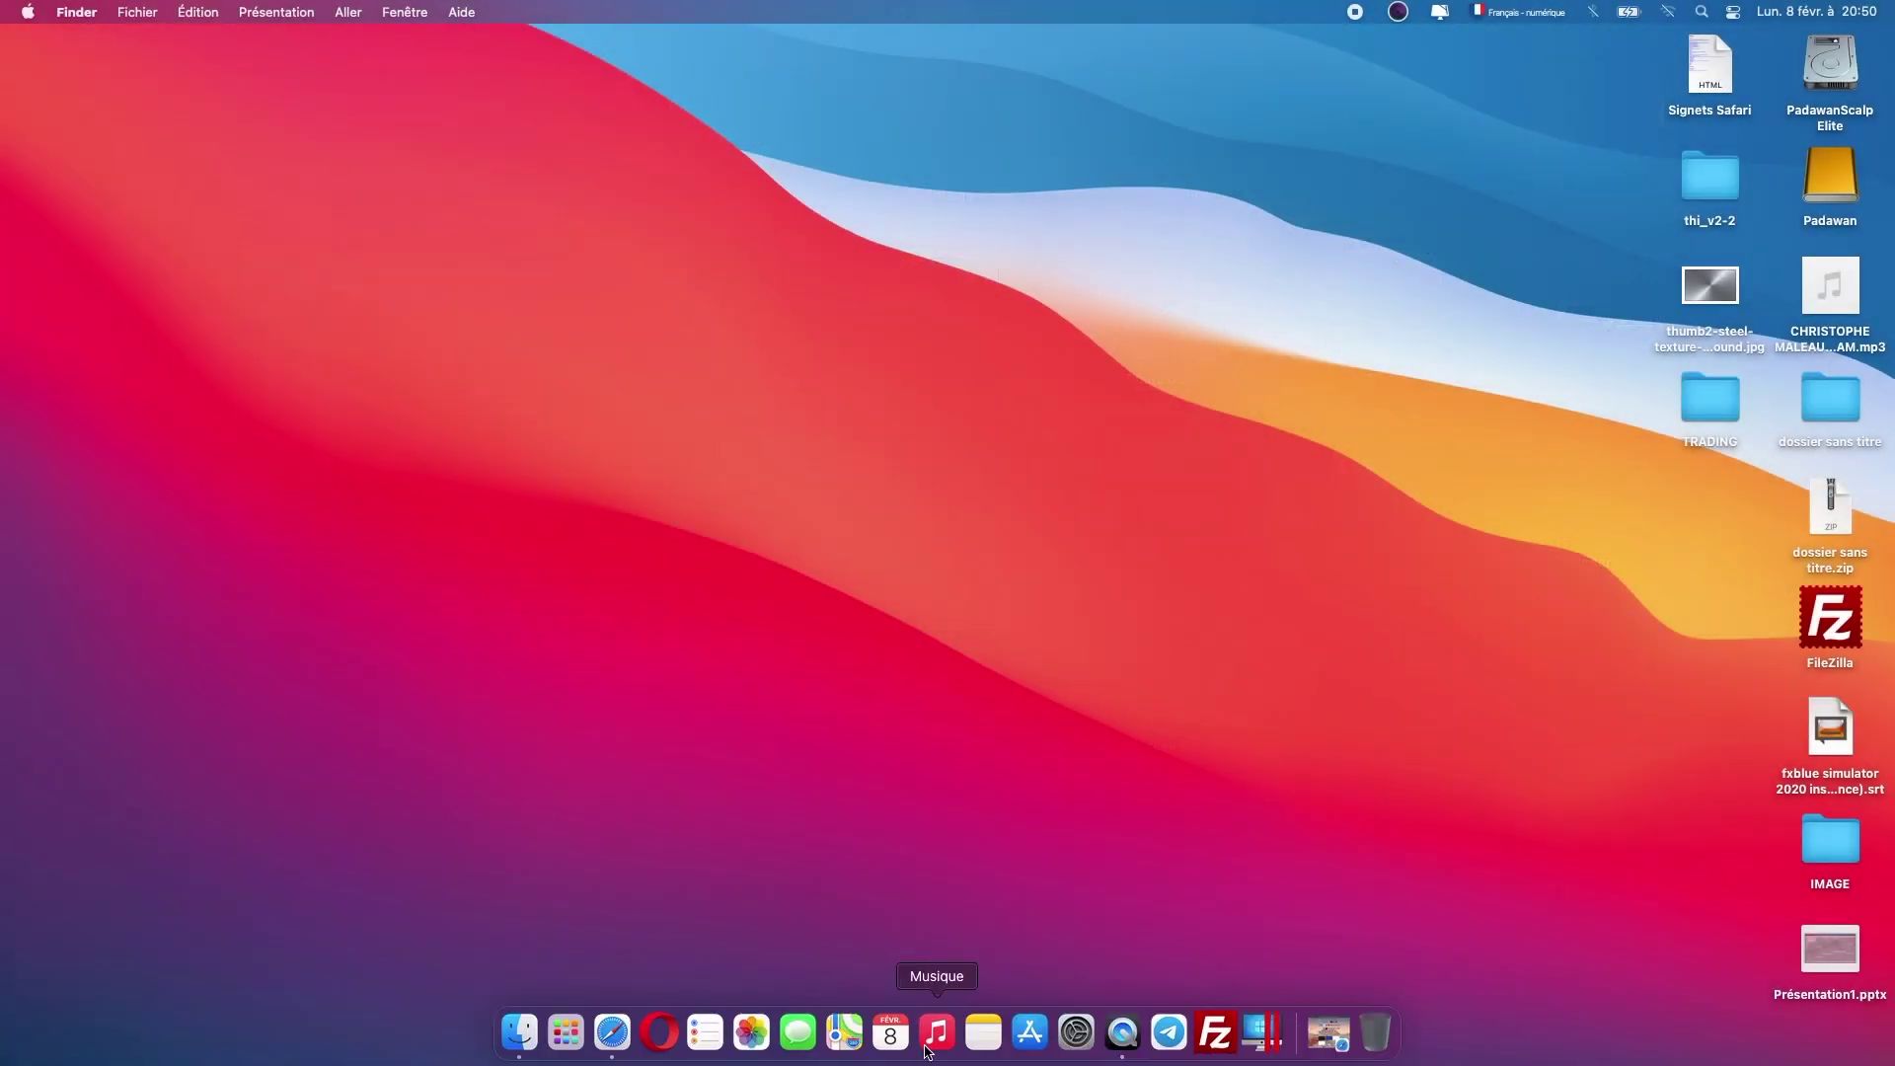
Review which apps use iCloud in the Apple ID system preferences, including Safari and Trousseau, and close the preferences
left_click(1076, 1032)
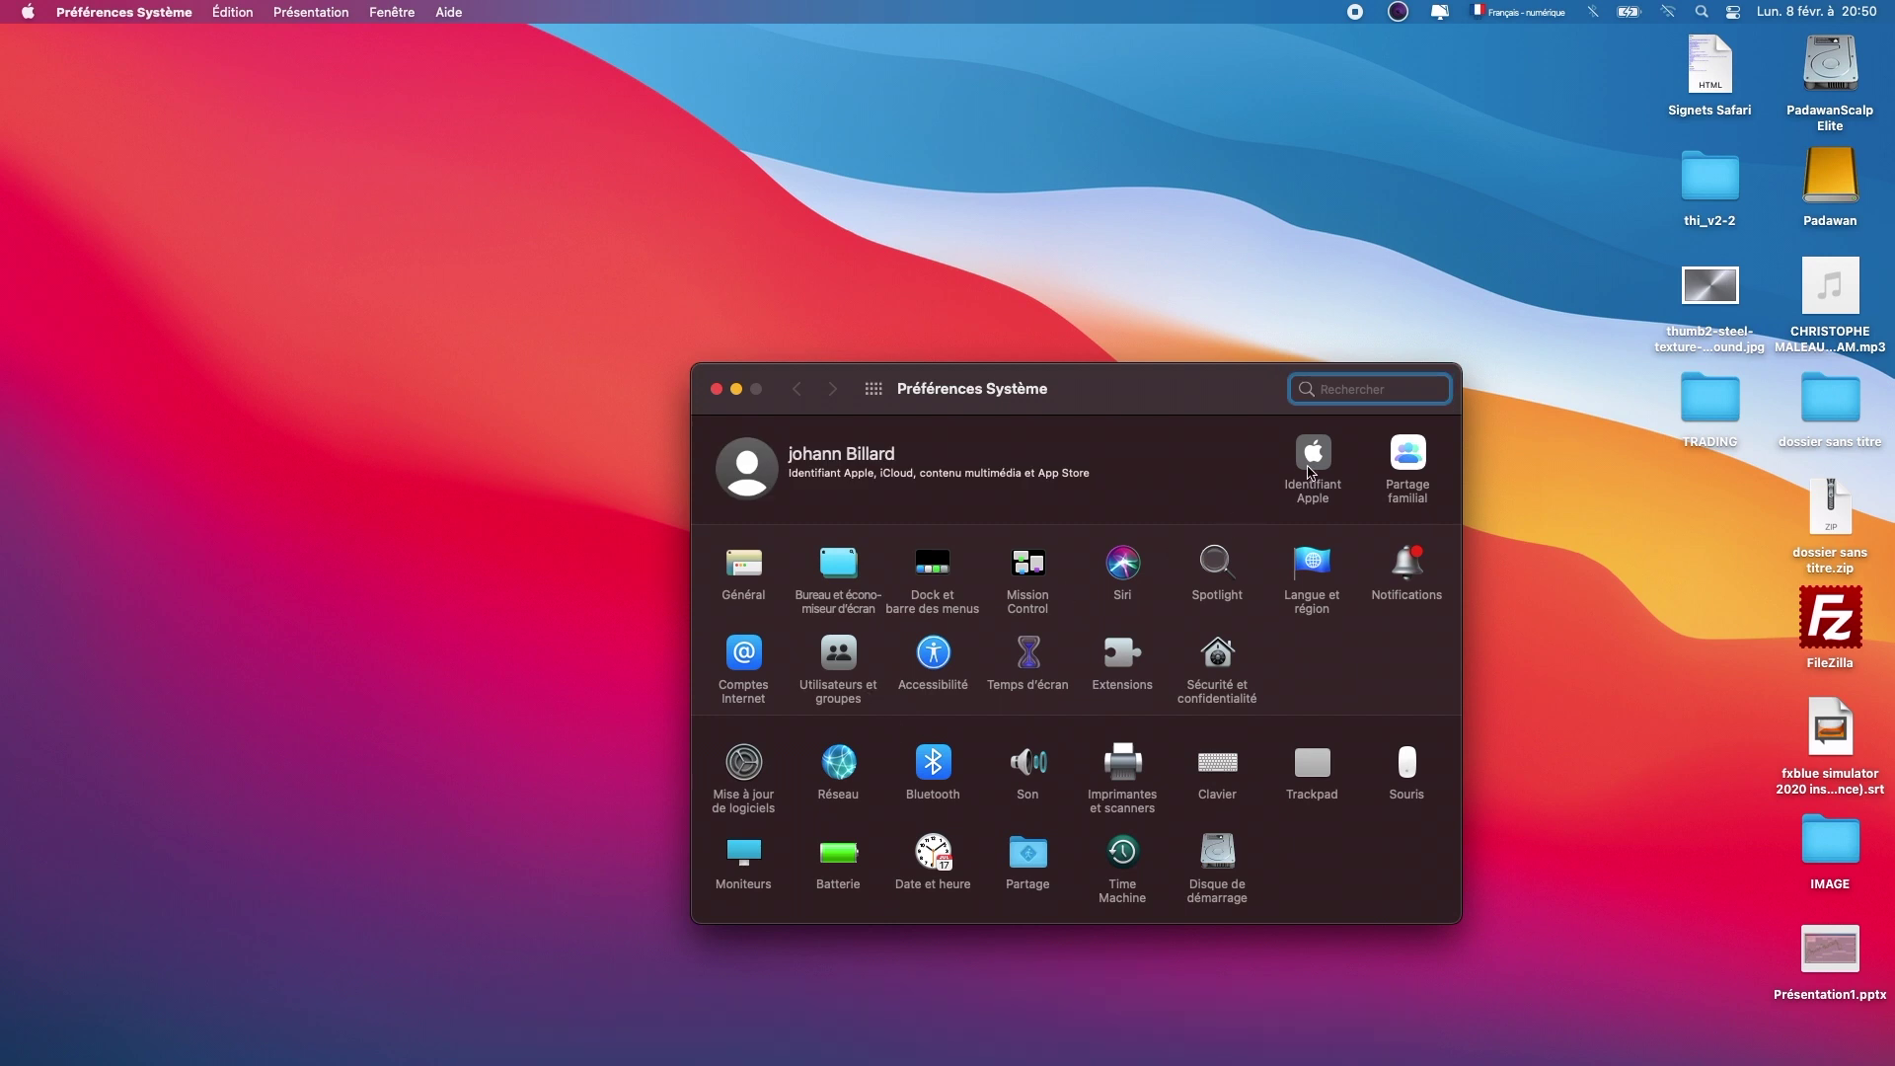
left_click(1311, 466)
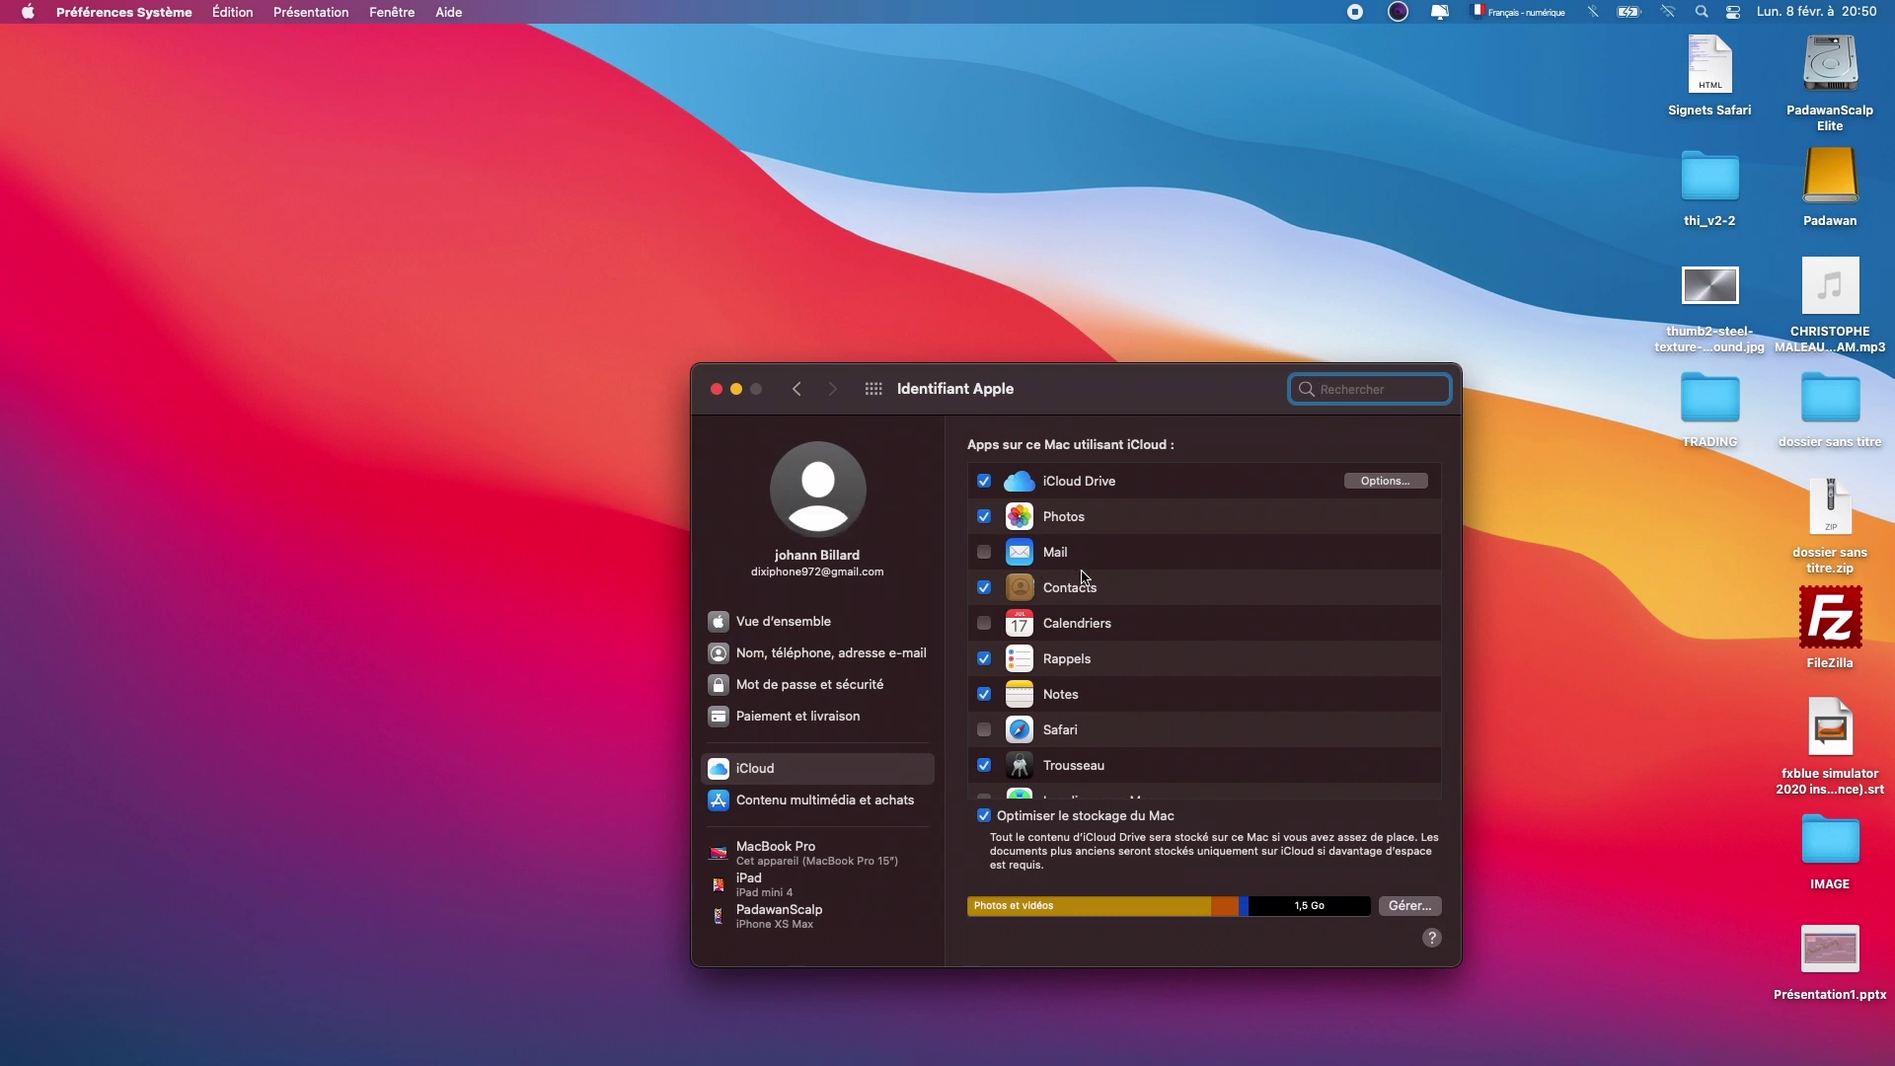
scroll(1114, 601, "down", 3)
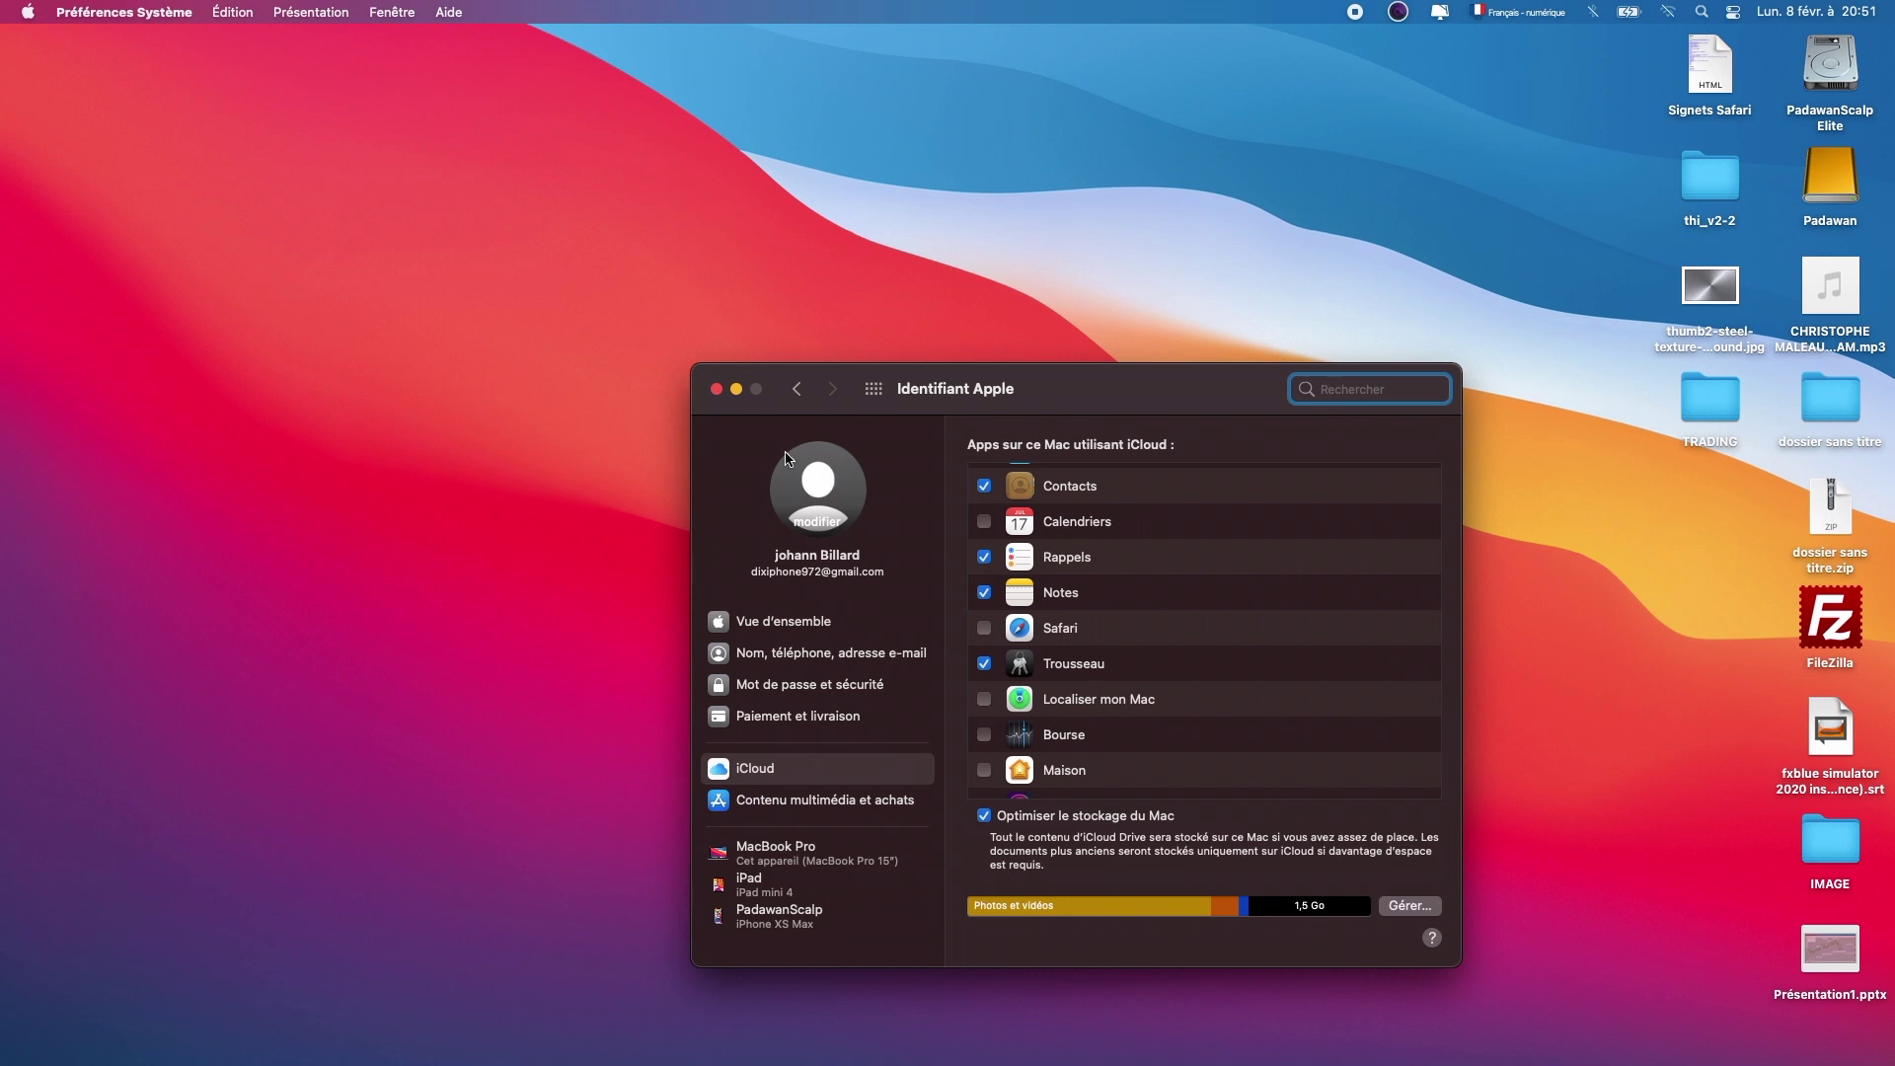
left_click(717, 389)
Open the user library folder ~/Bibliothèque in Finder
mouse_move(618, 1062)
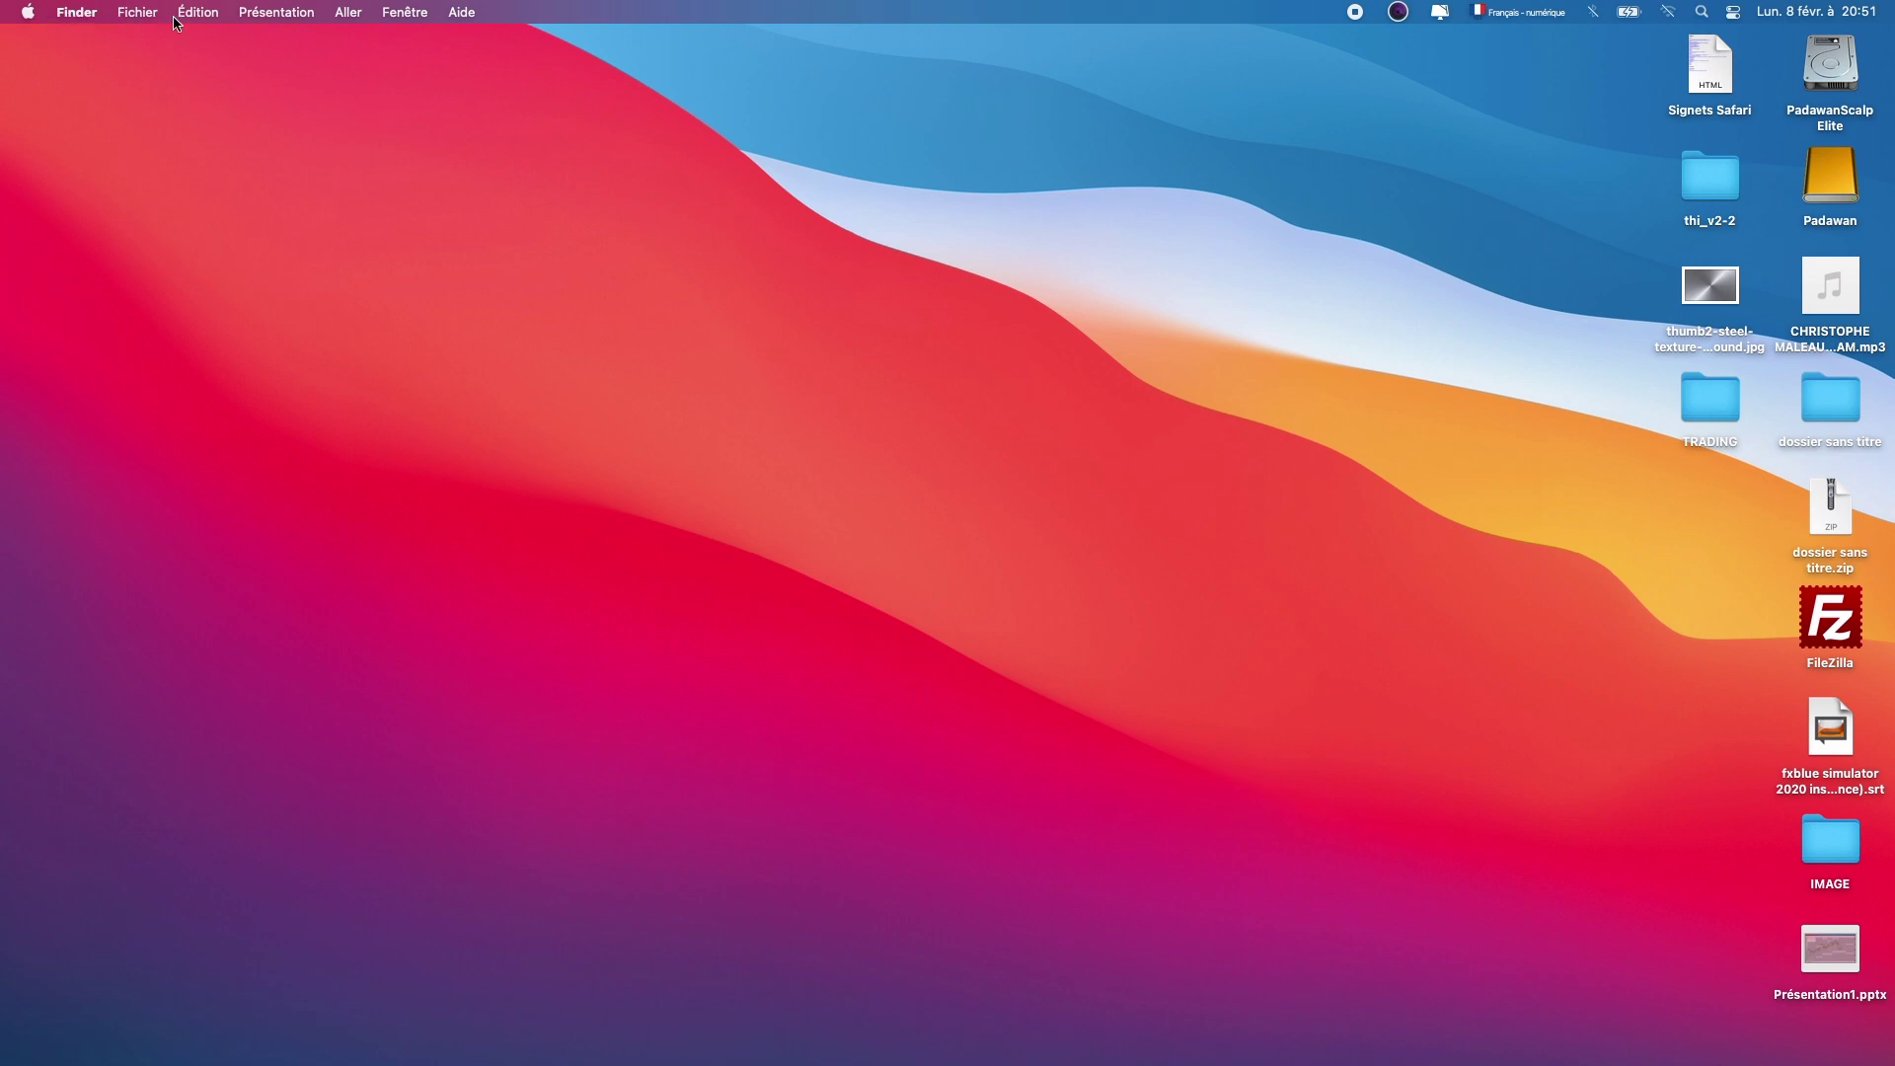
left_click(347, 18)
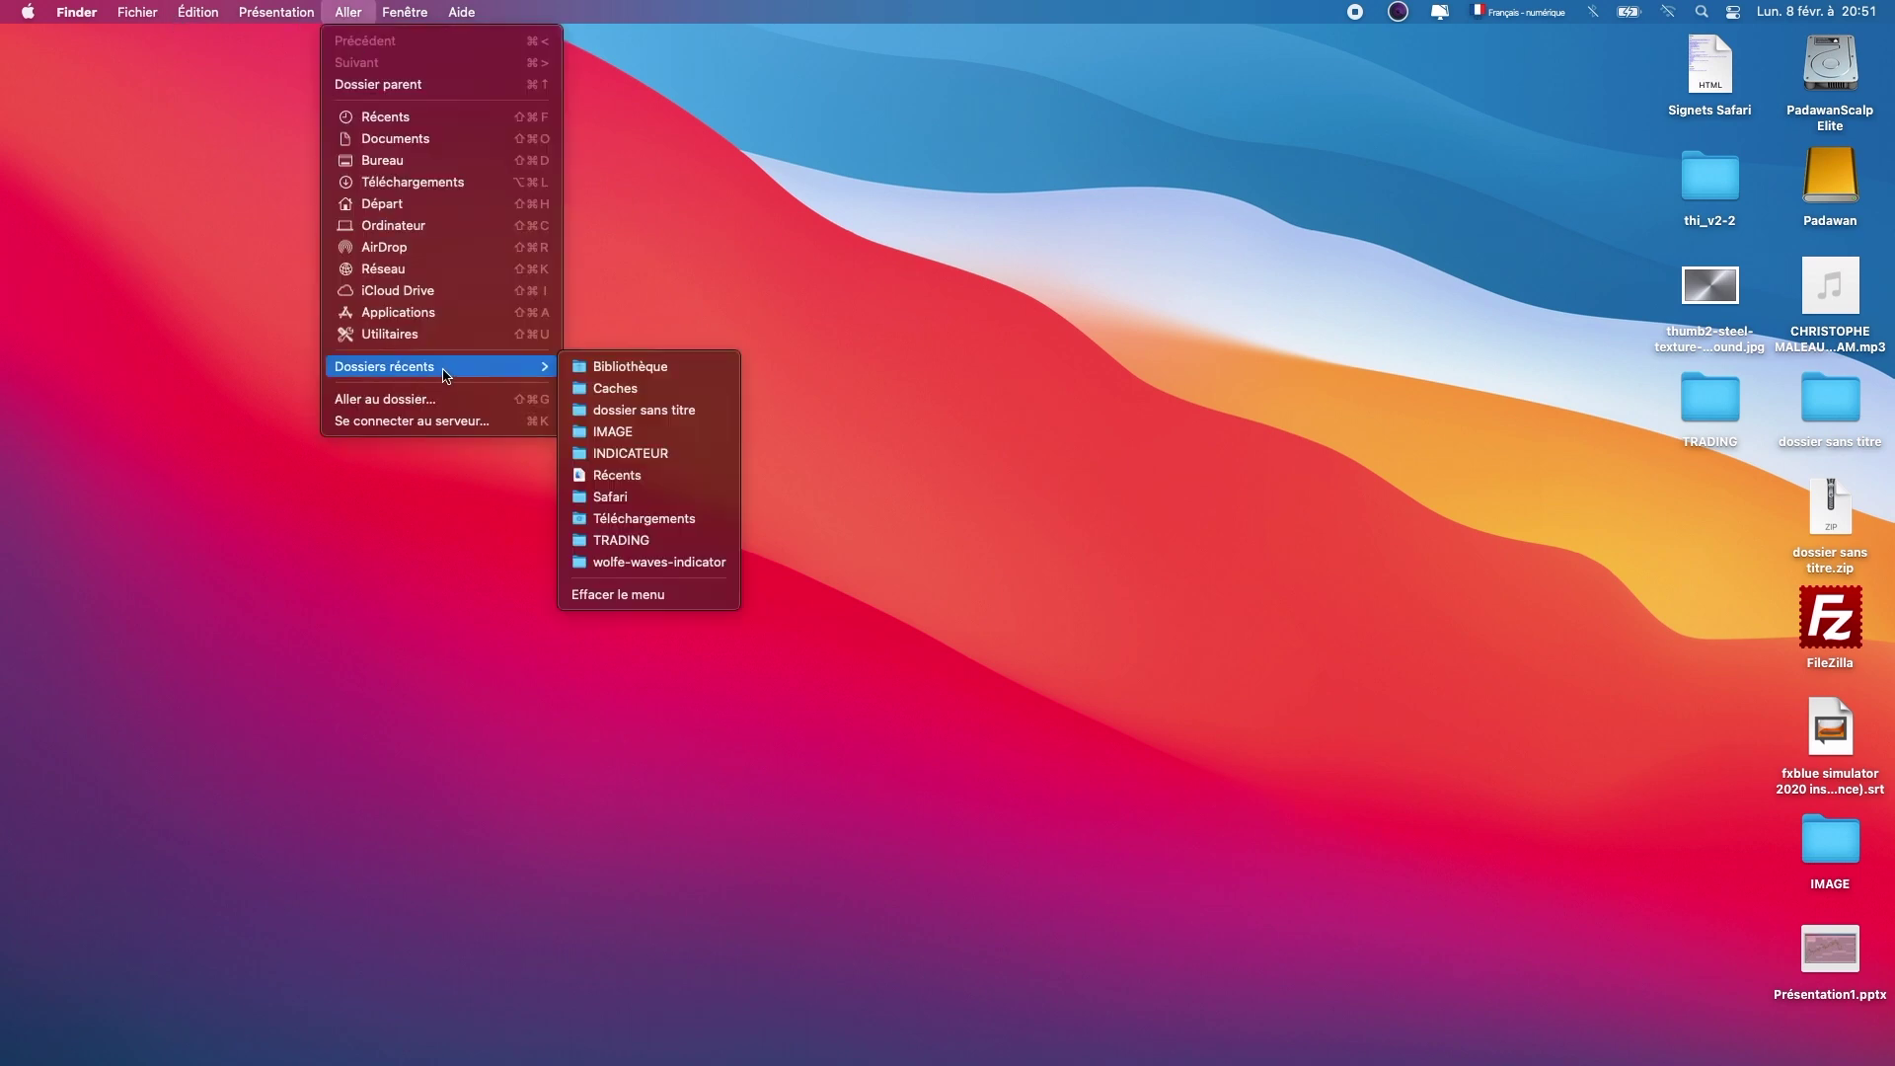
left_click(439, 400)
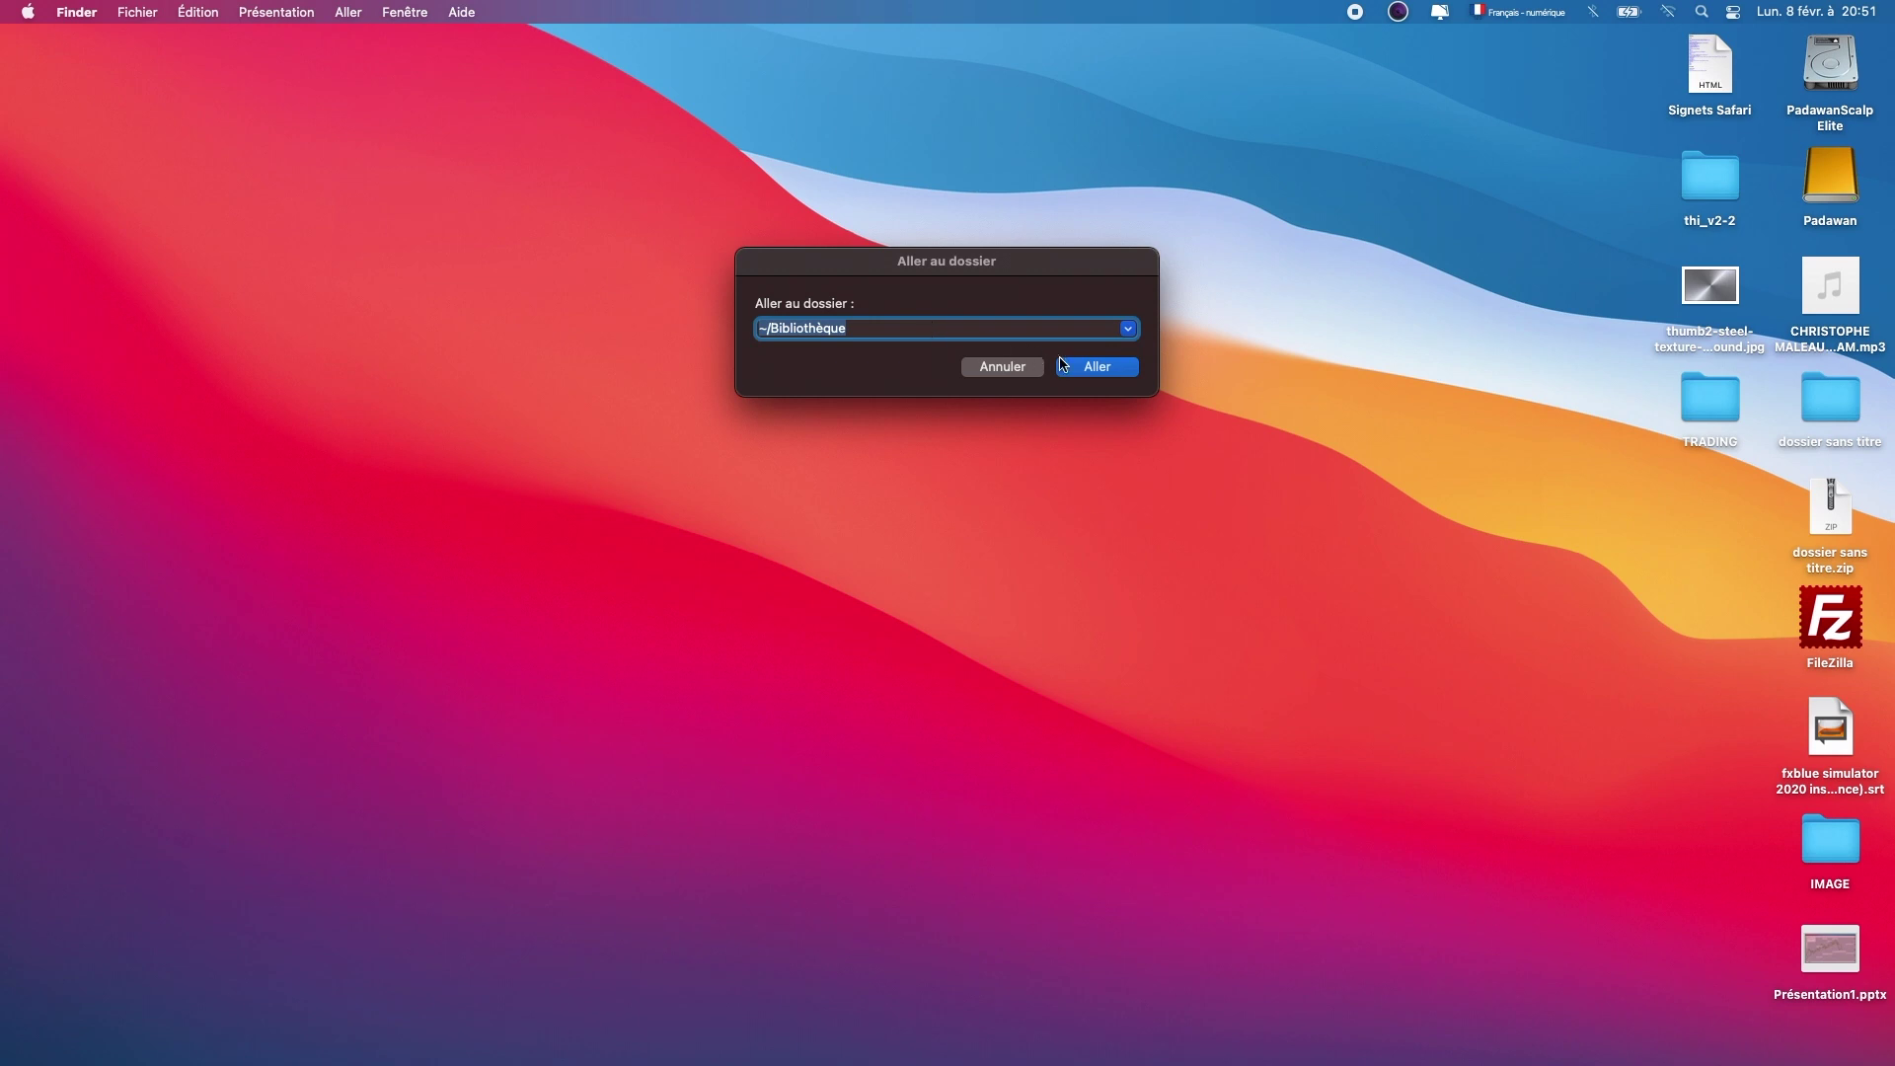
left_click(1096, 368)
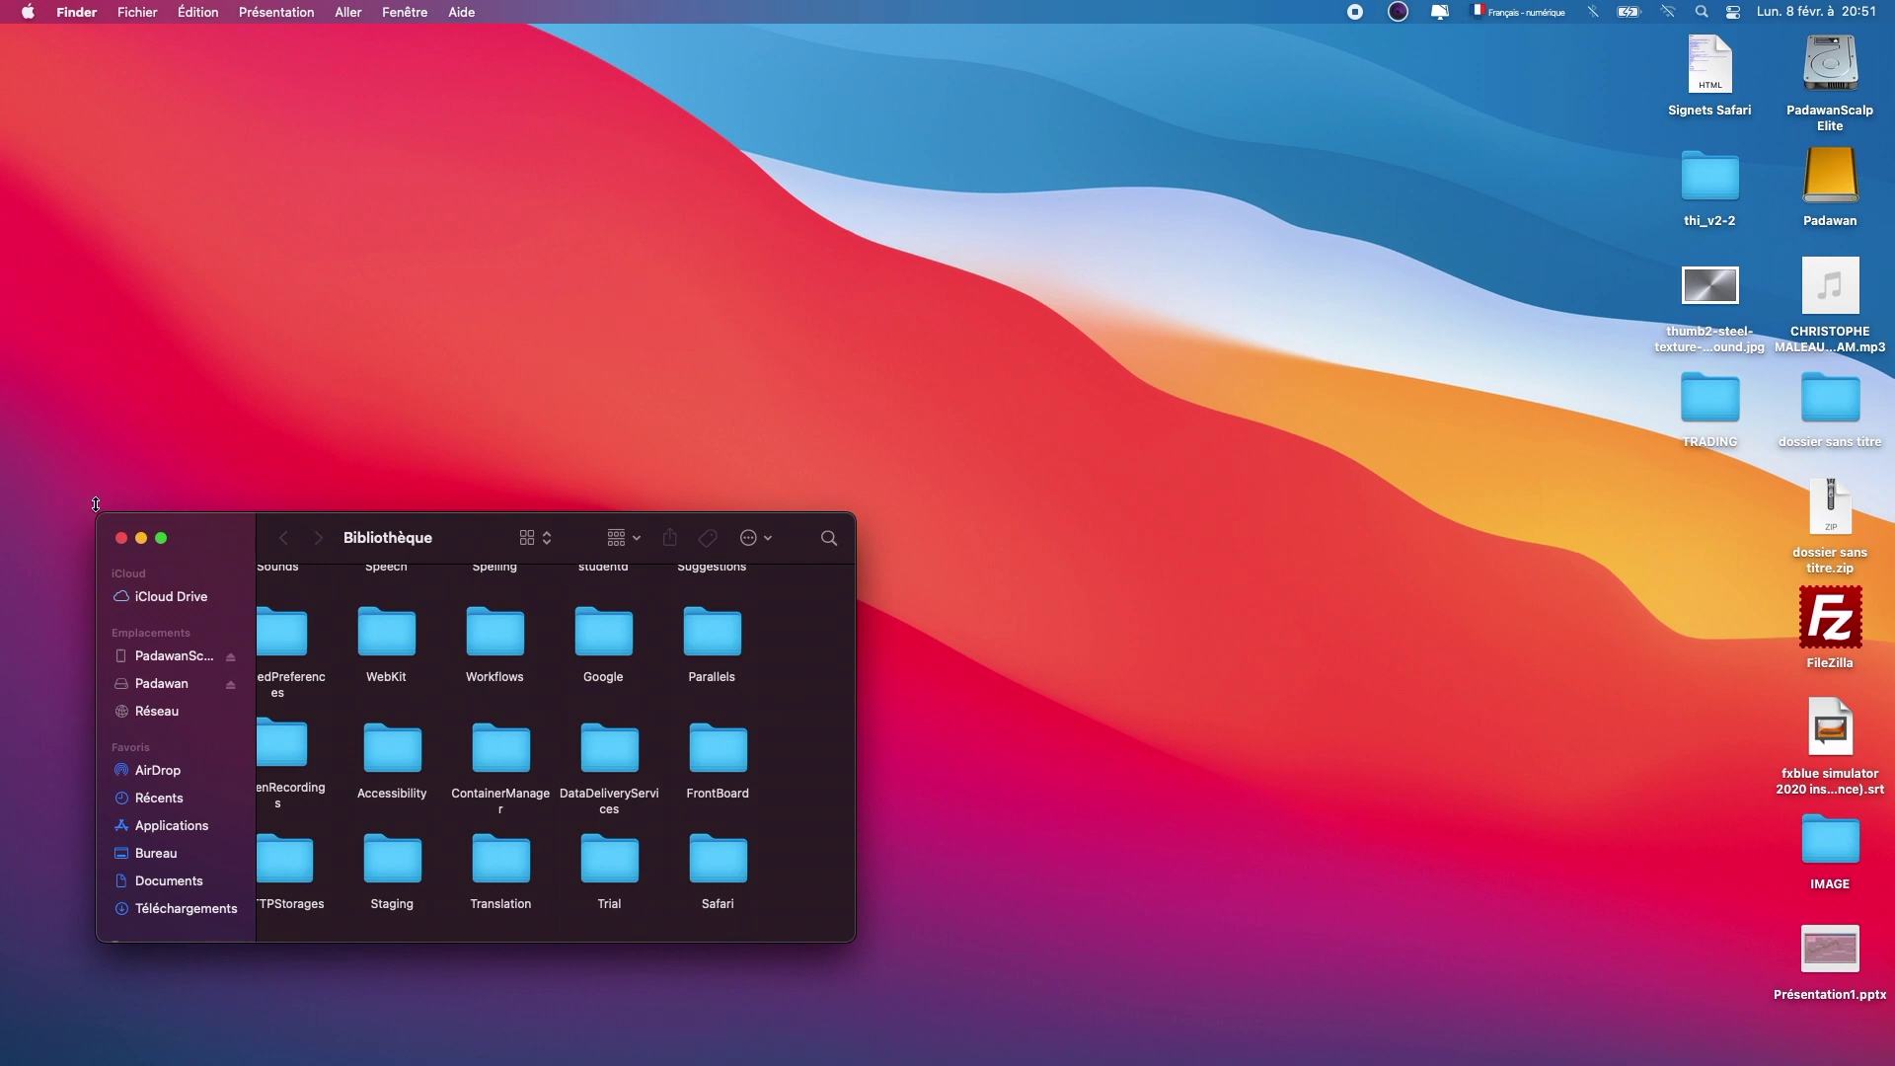
Enlarge the Bibliothèque window and reposition it so that its folders are fully displayed beside the desktop icons
left_click_drag(209, 539, 620, 252)
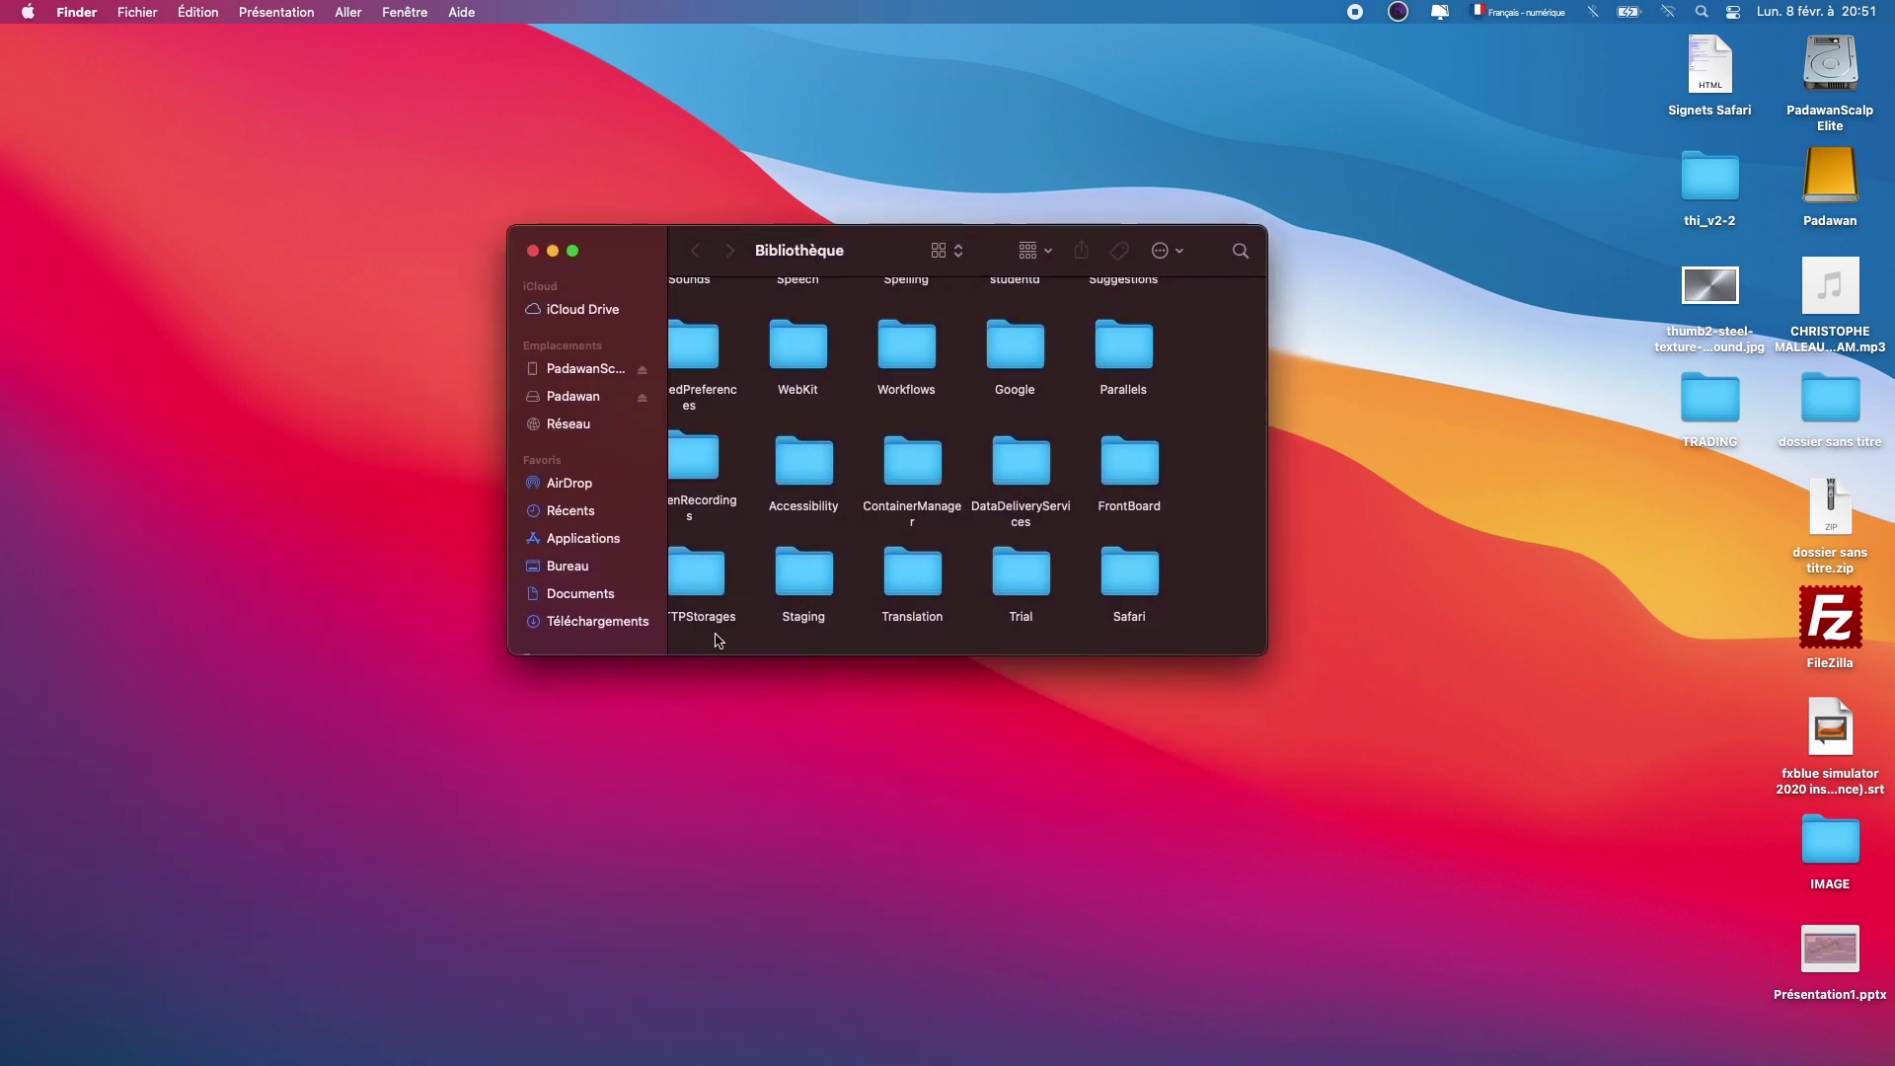
left_click_drag(785, 656, 755, 953)
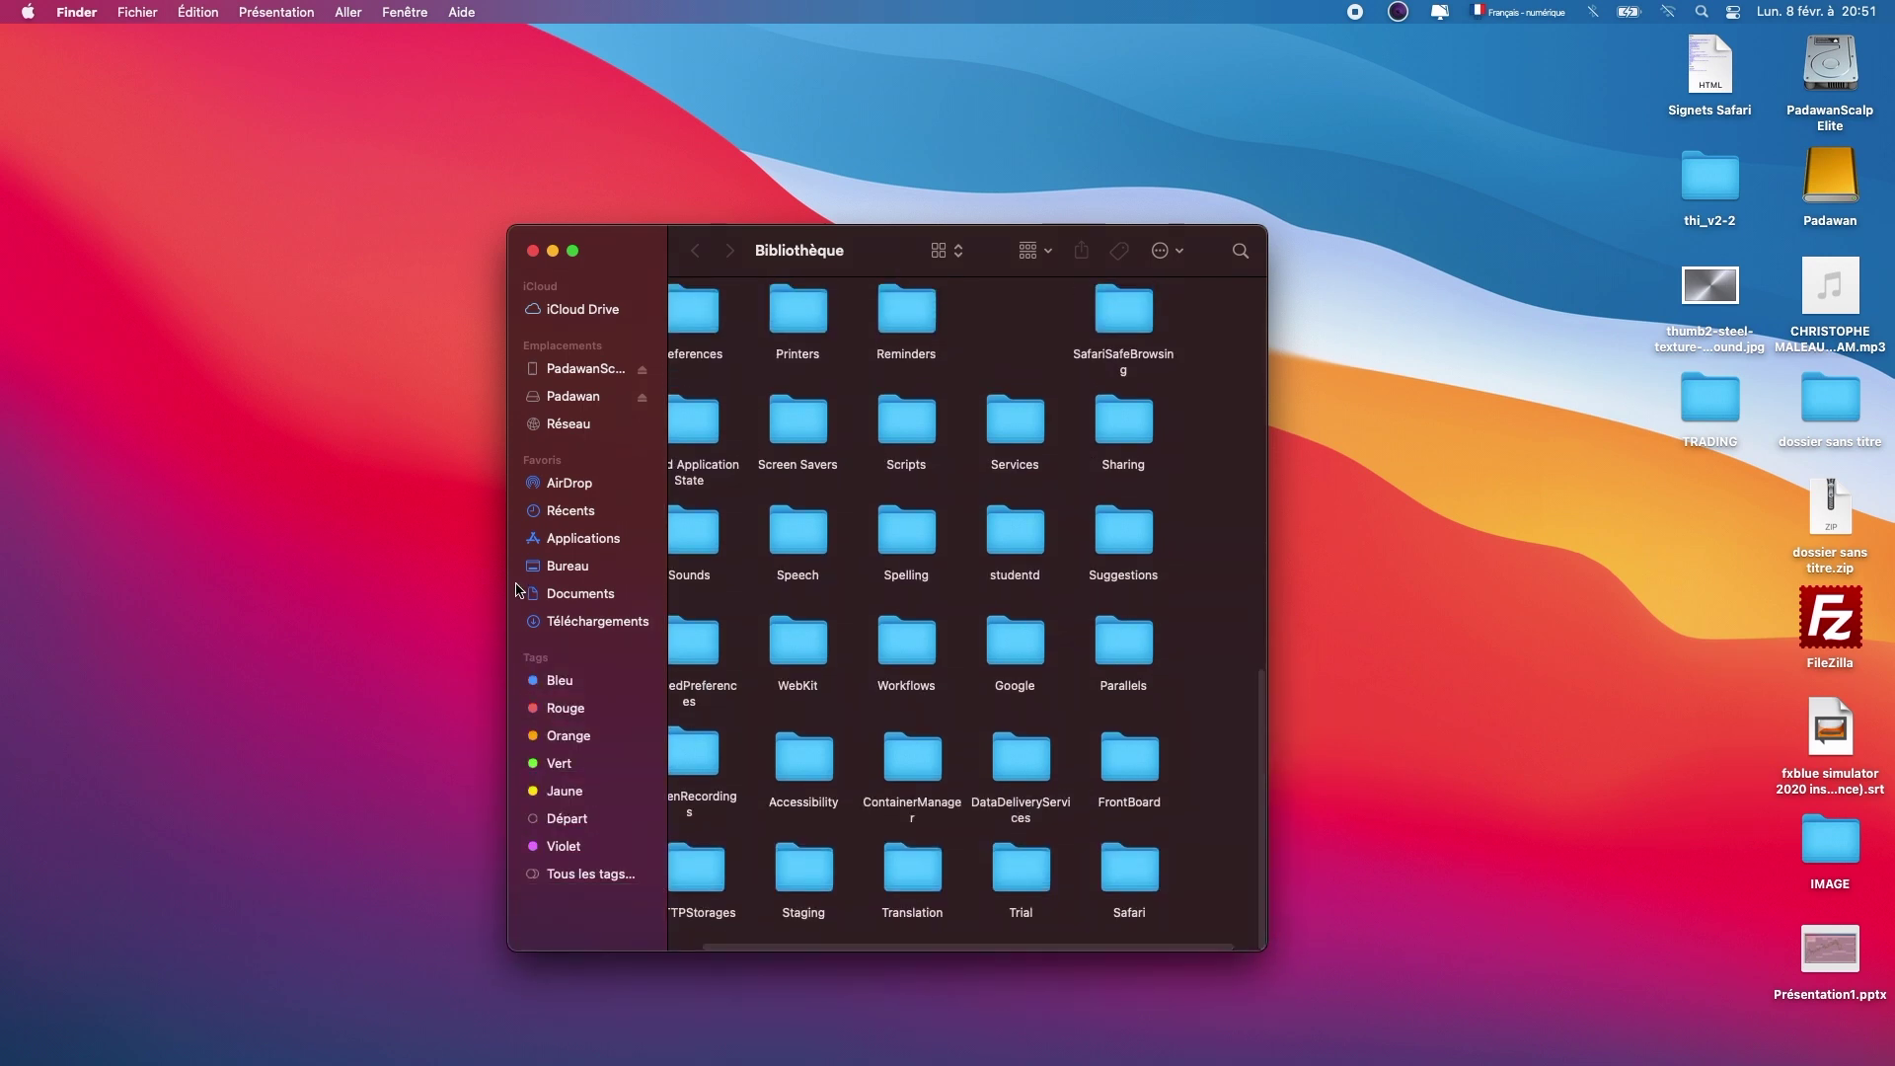
left_click_drag(509, 585, 150, 626)
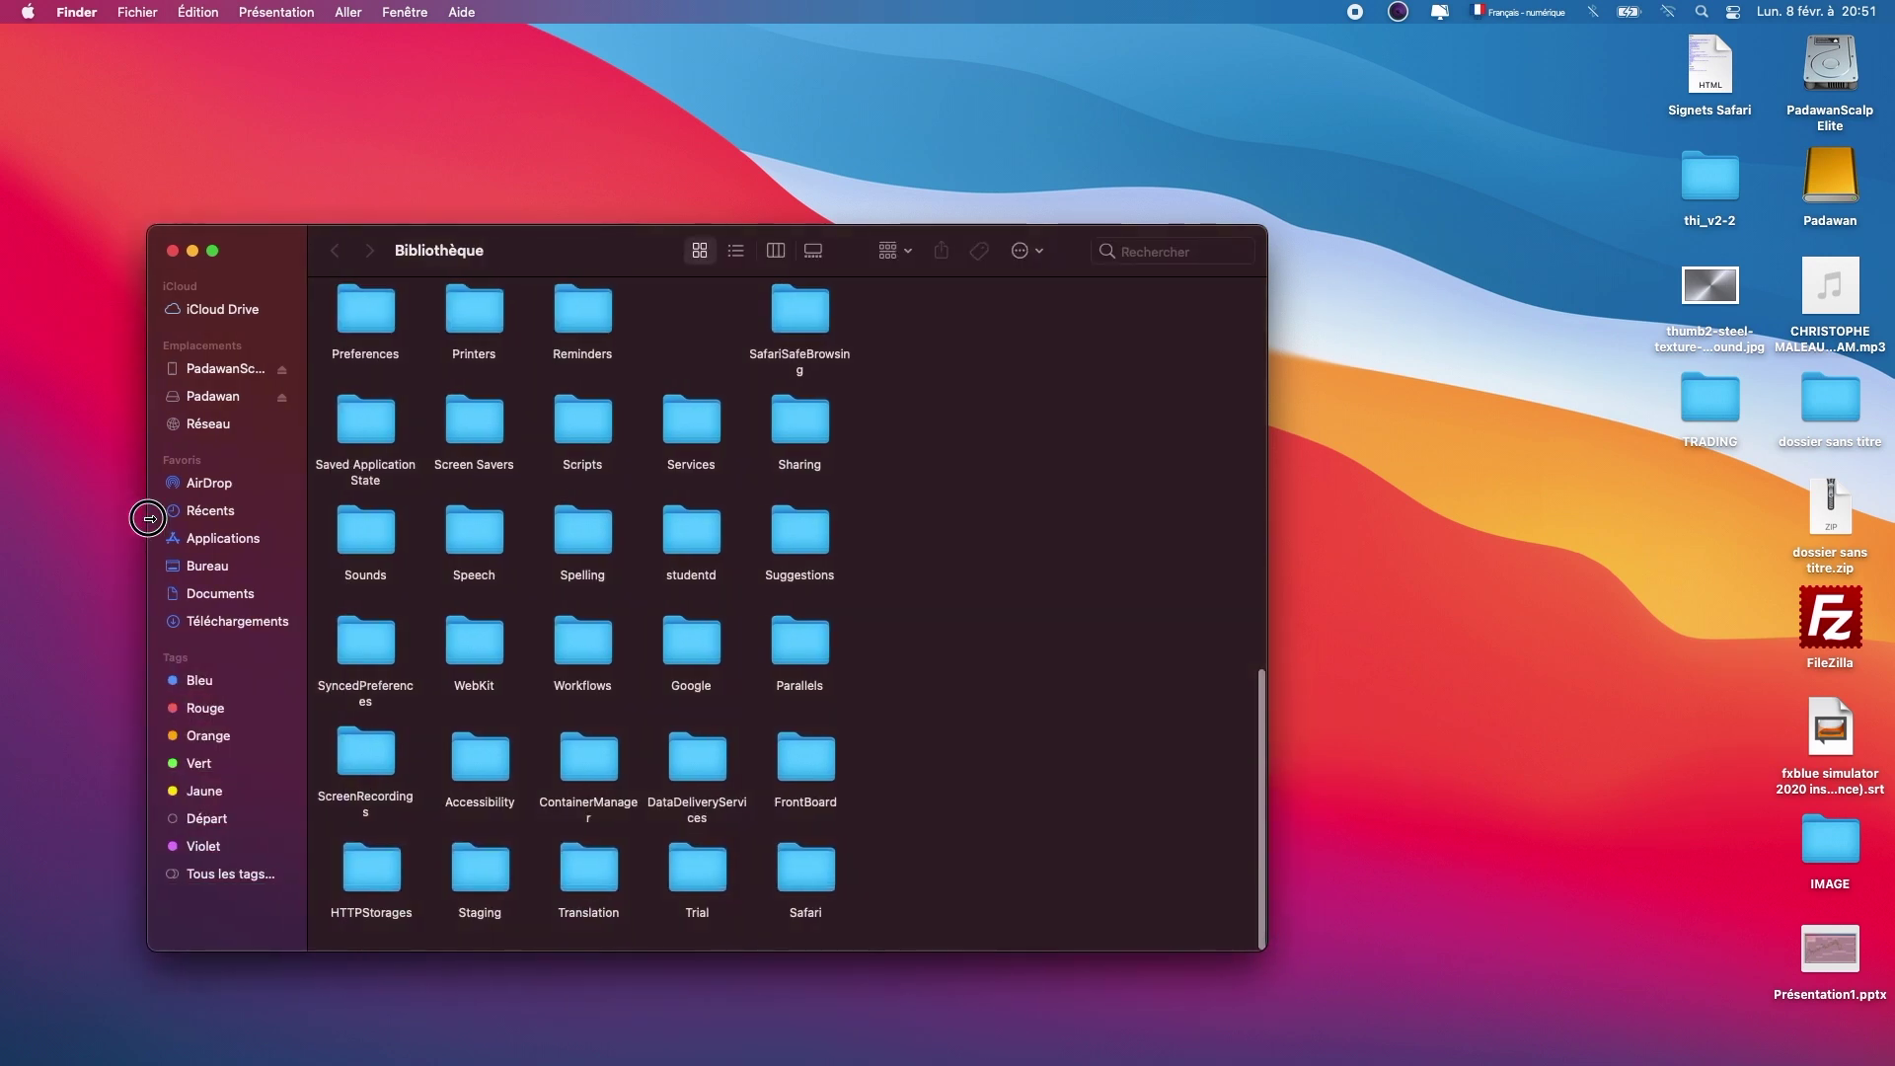
left_click_drag(550, 254, 764, 108)
Move the Safari folder from Bibliothèque to the desktop and put it in the trash
left_click(1005, 738)
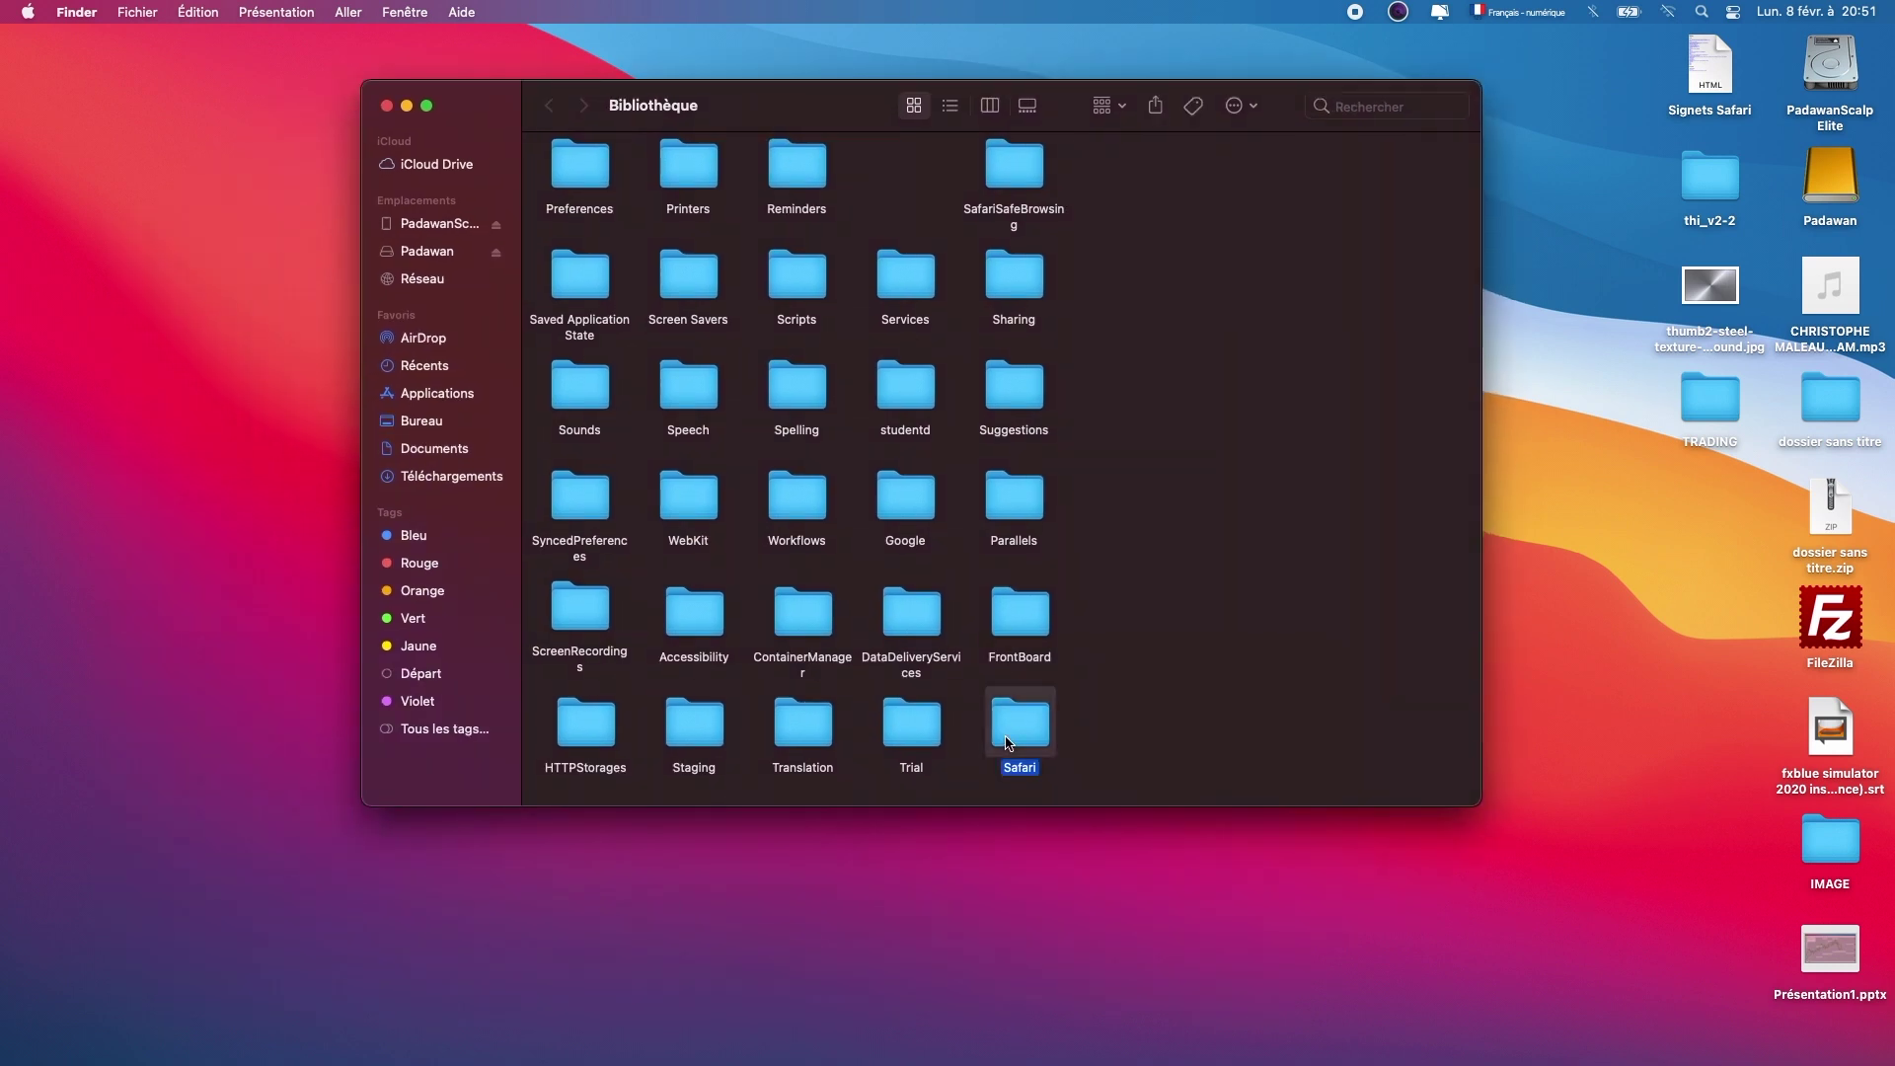
left_click_drag(1007, 742, 1603, 712)
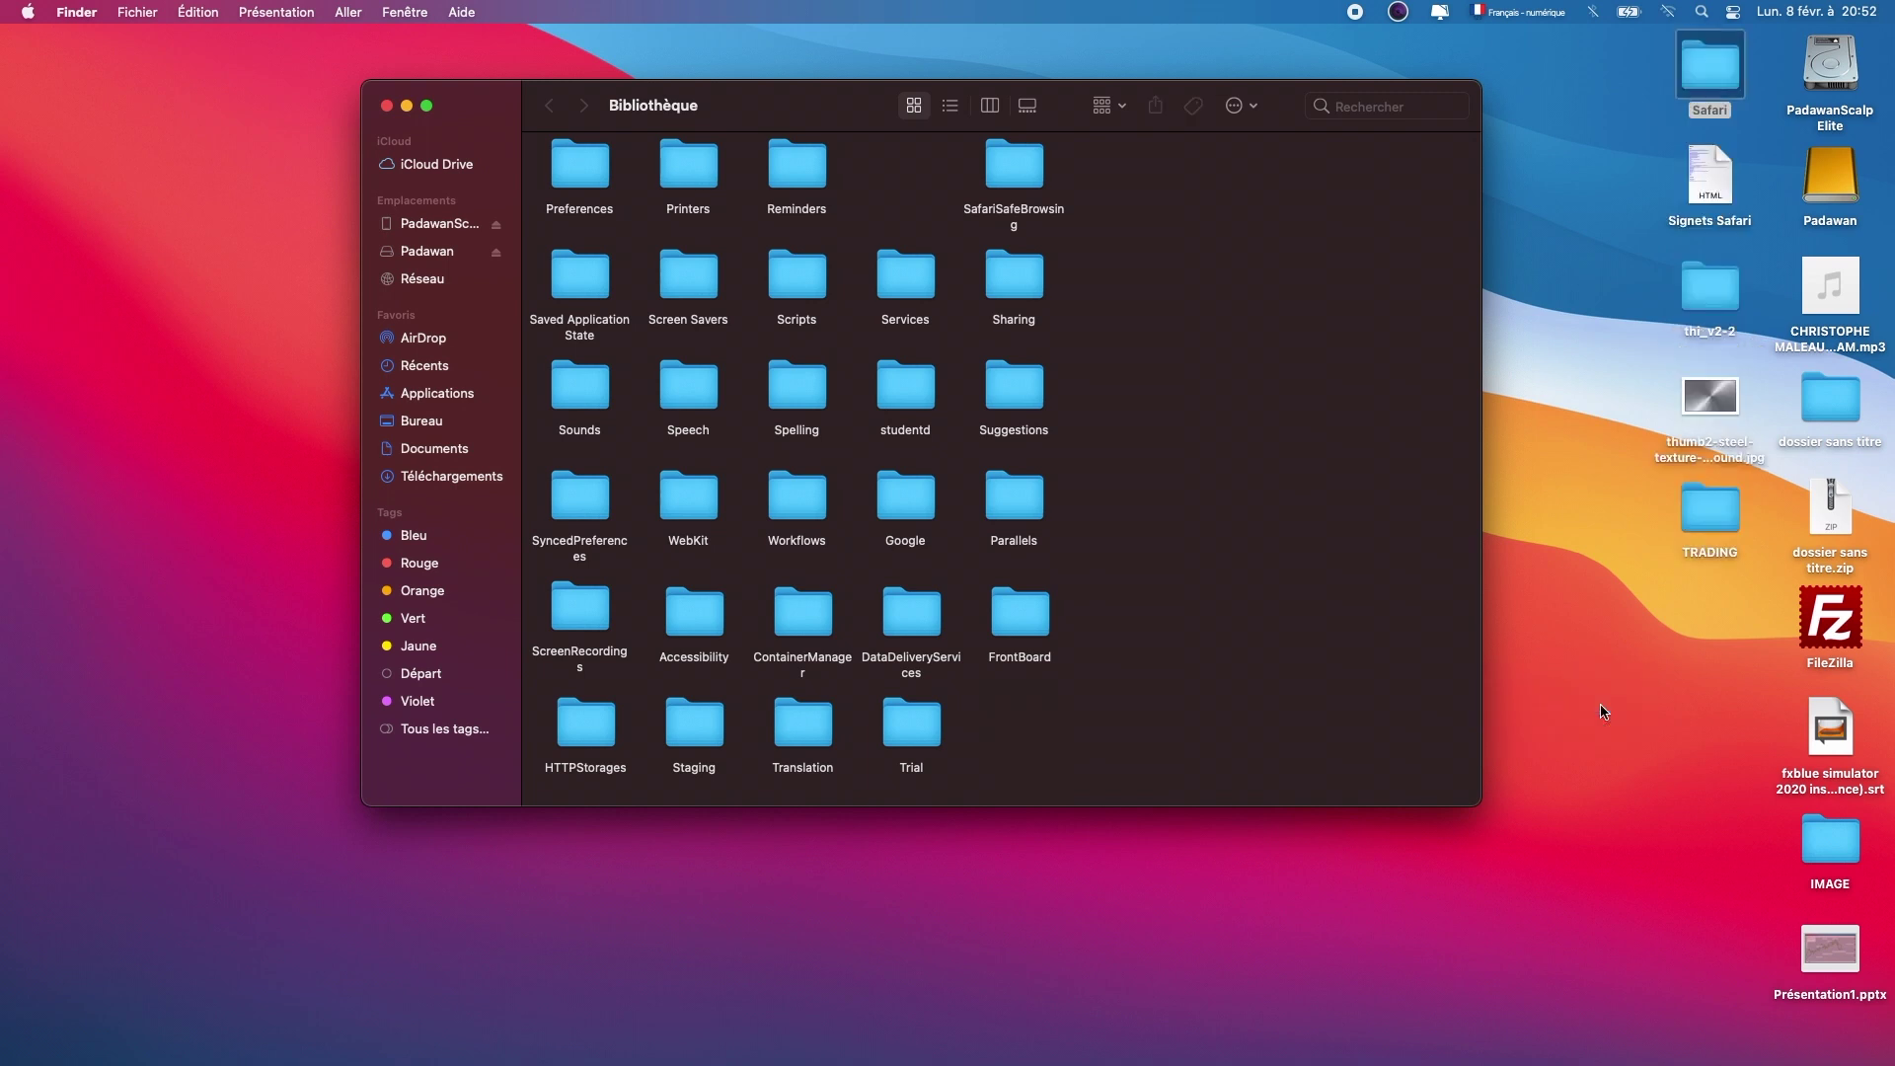
right_click(1714, 56)
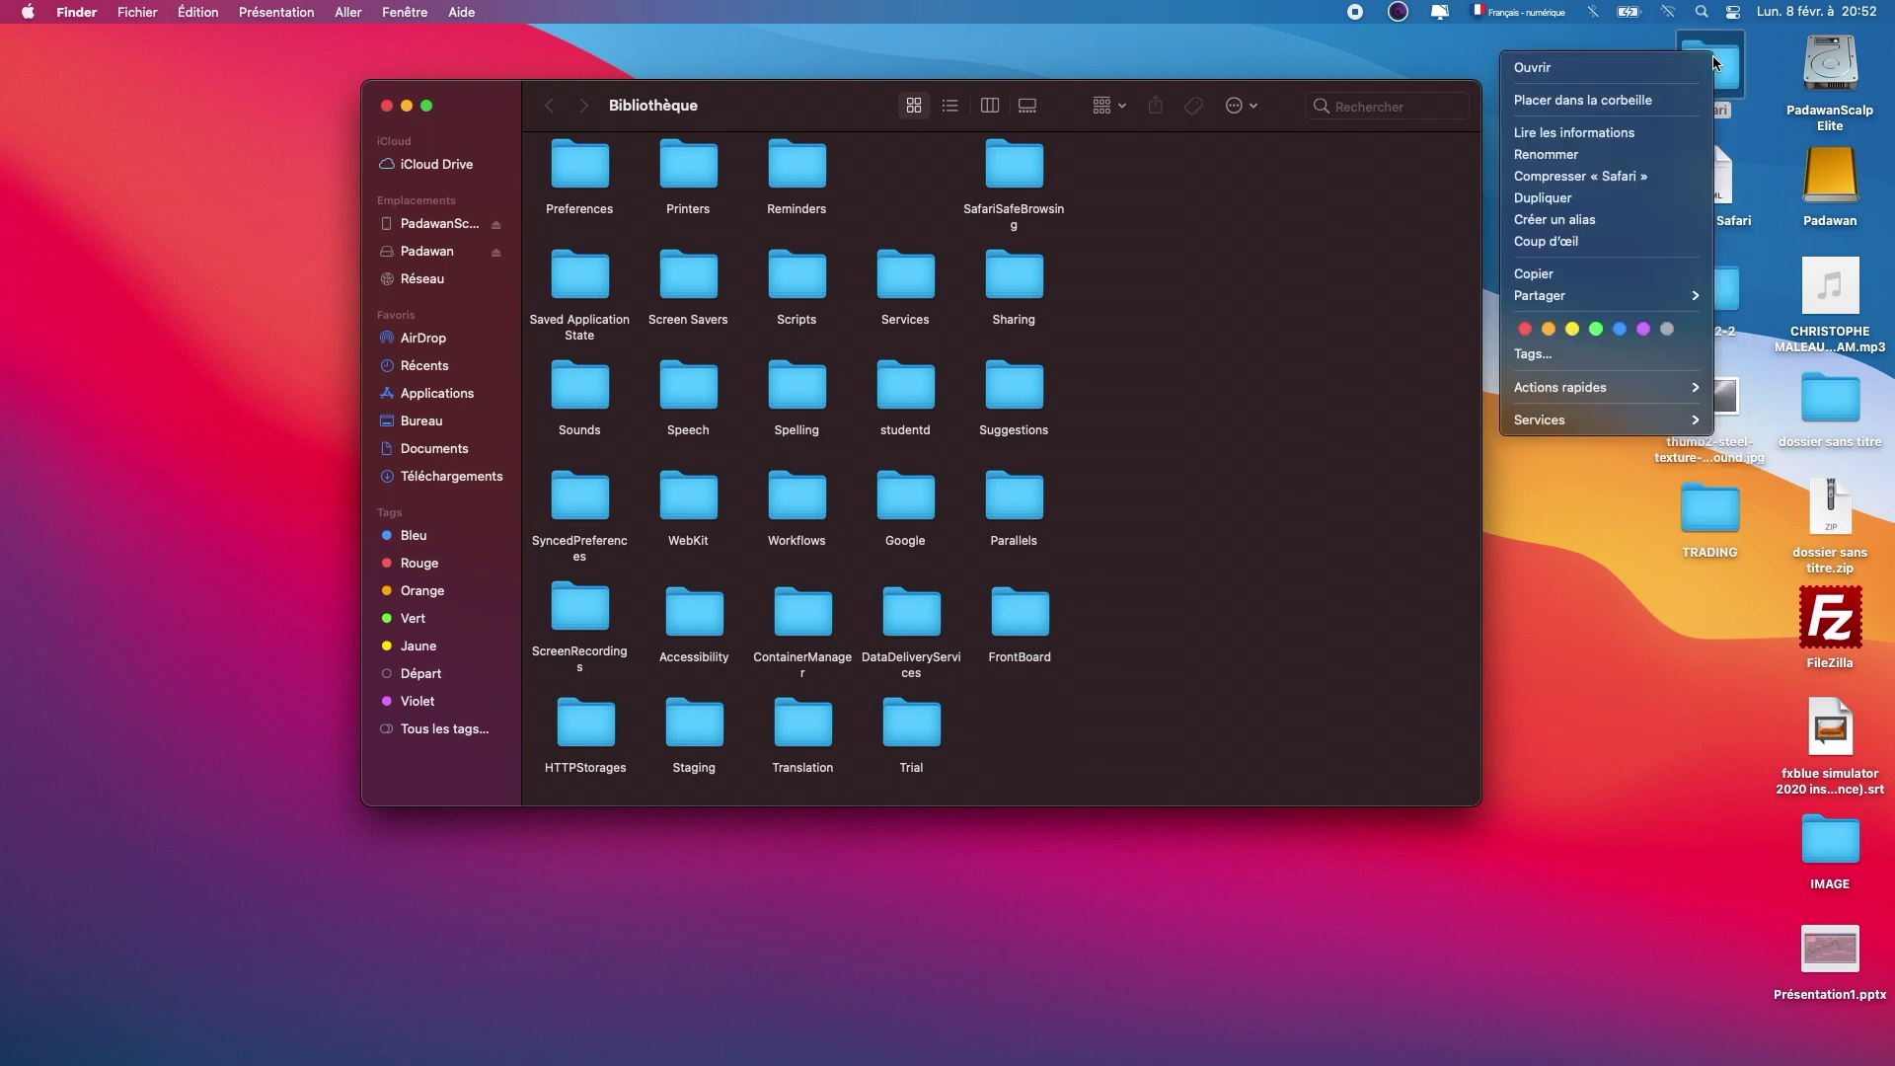
left_click(1597, 100)
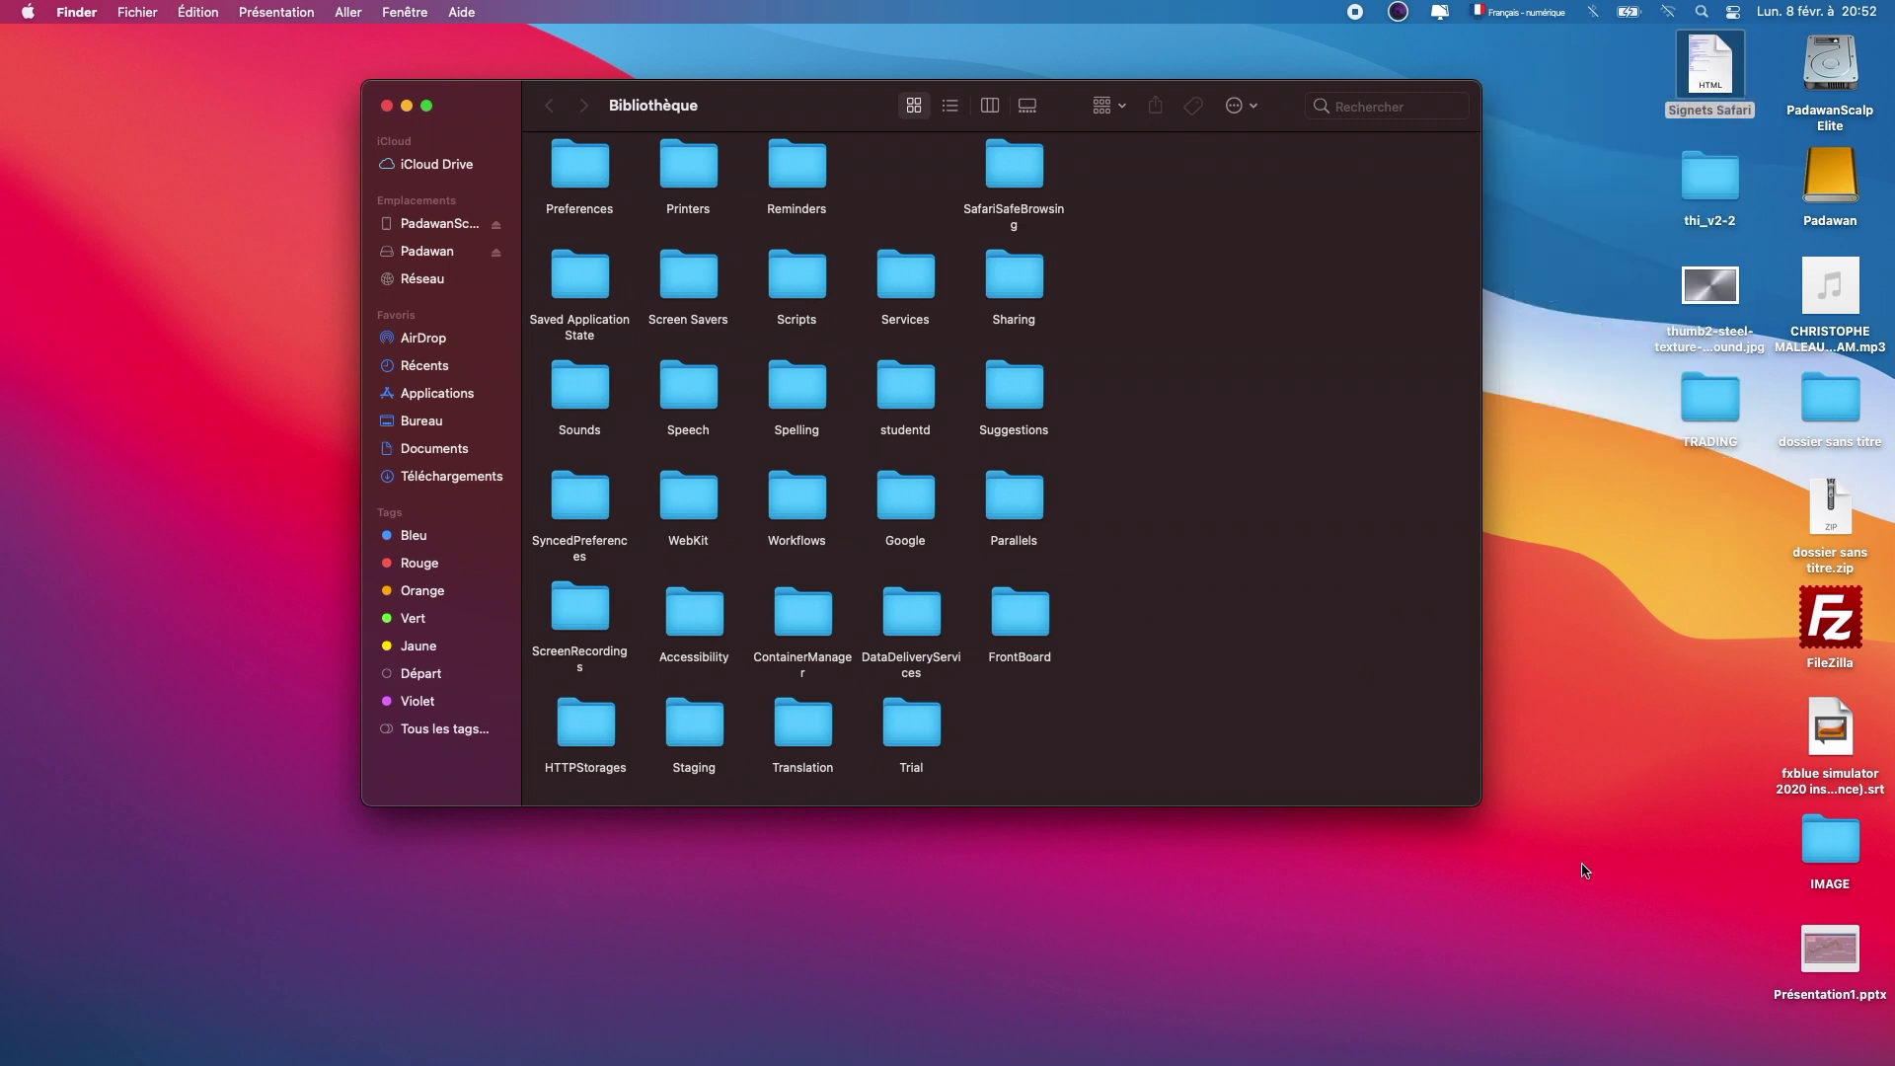
Empty the trash permanently and confirm the deletion
mouse_move(1555, 1064)
right_click(1377, 1033)
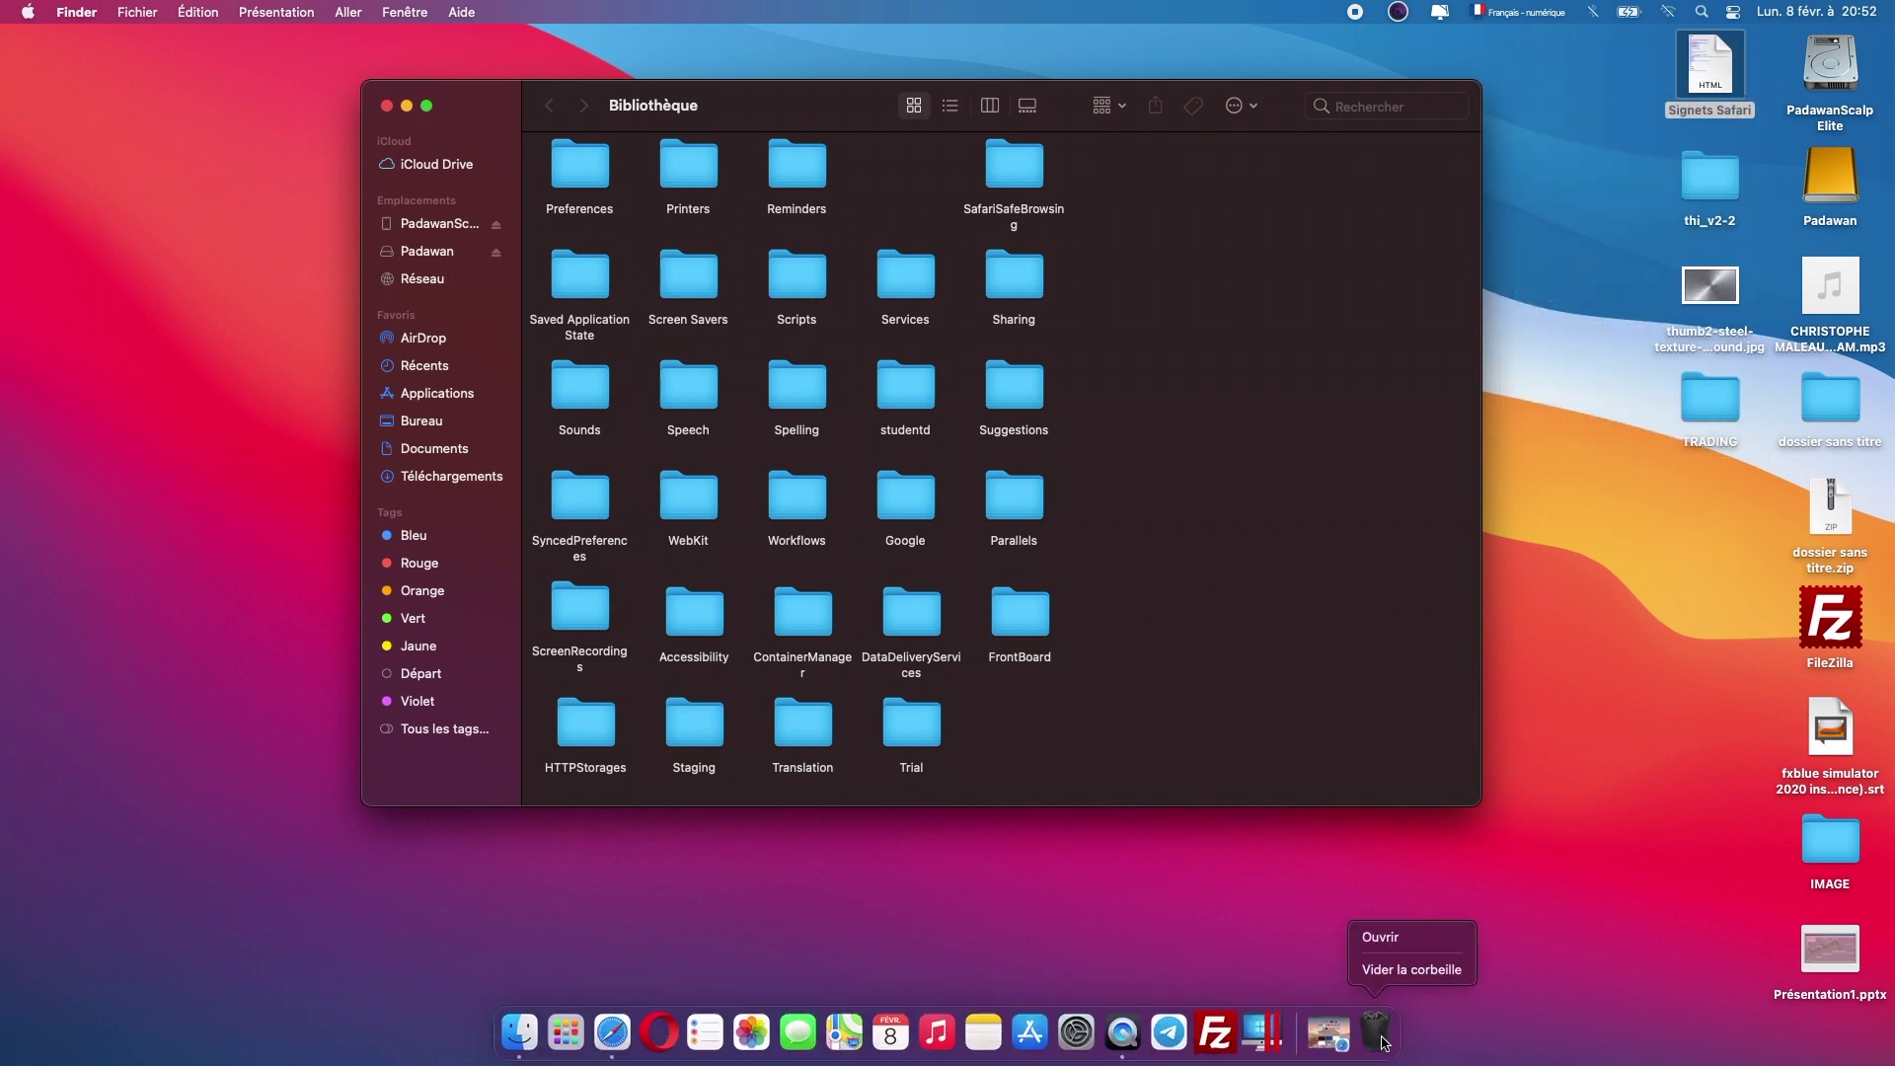
left_click(1427, 971)
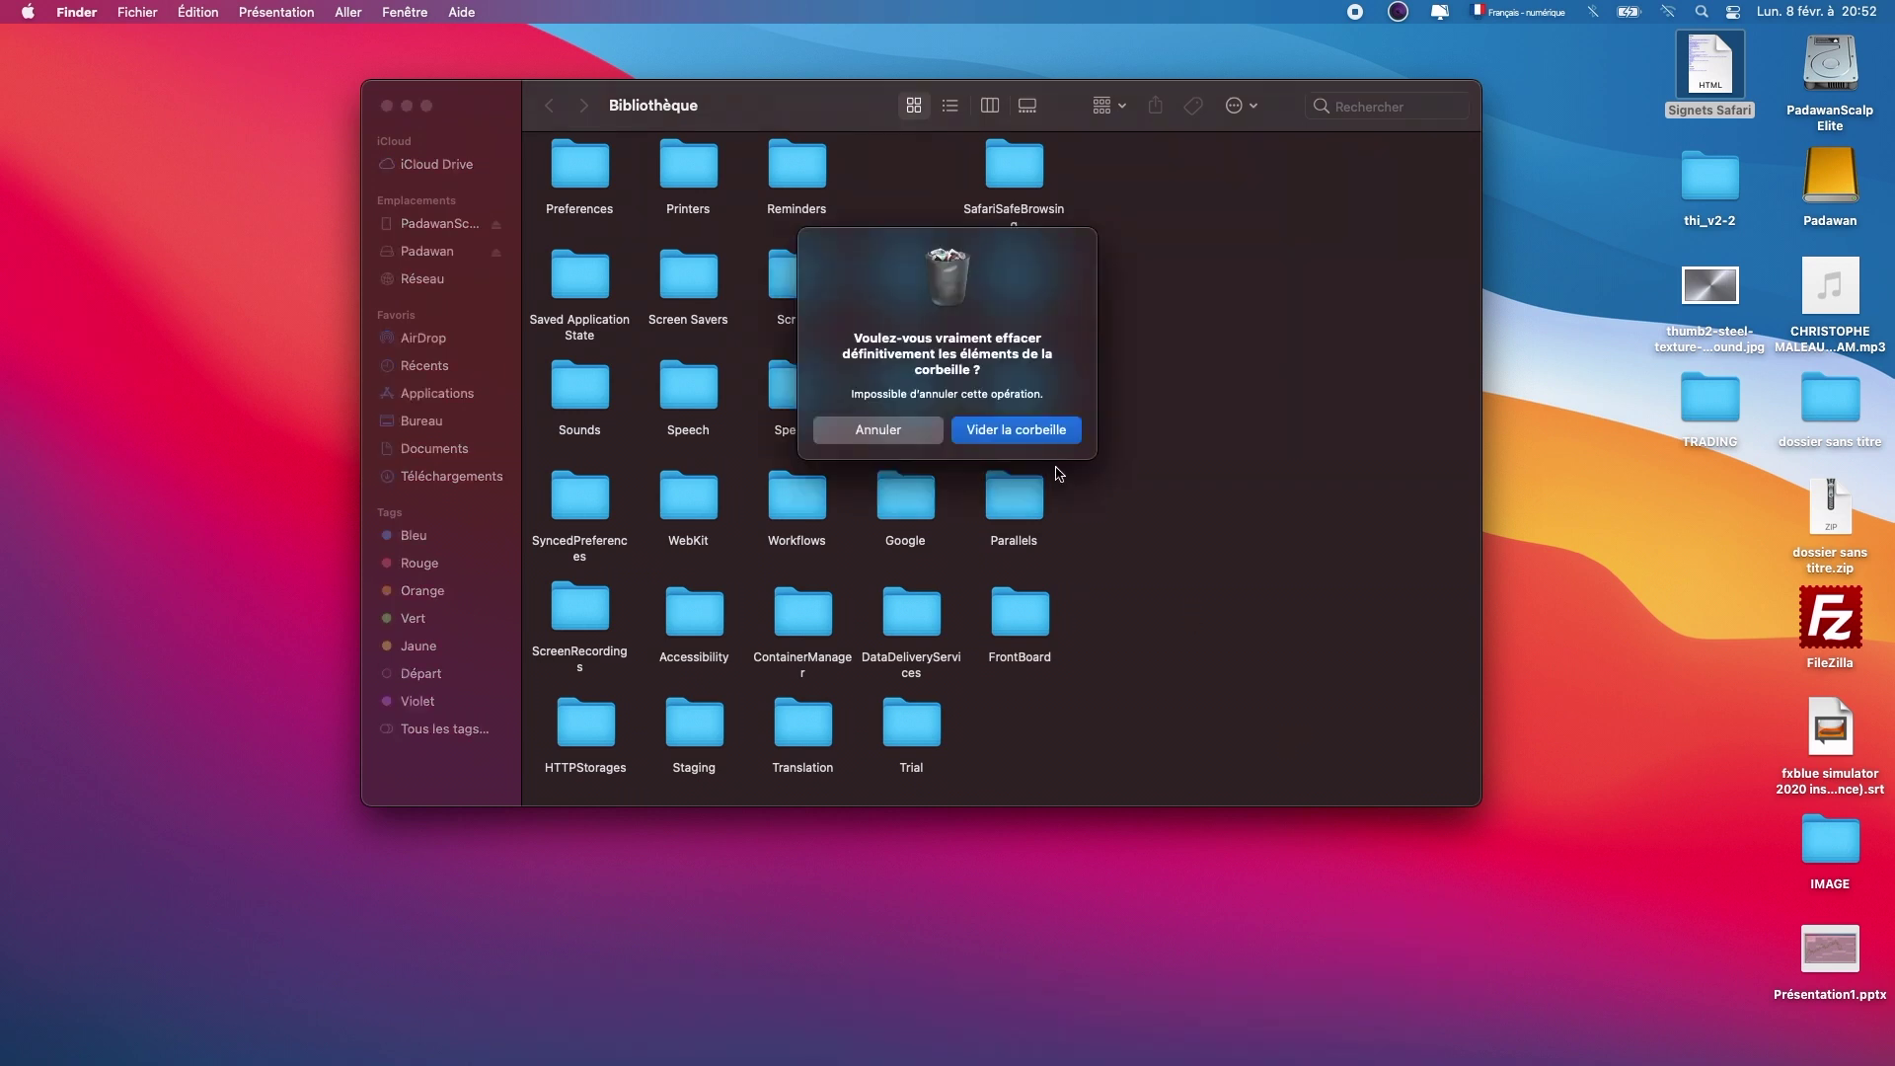
left_click(1034, 436)
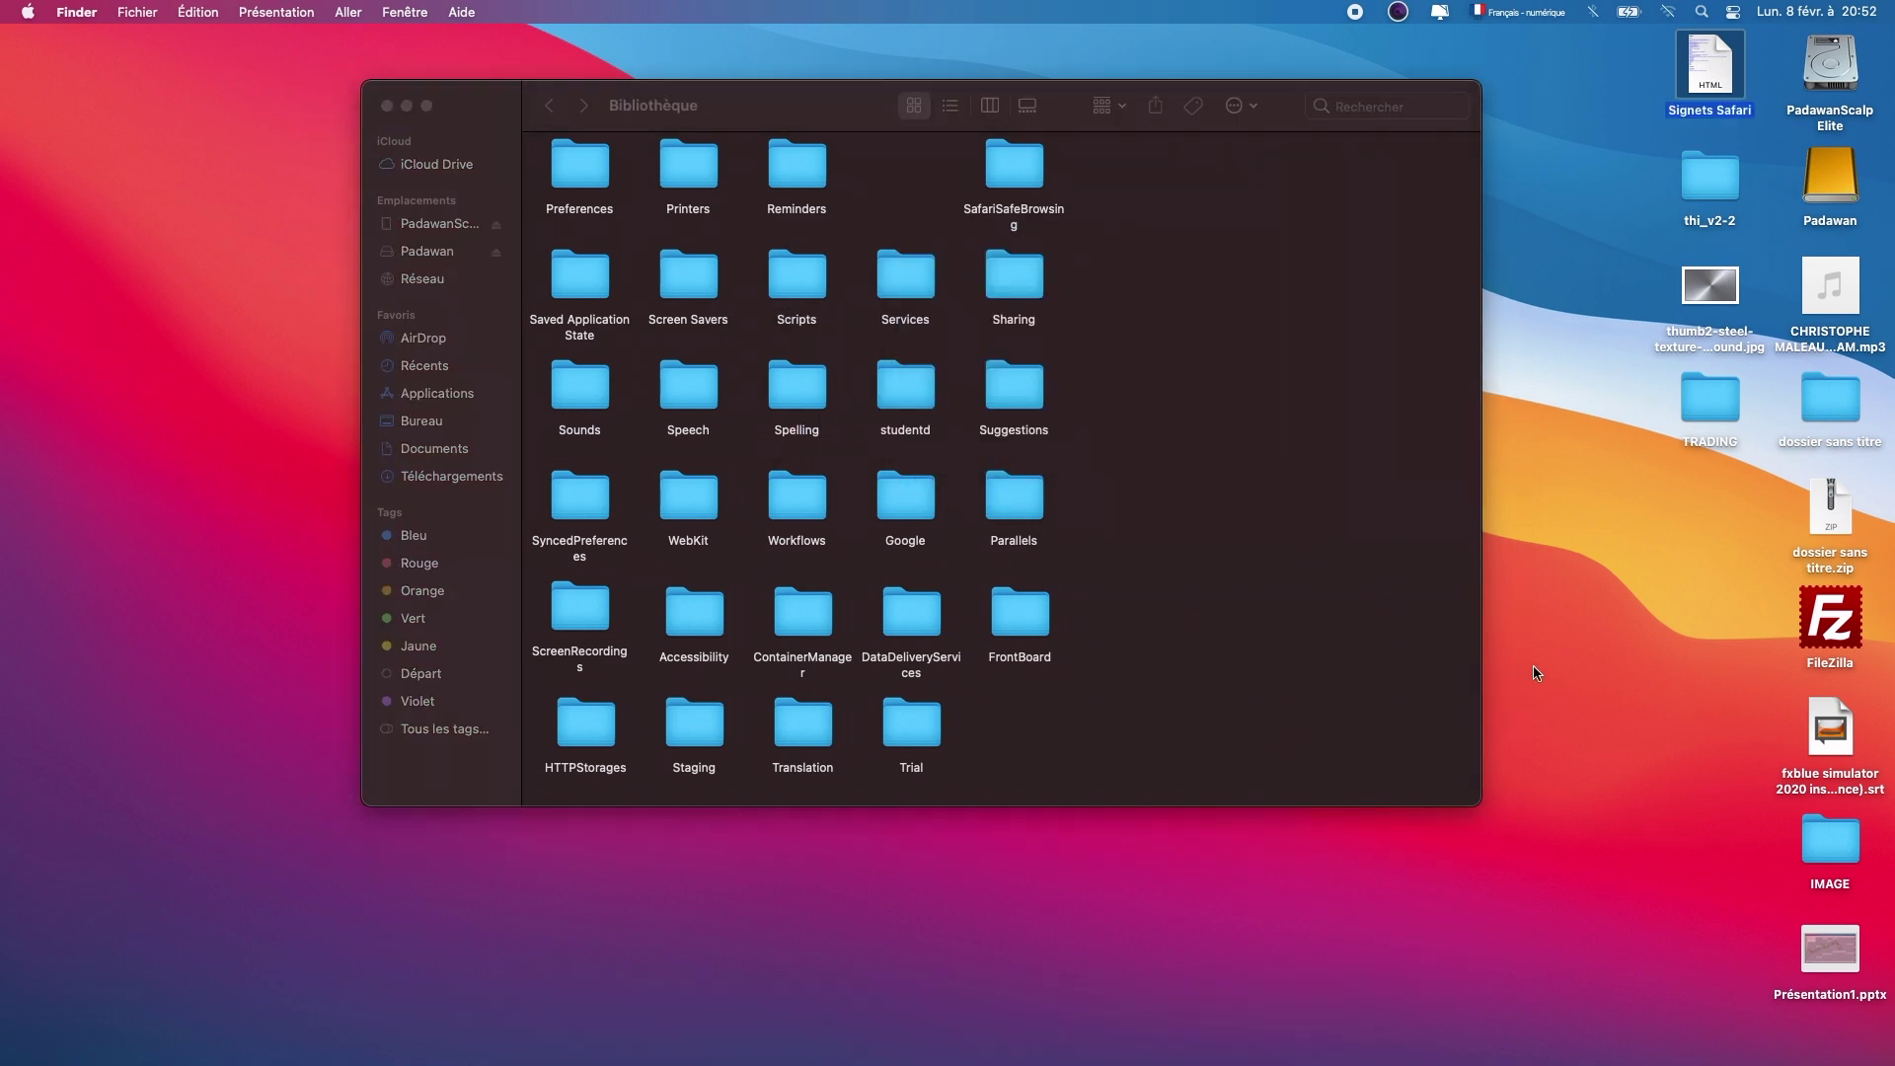
Restart Safari, restoring and closing its minimised window before quitting the application
mouse_move(520, 1051)
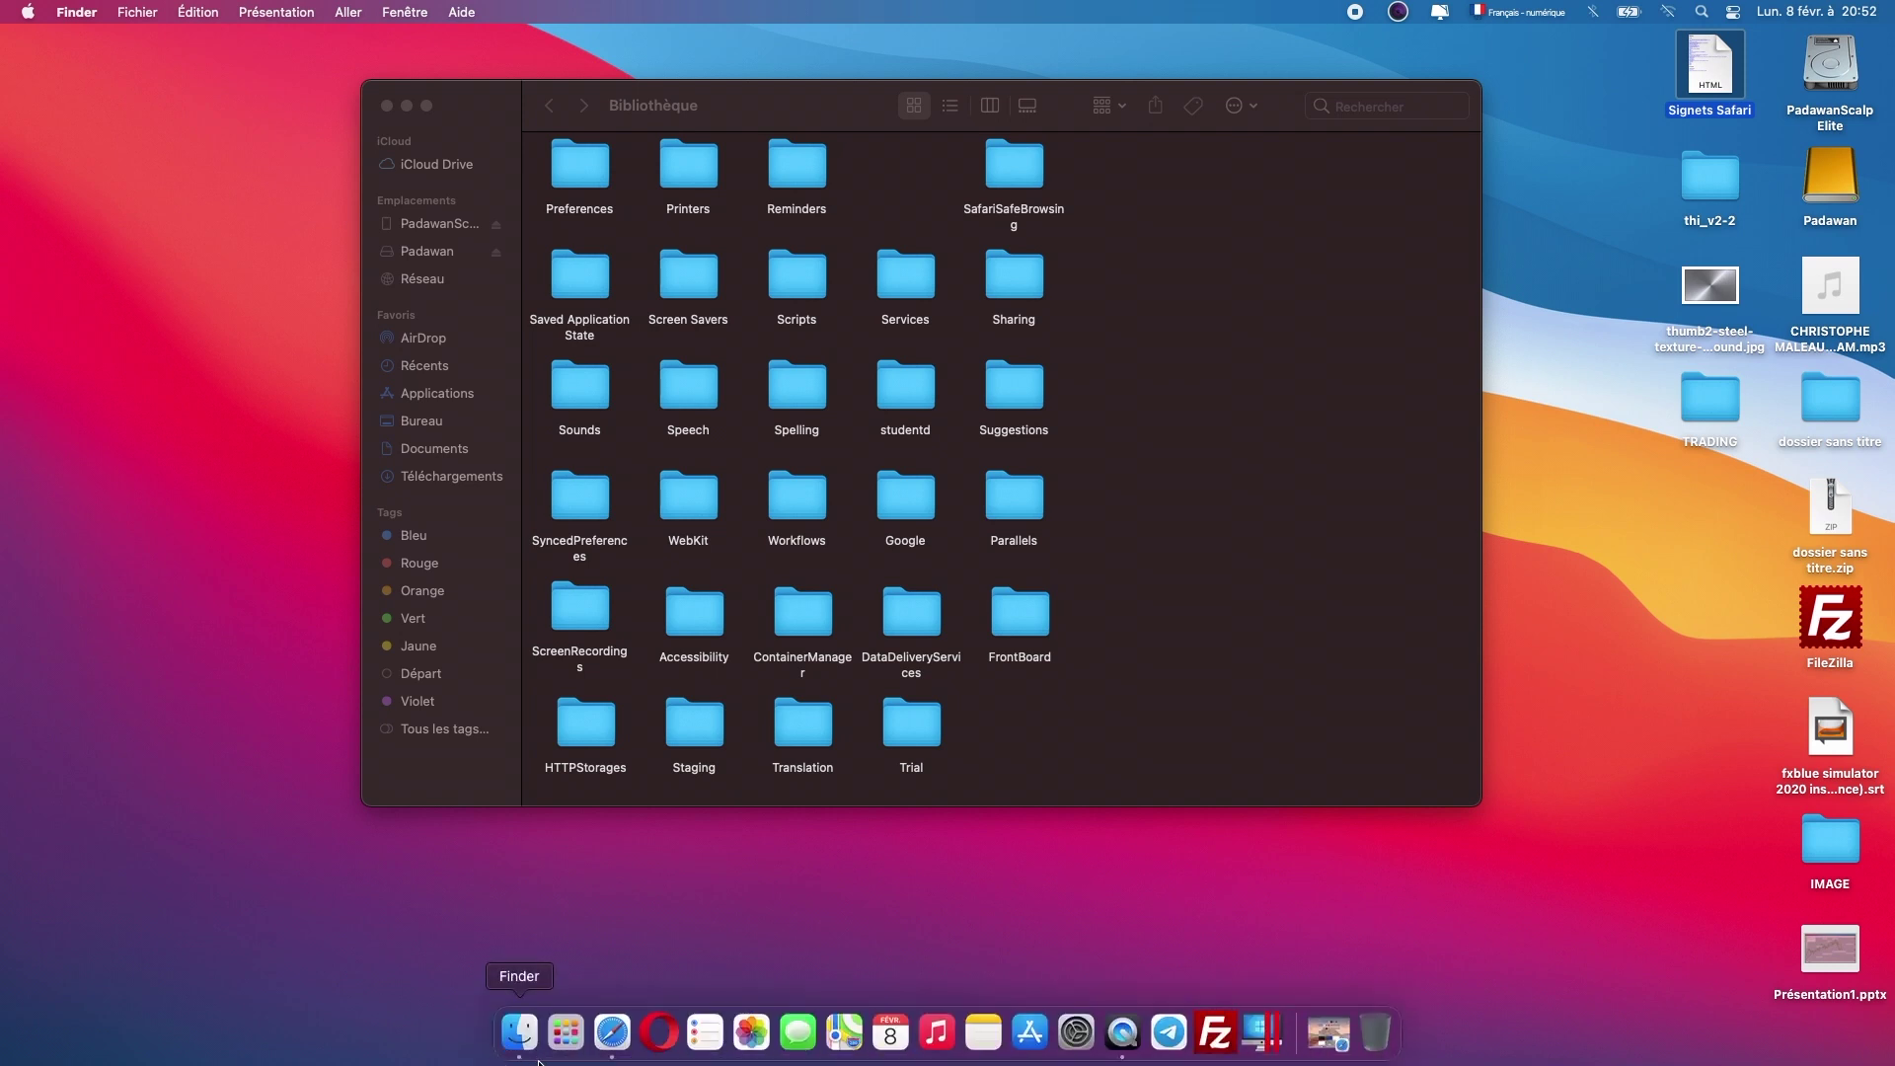
left_click(613, 1032)
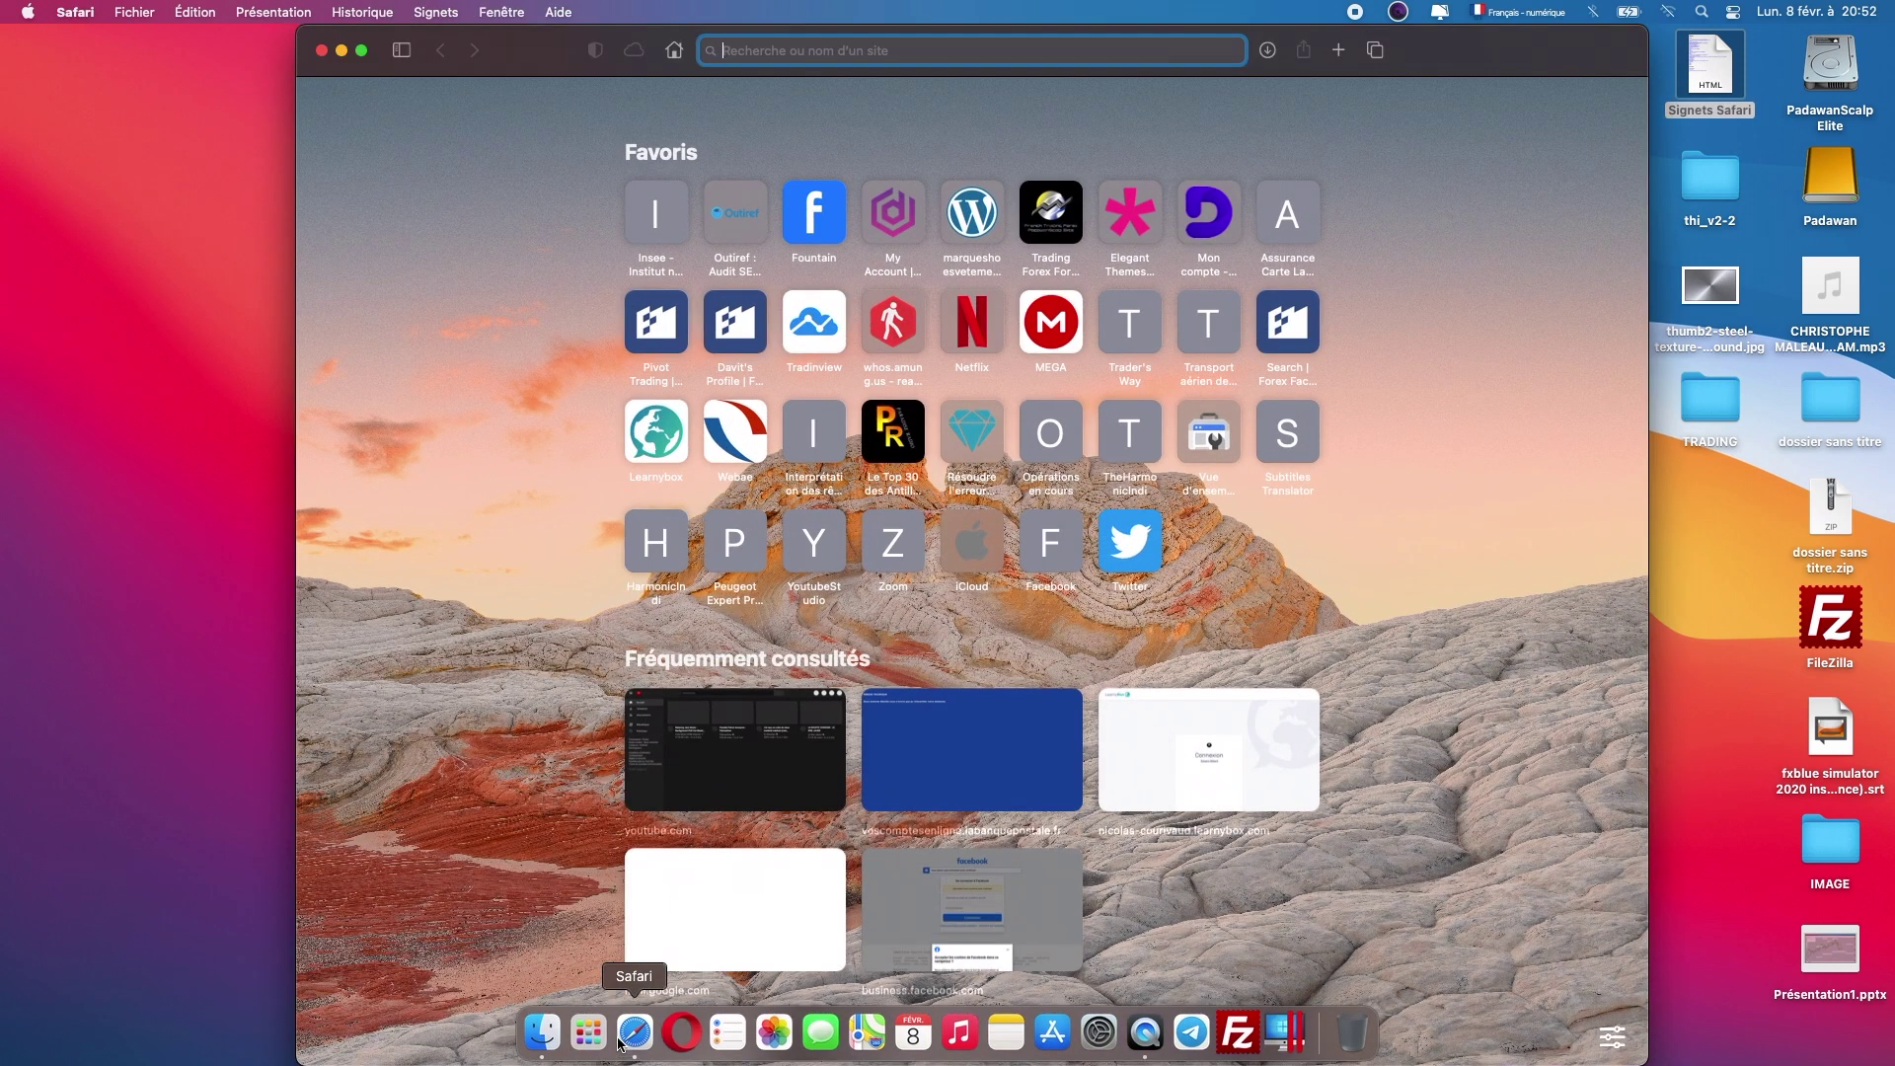
left_click(321, 51)
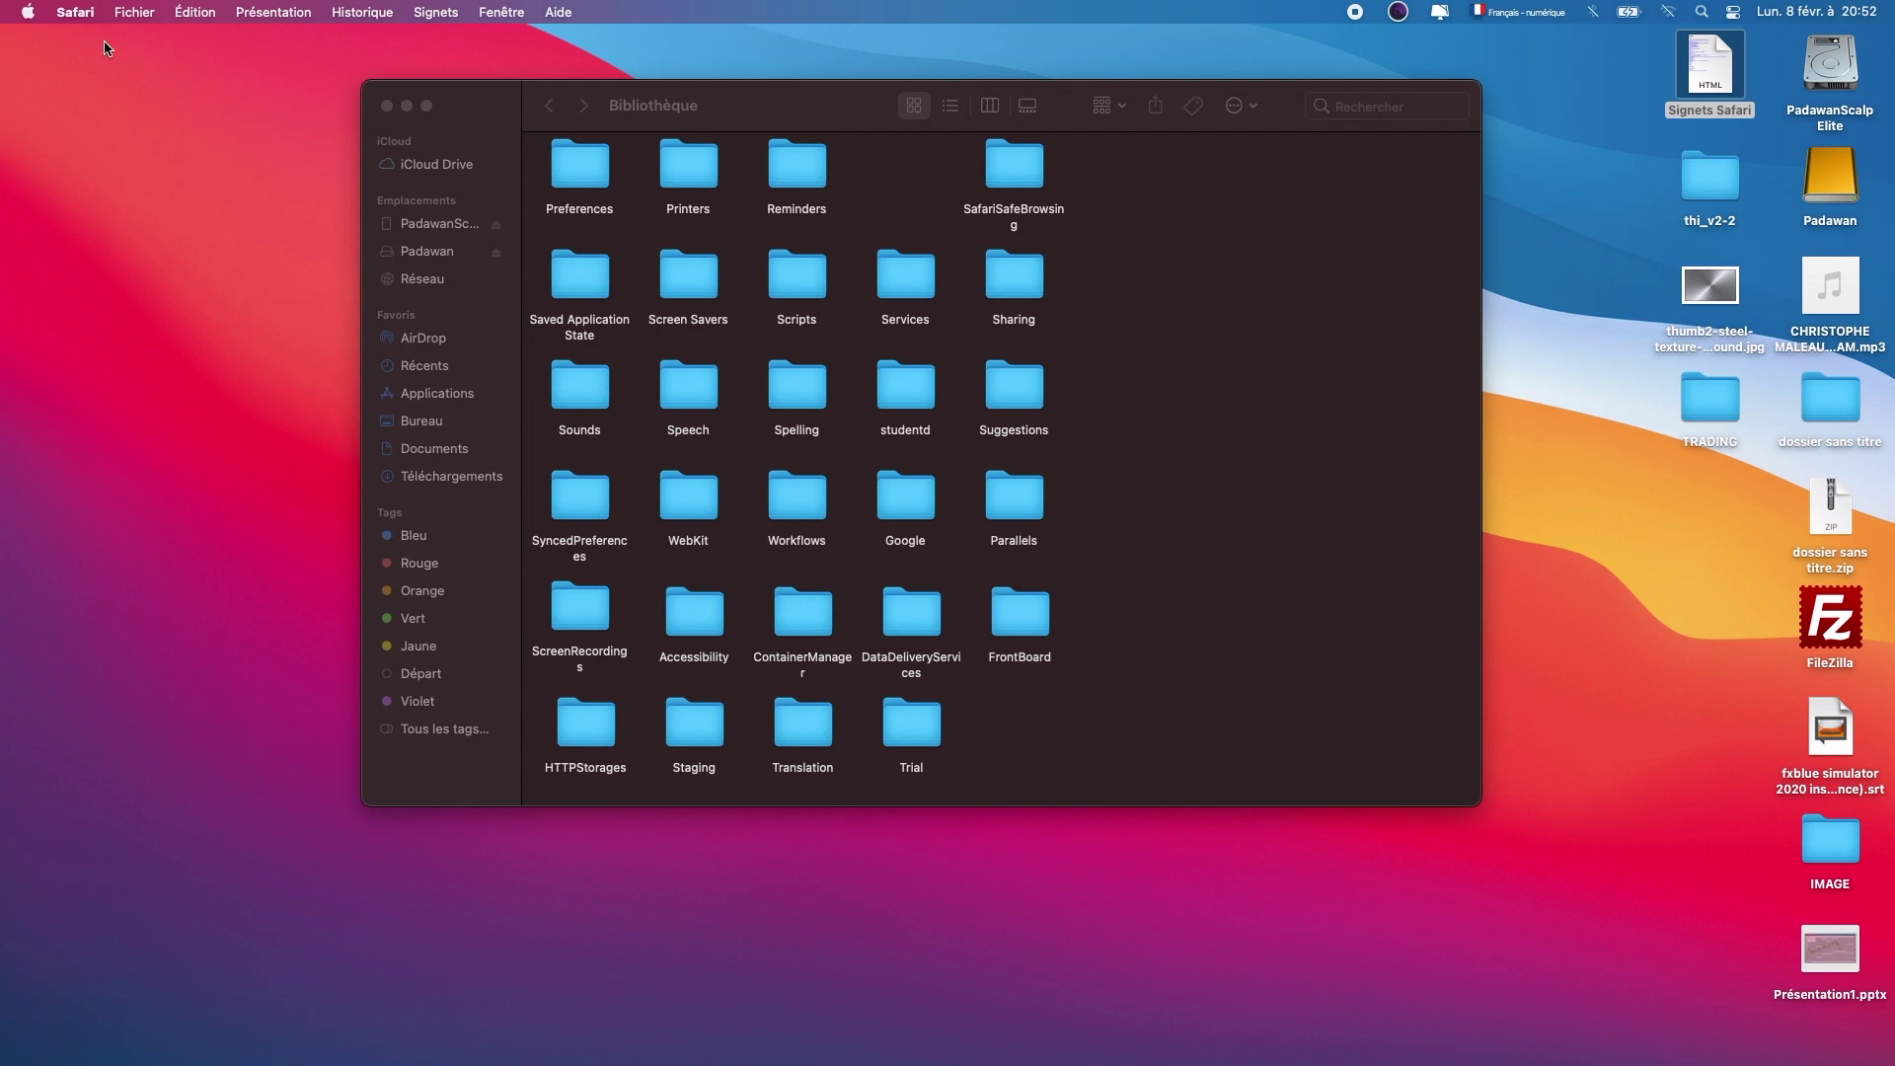
left_click(76, 15)
left_click(119, 309)
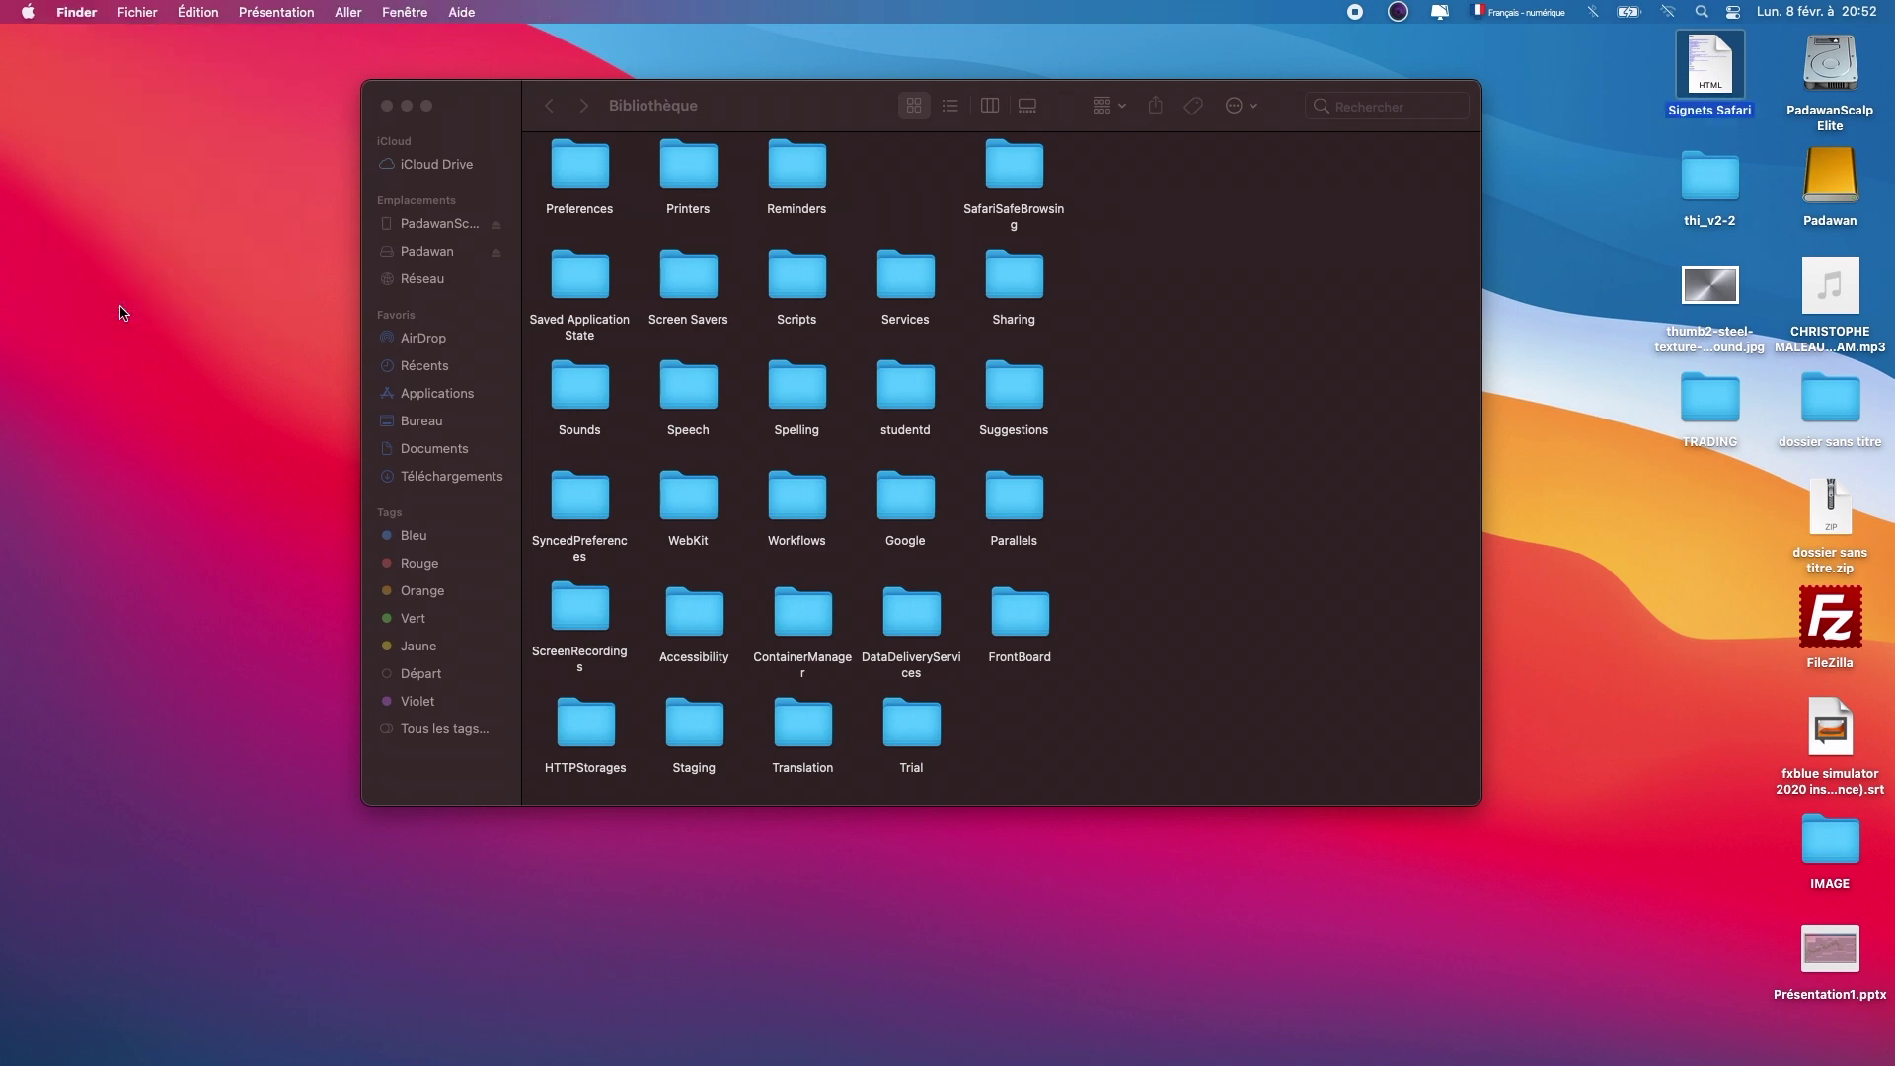
mouse_move(775, 1061)
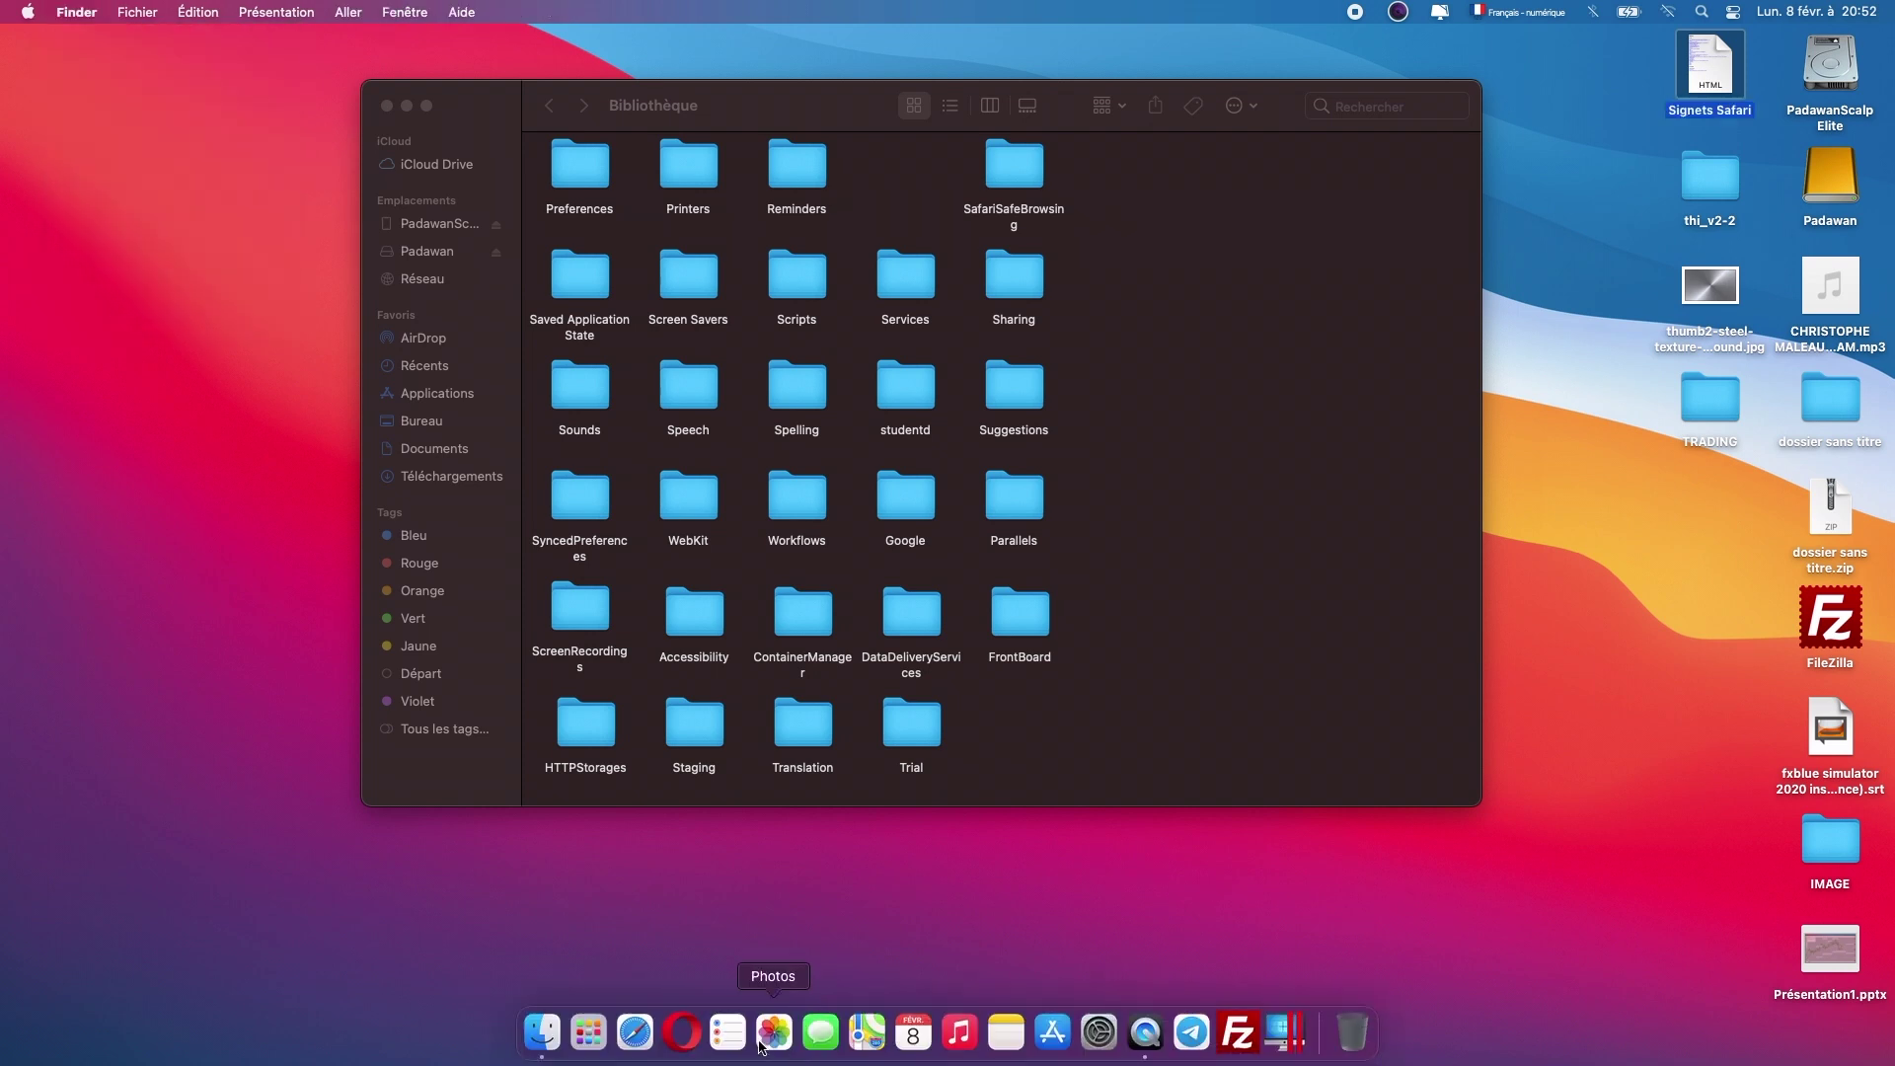
left_click(635, 1033)
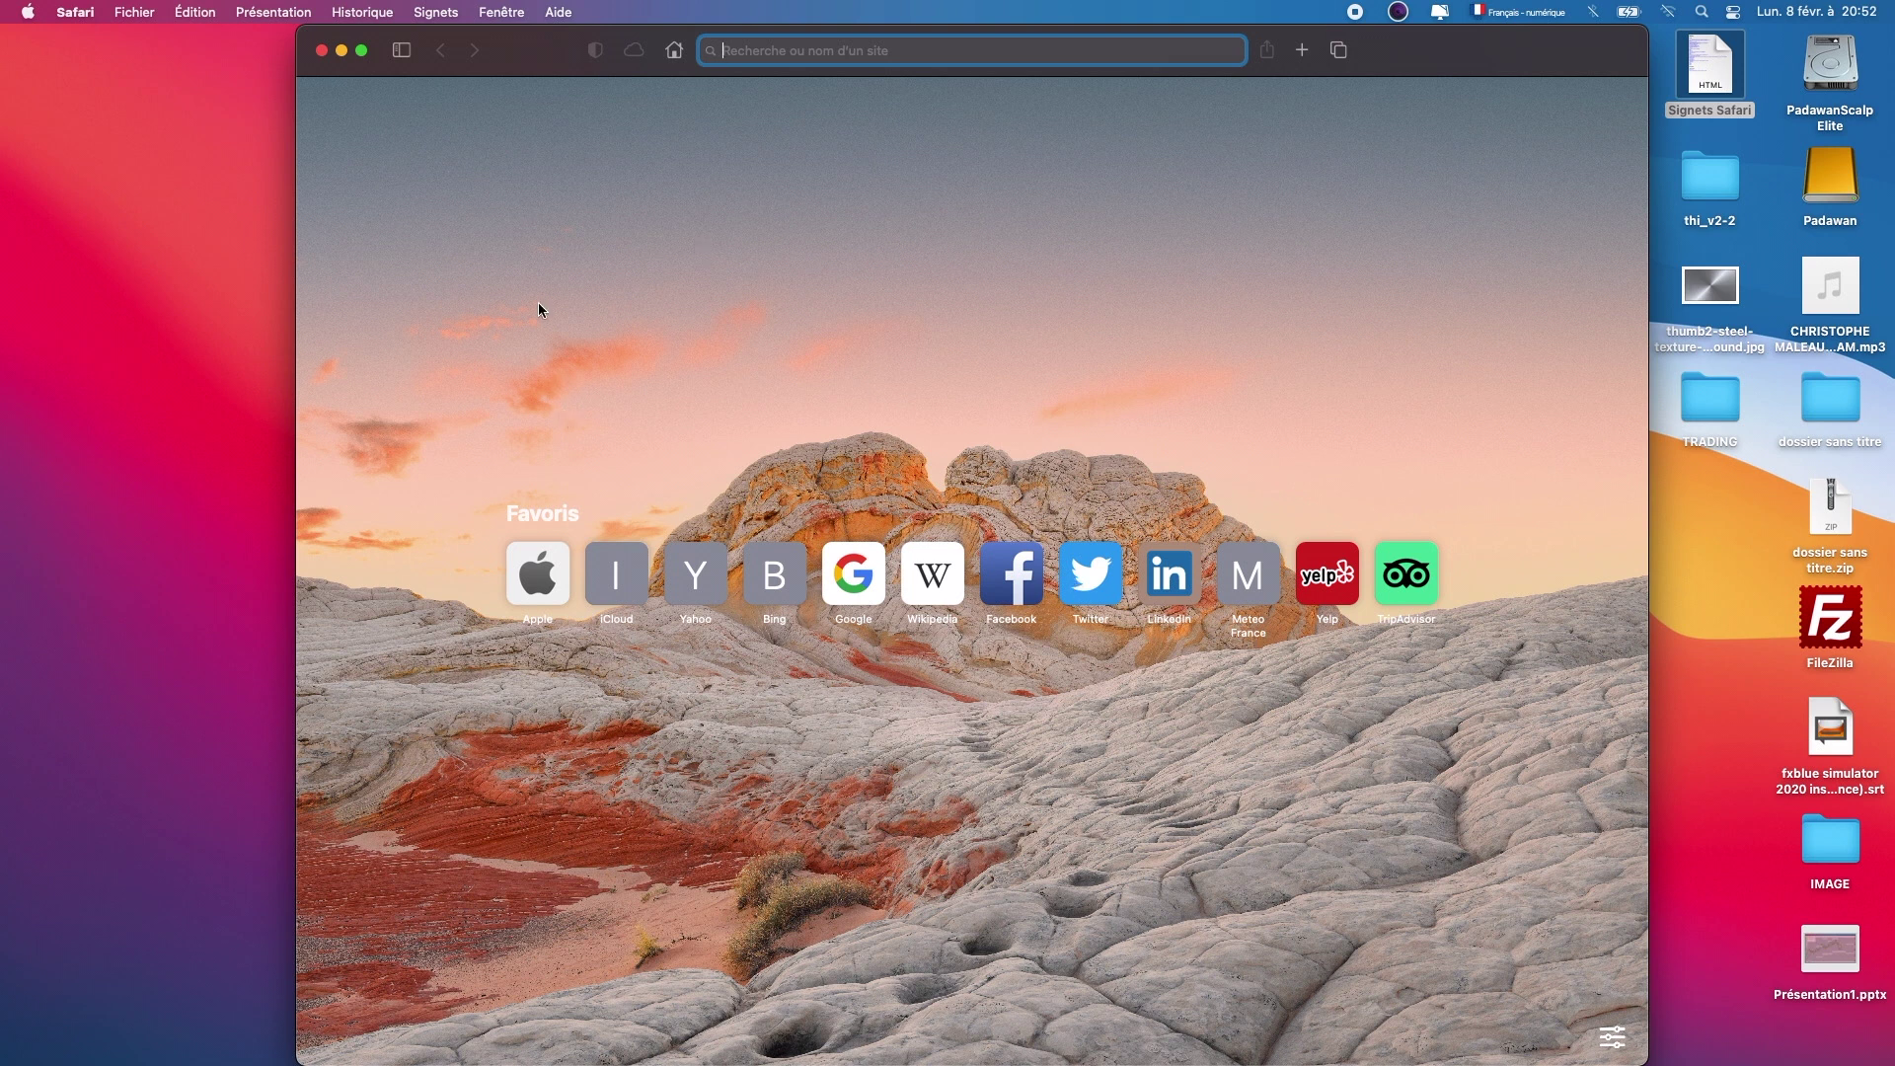
Show the bookmarks list in Safari's sidebar and expand the Favoris folder
left_click(401, 51)
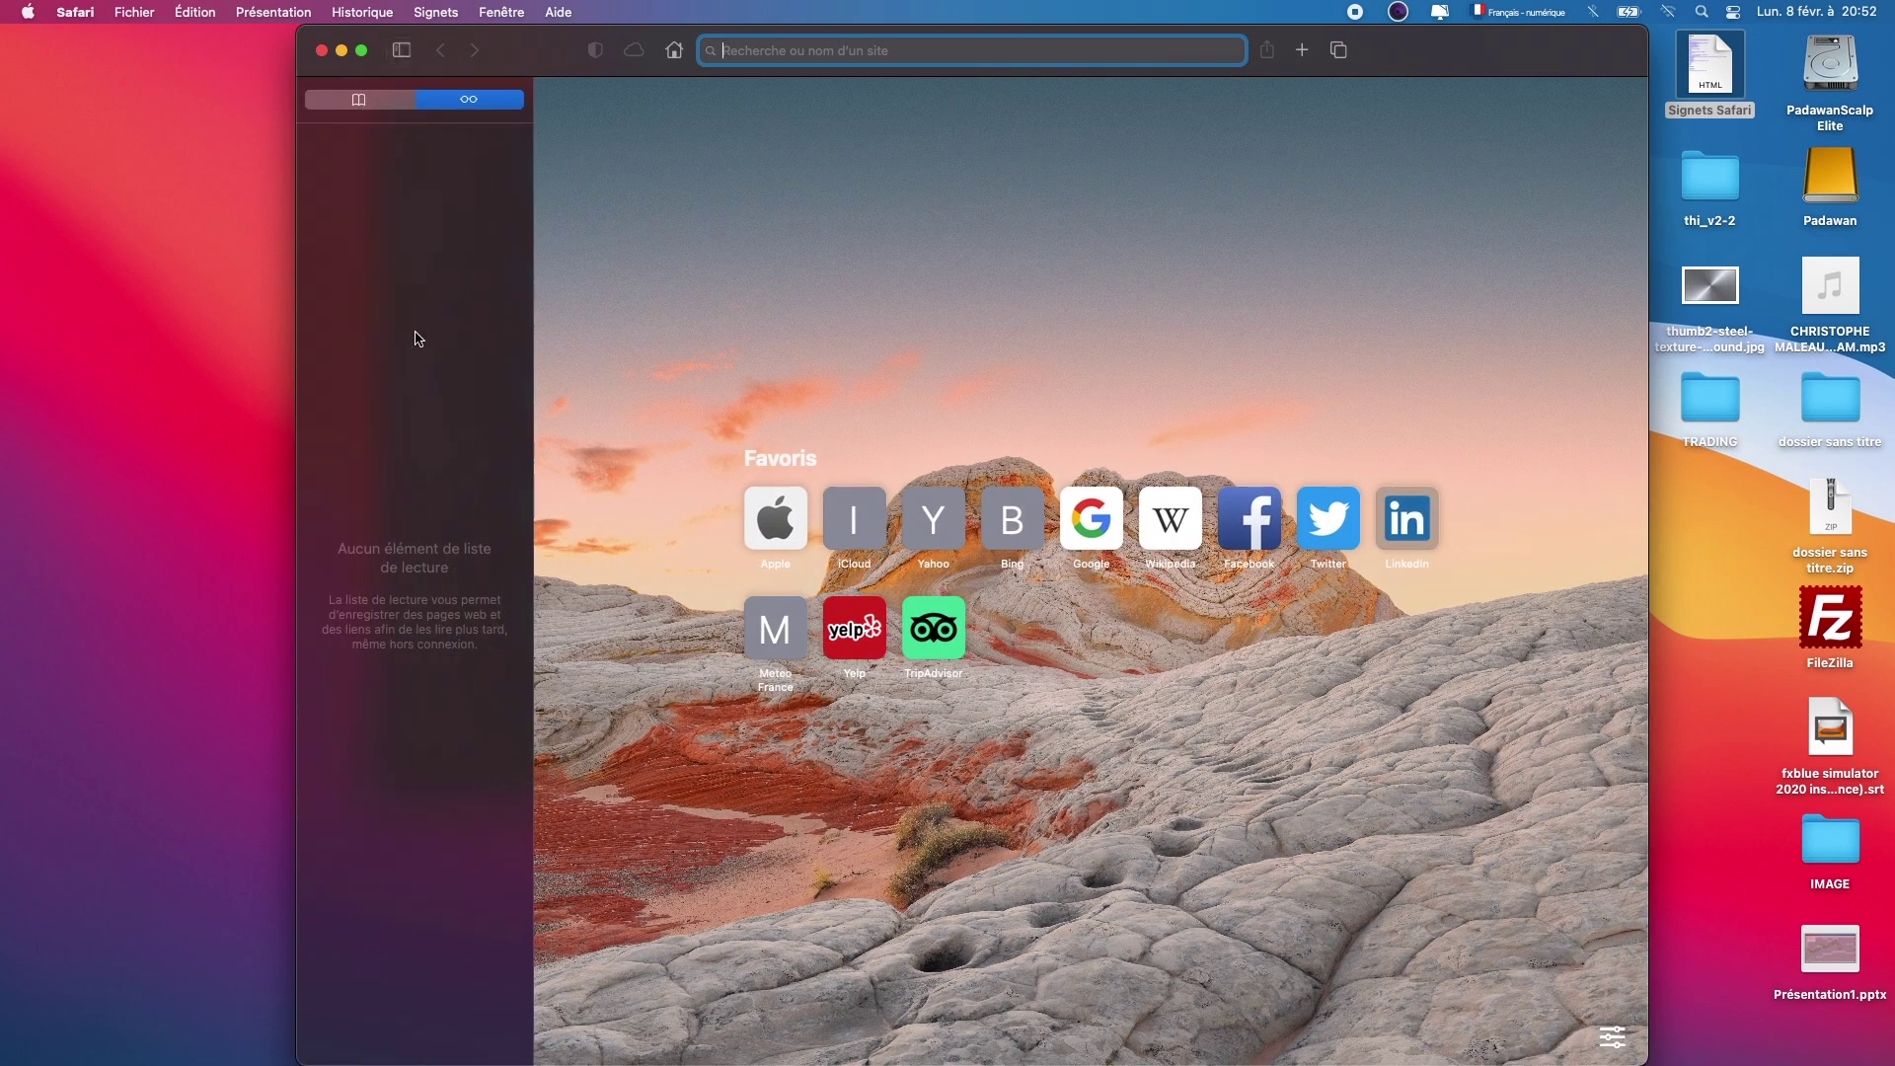
left_click(348, 110)
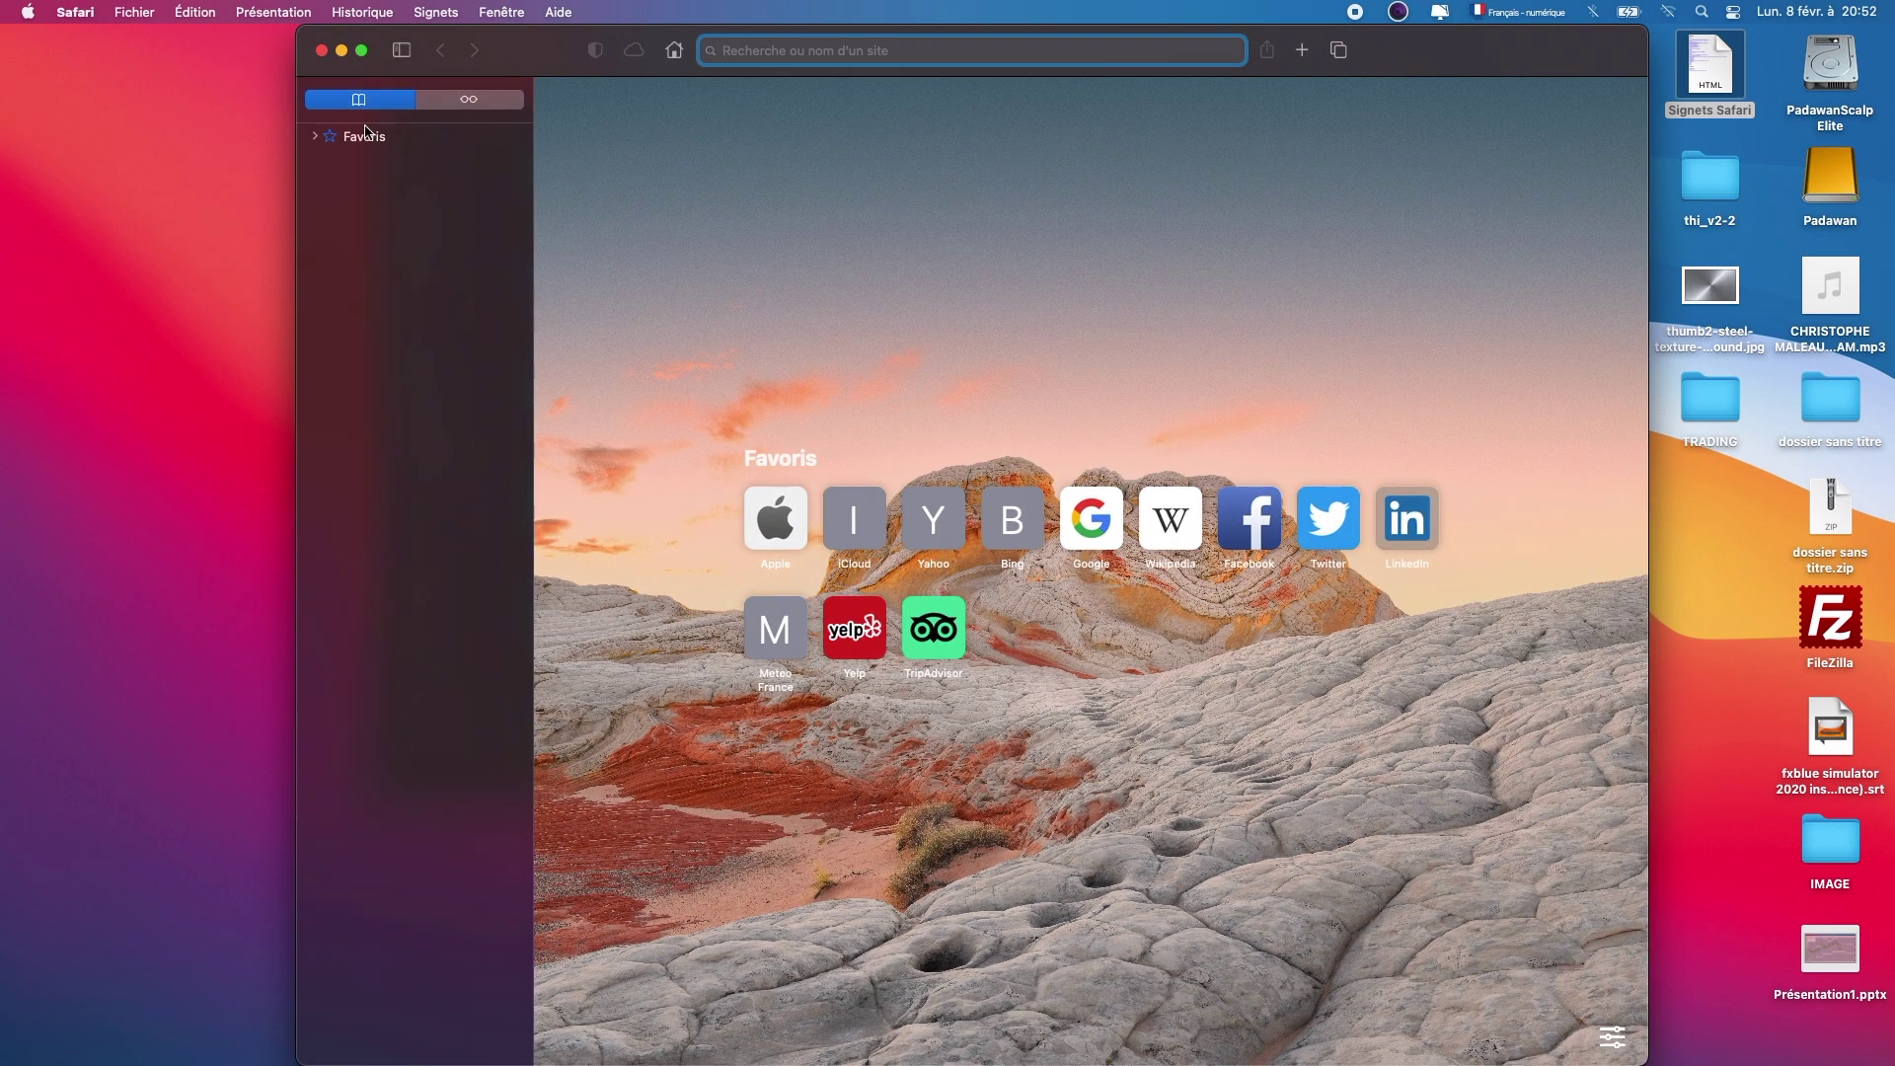
left_click(314, 138)
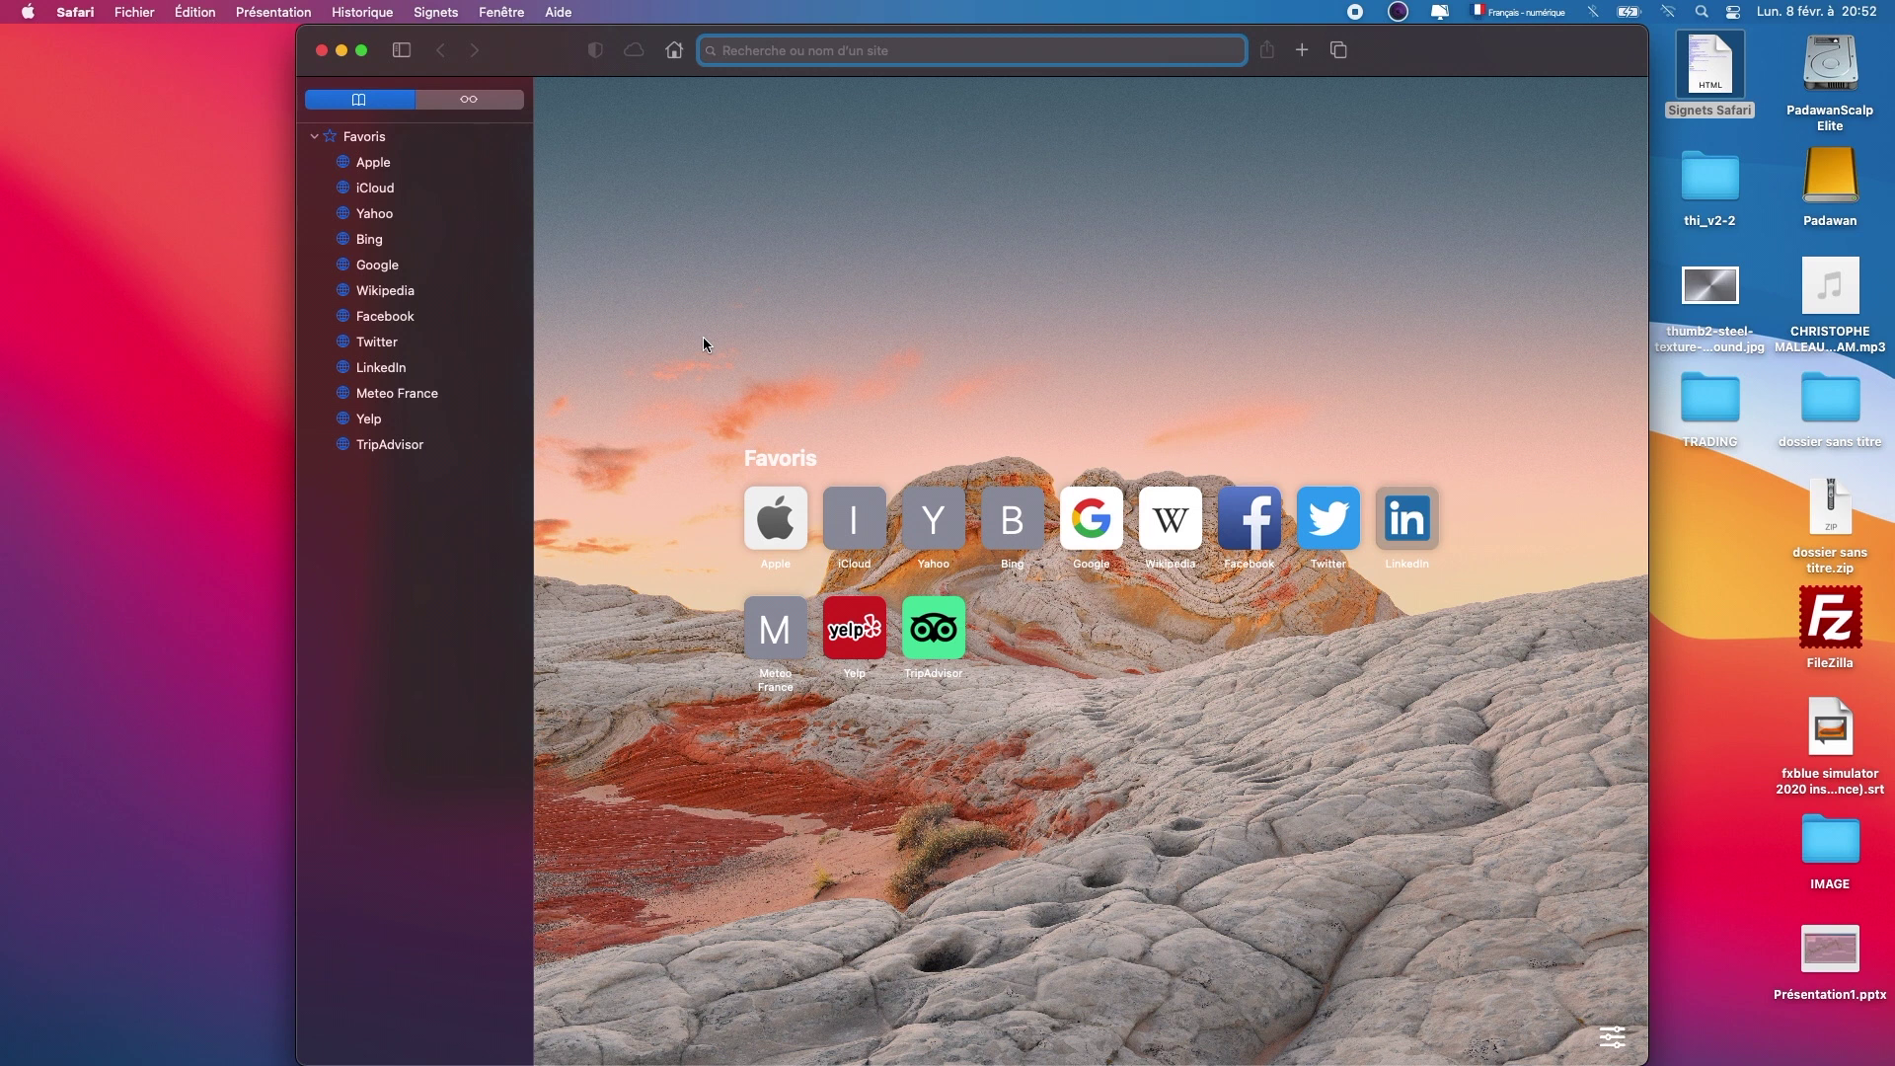
Close the Safari window and the Bibliothèque window in Finder
left_click(321, 51)
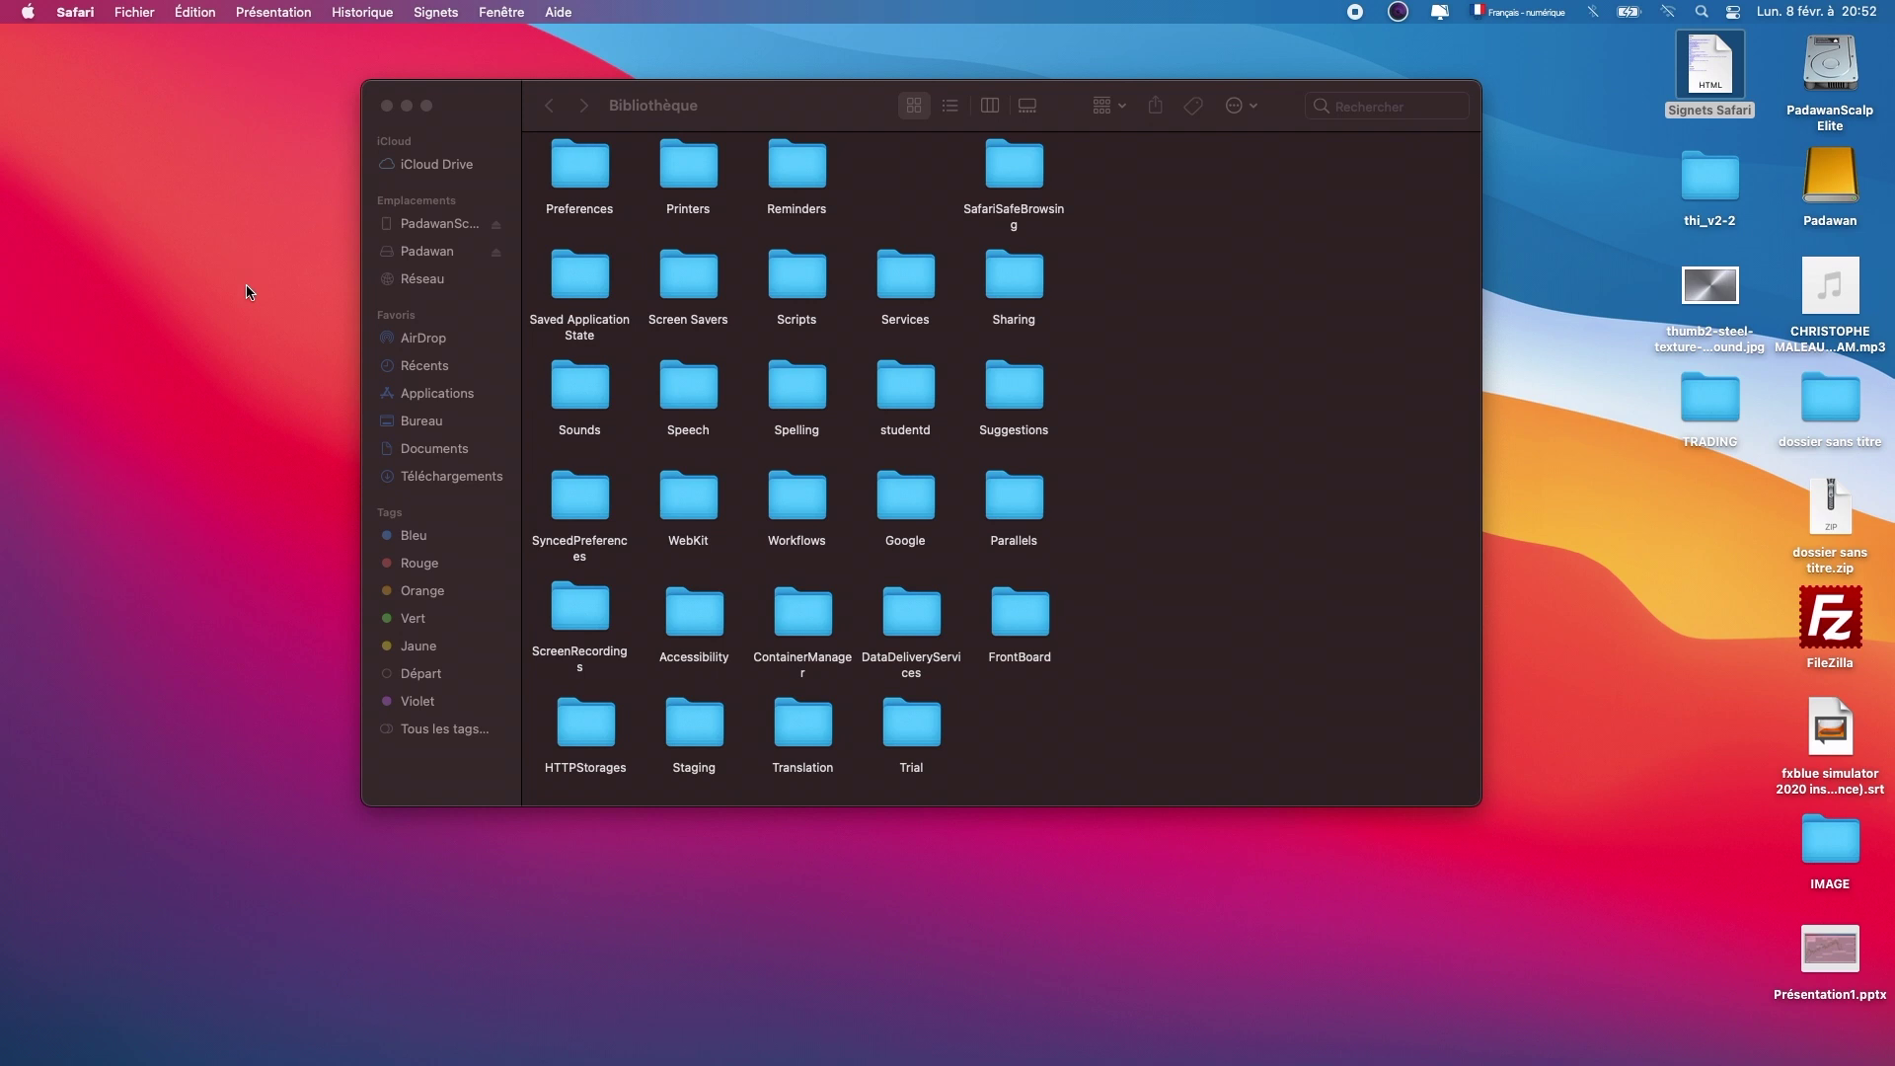
left_click(556, 111)
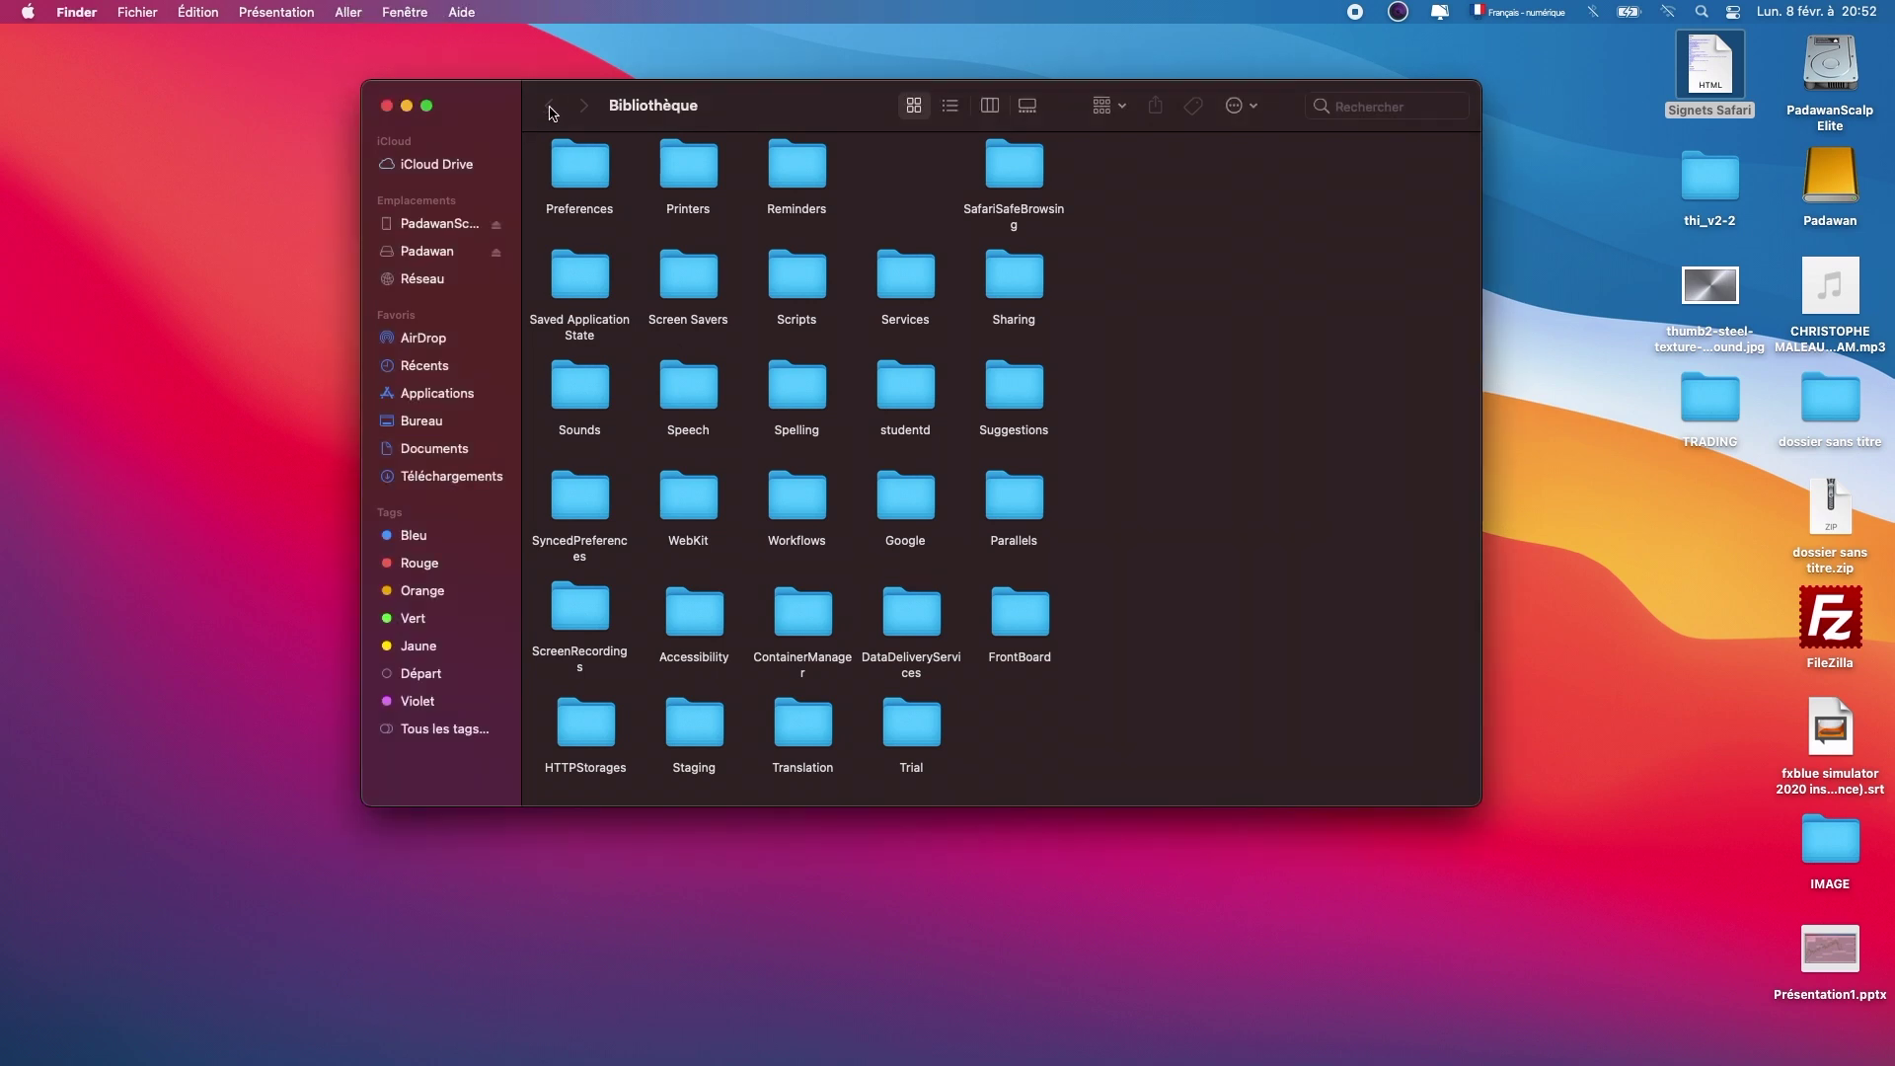
left_click(387, 107)
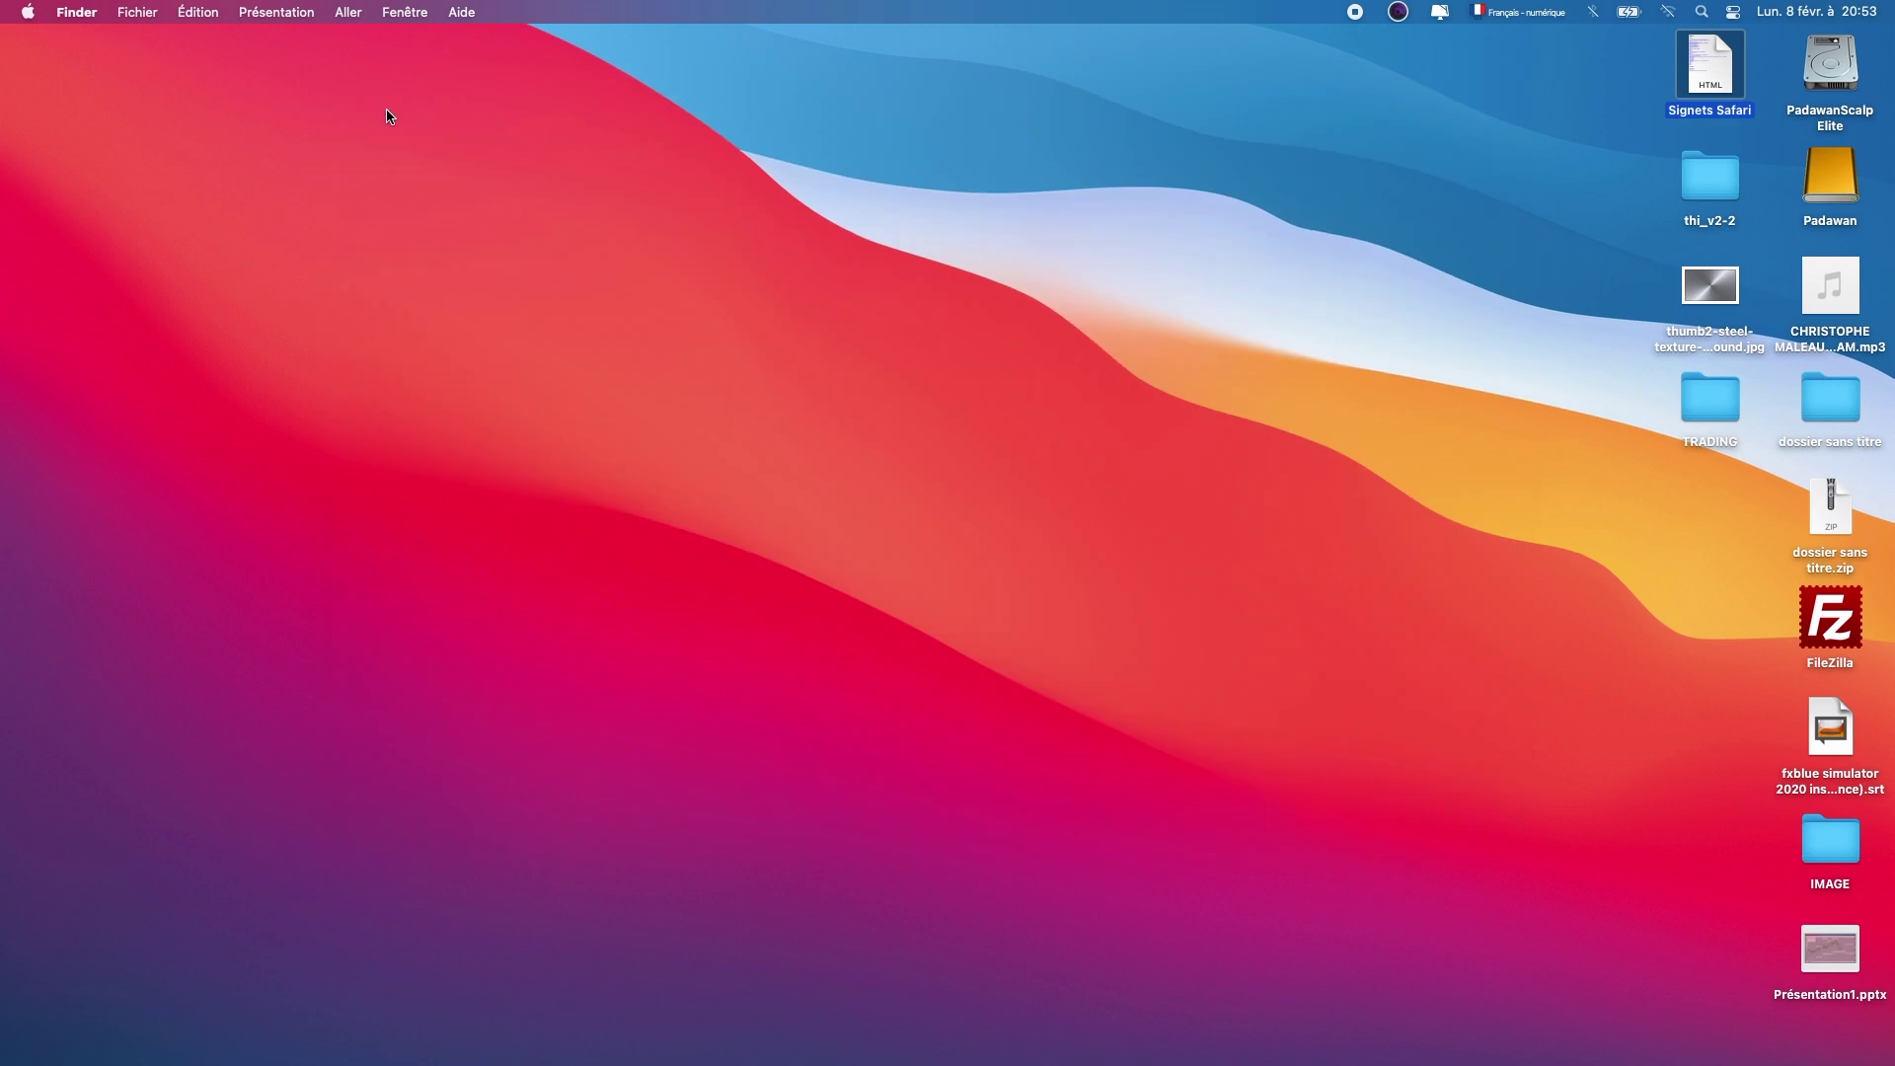
Reopen the Bibliothèque folder in Finder, inspect the contents of its Safari folder and close the window
left_click(347, 13)
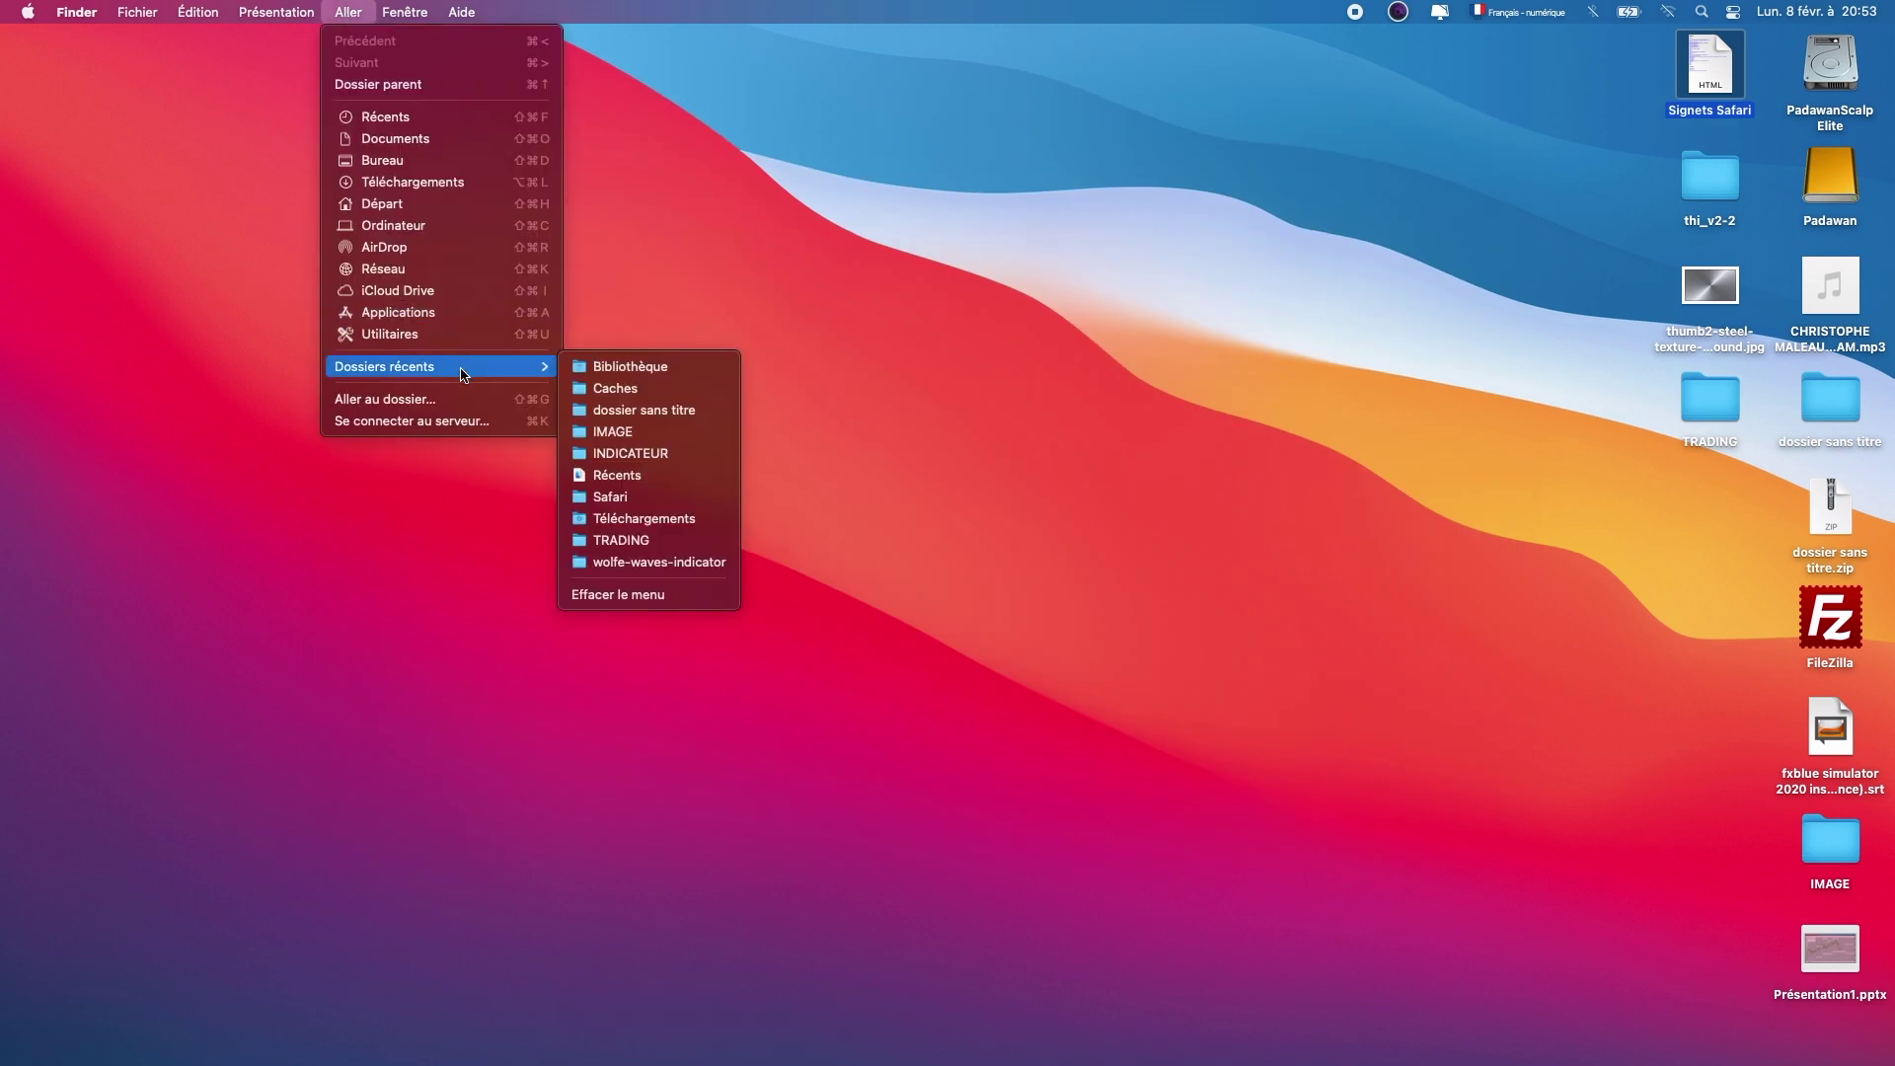
left_click(459, 400)
left_click(1083, 370)
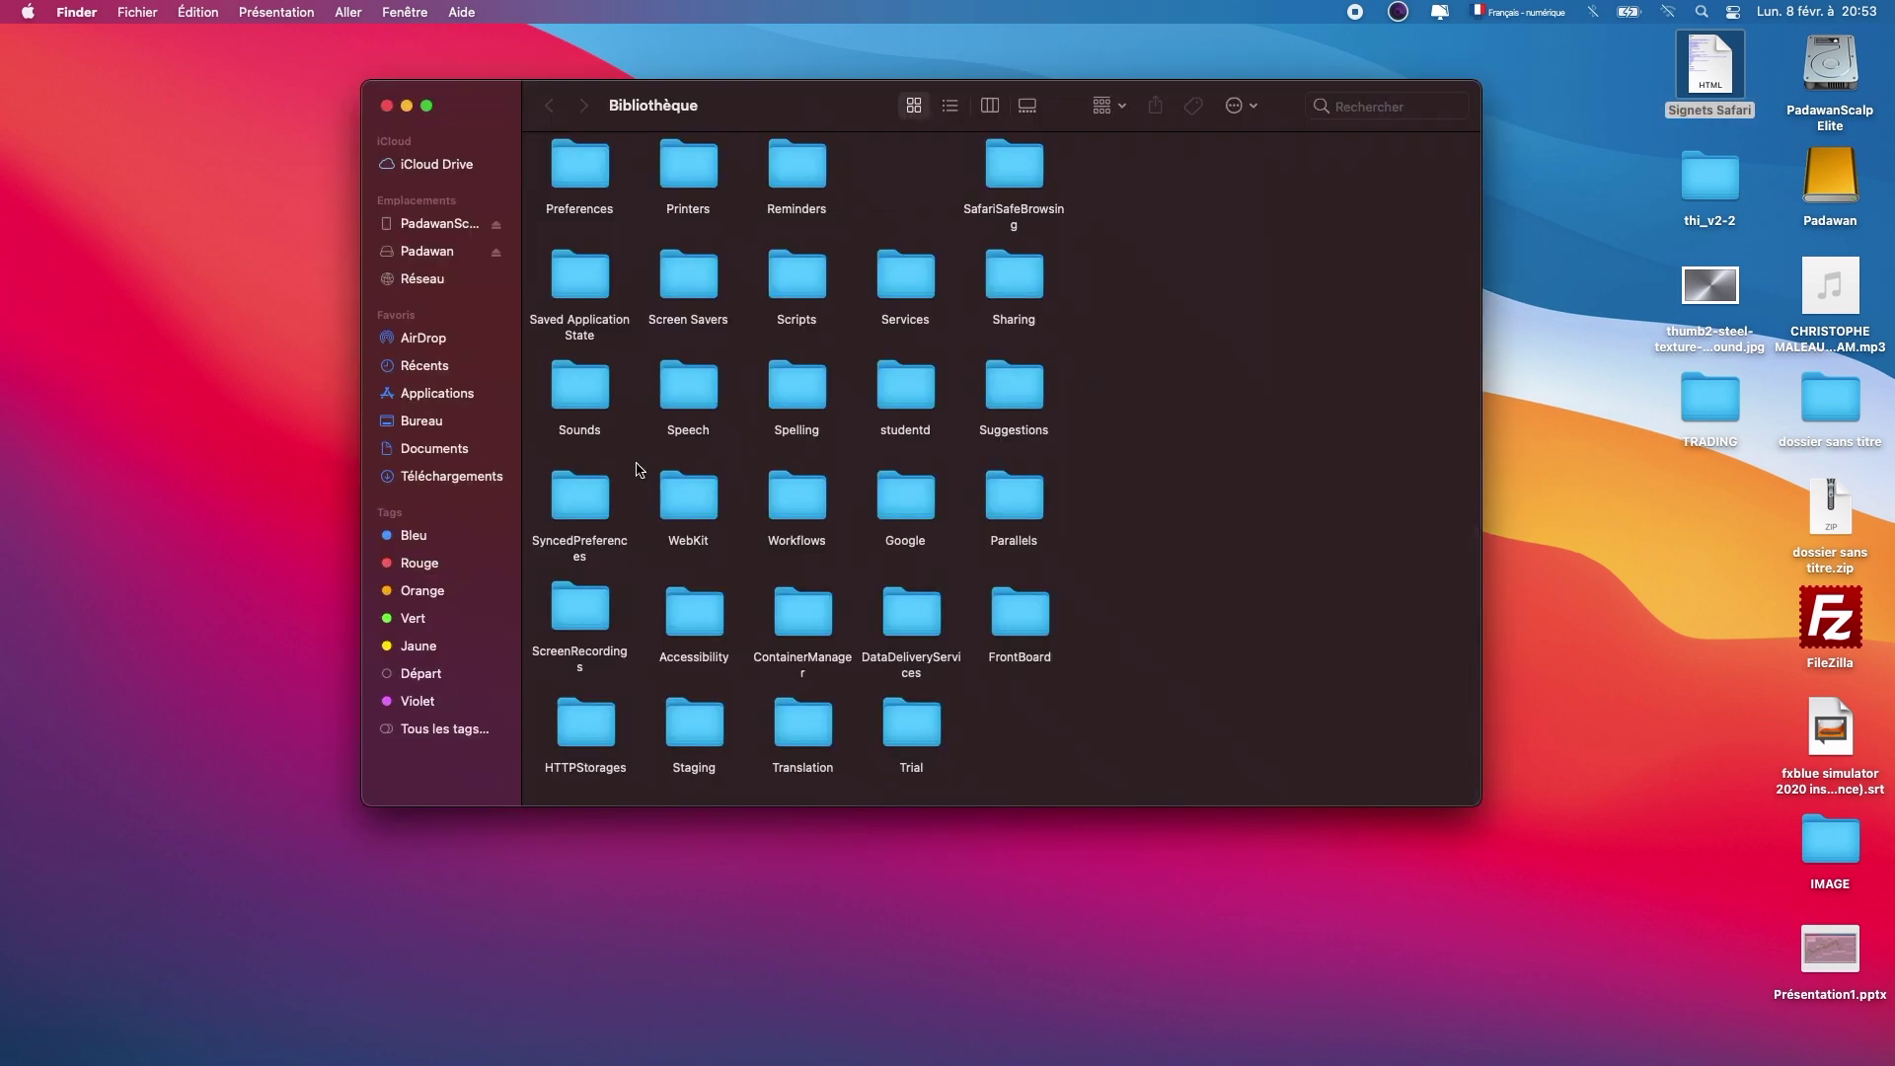
scroll(886, 629, "up", 15)
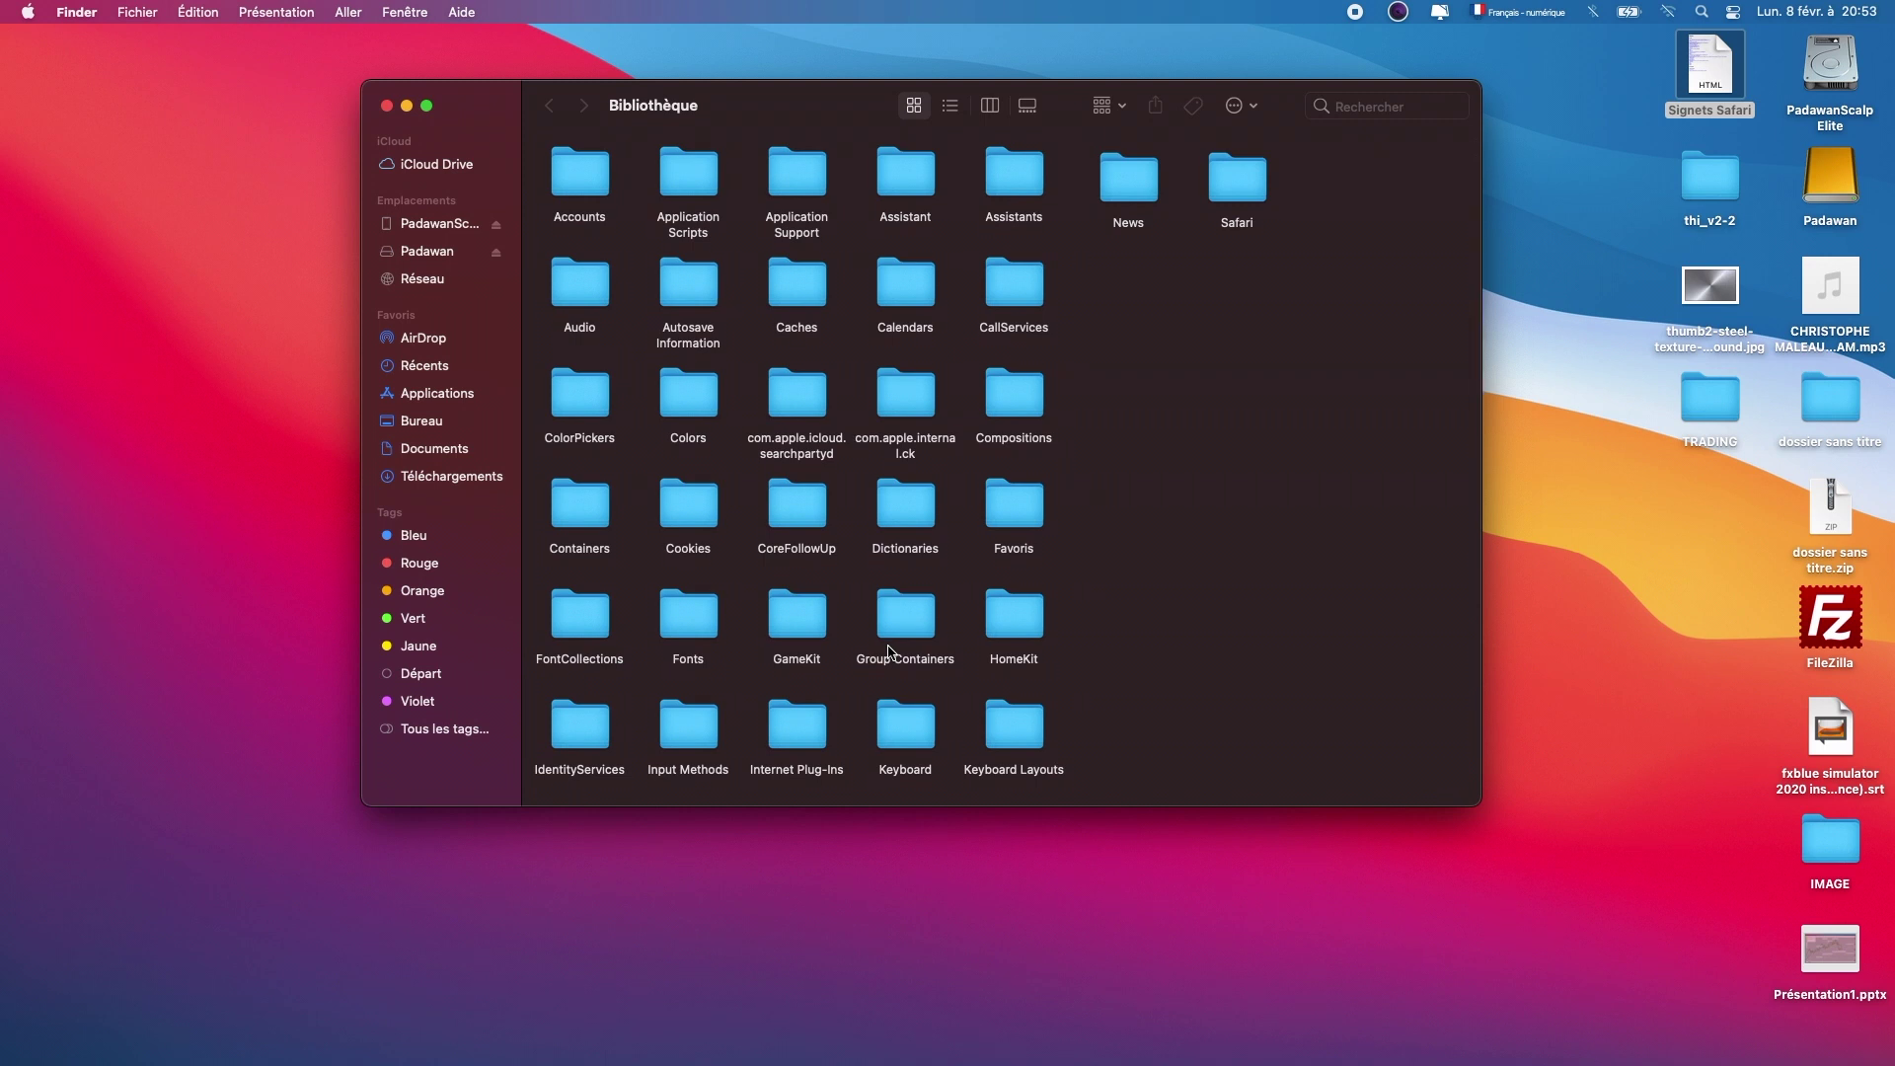
double_click(1244, 195)
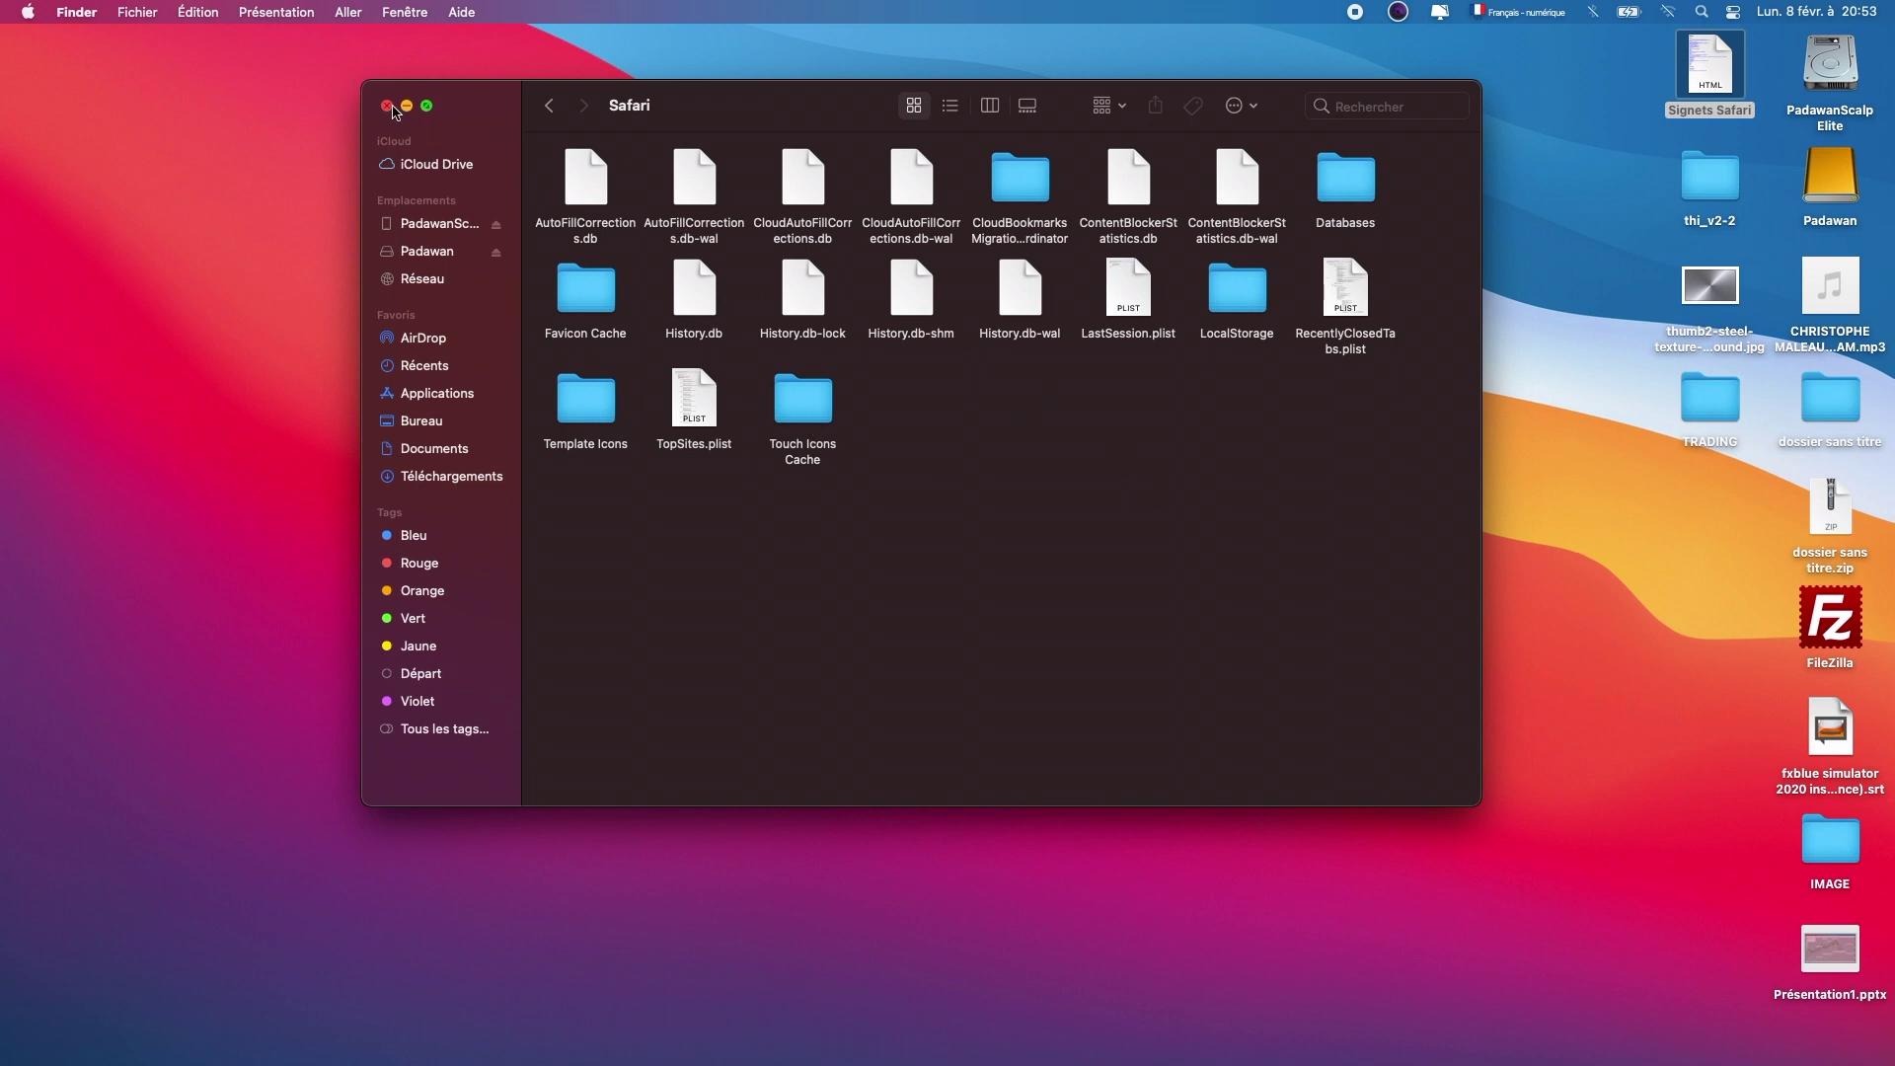
left_click(386, 106)
Switch to Safari and import the bookmarks from the Signets Safari HTML file on the desktop
mouse_move(671, 1063)
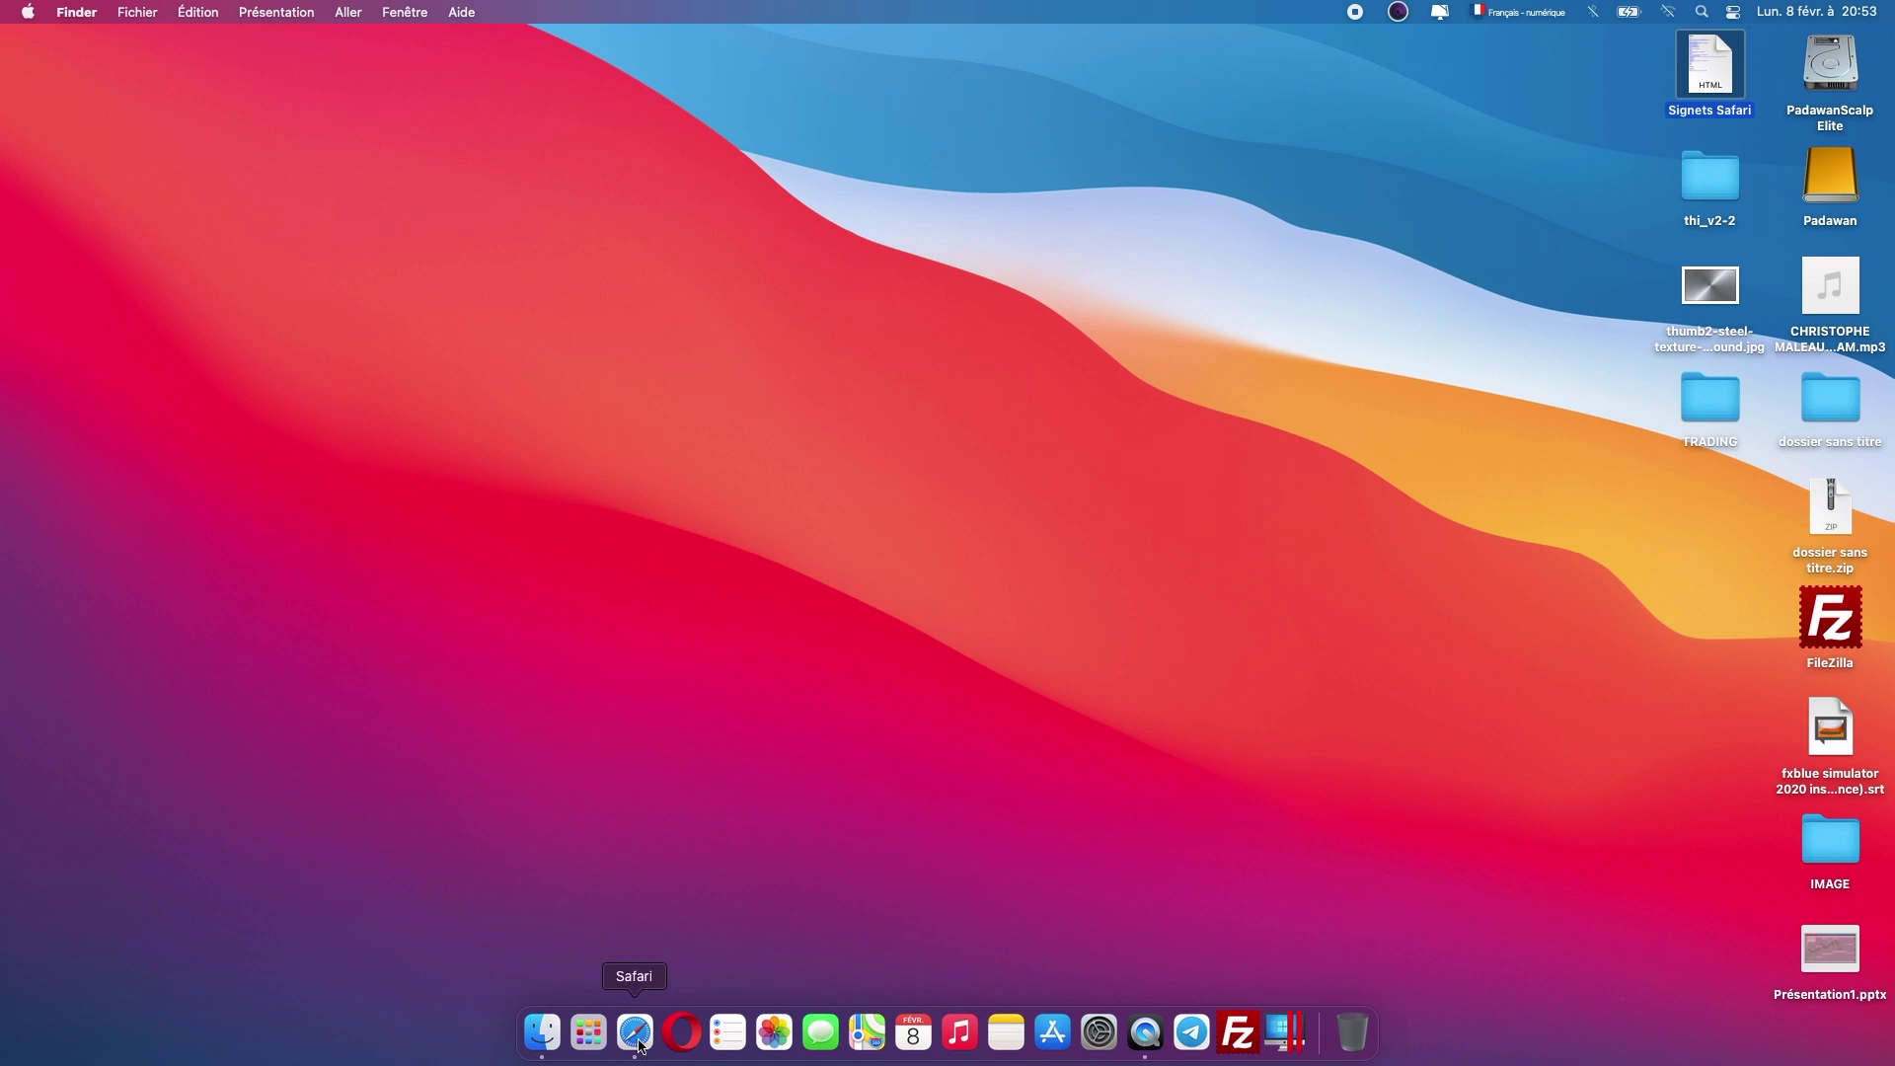
left_click(635, 1034)
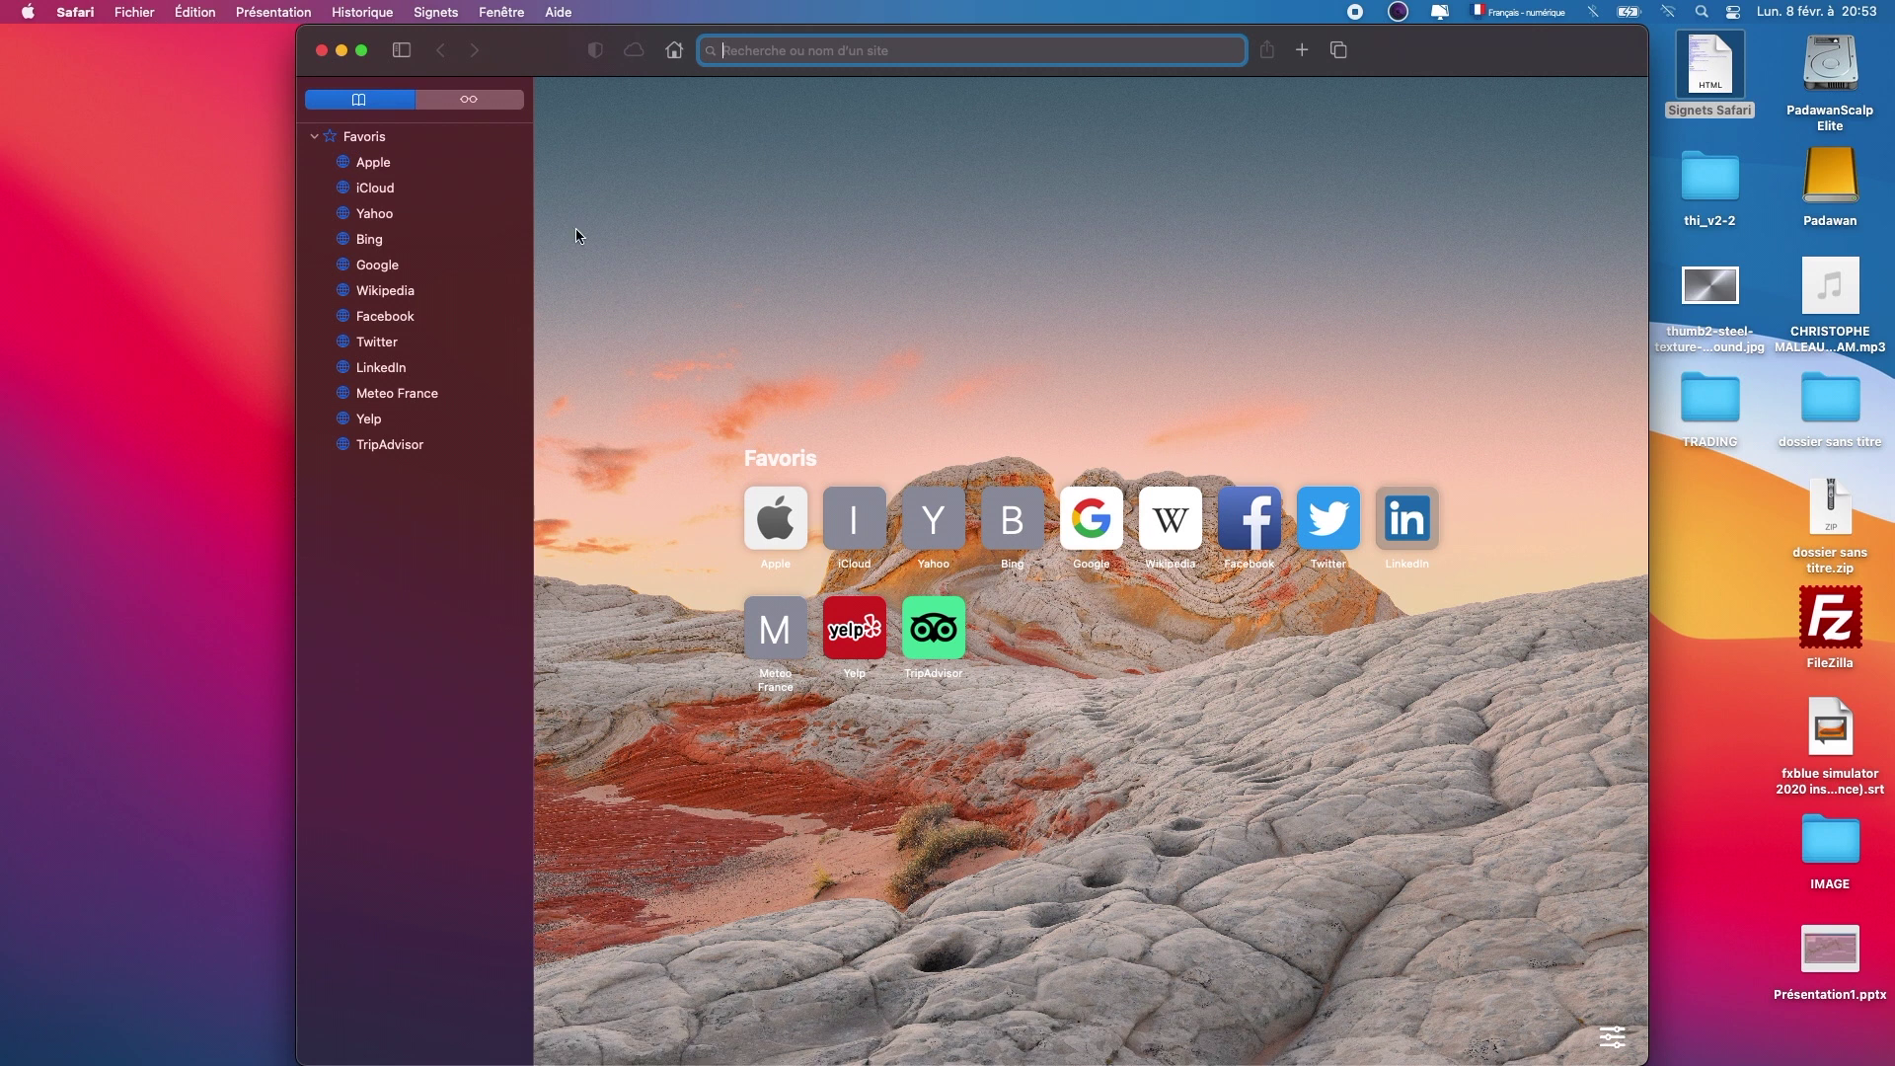
left_click(135, 16)
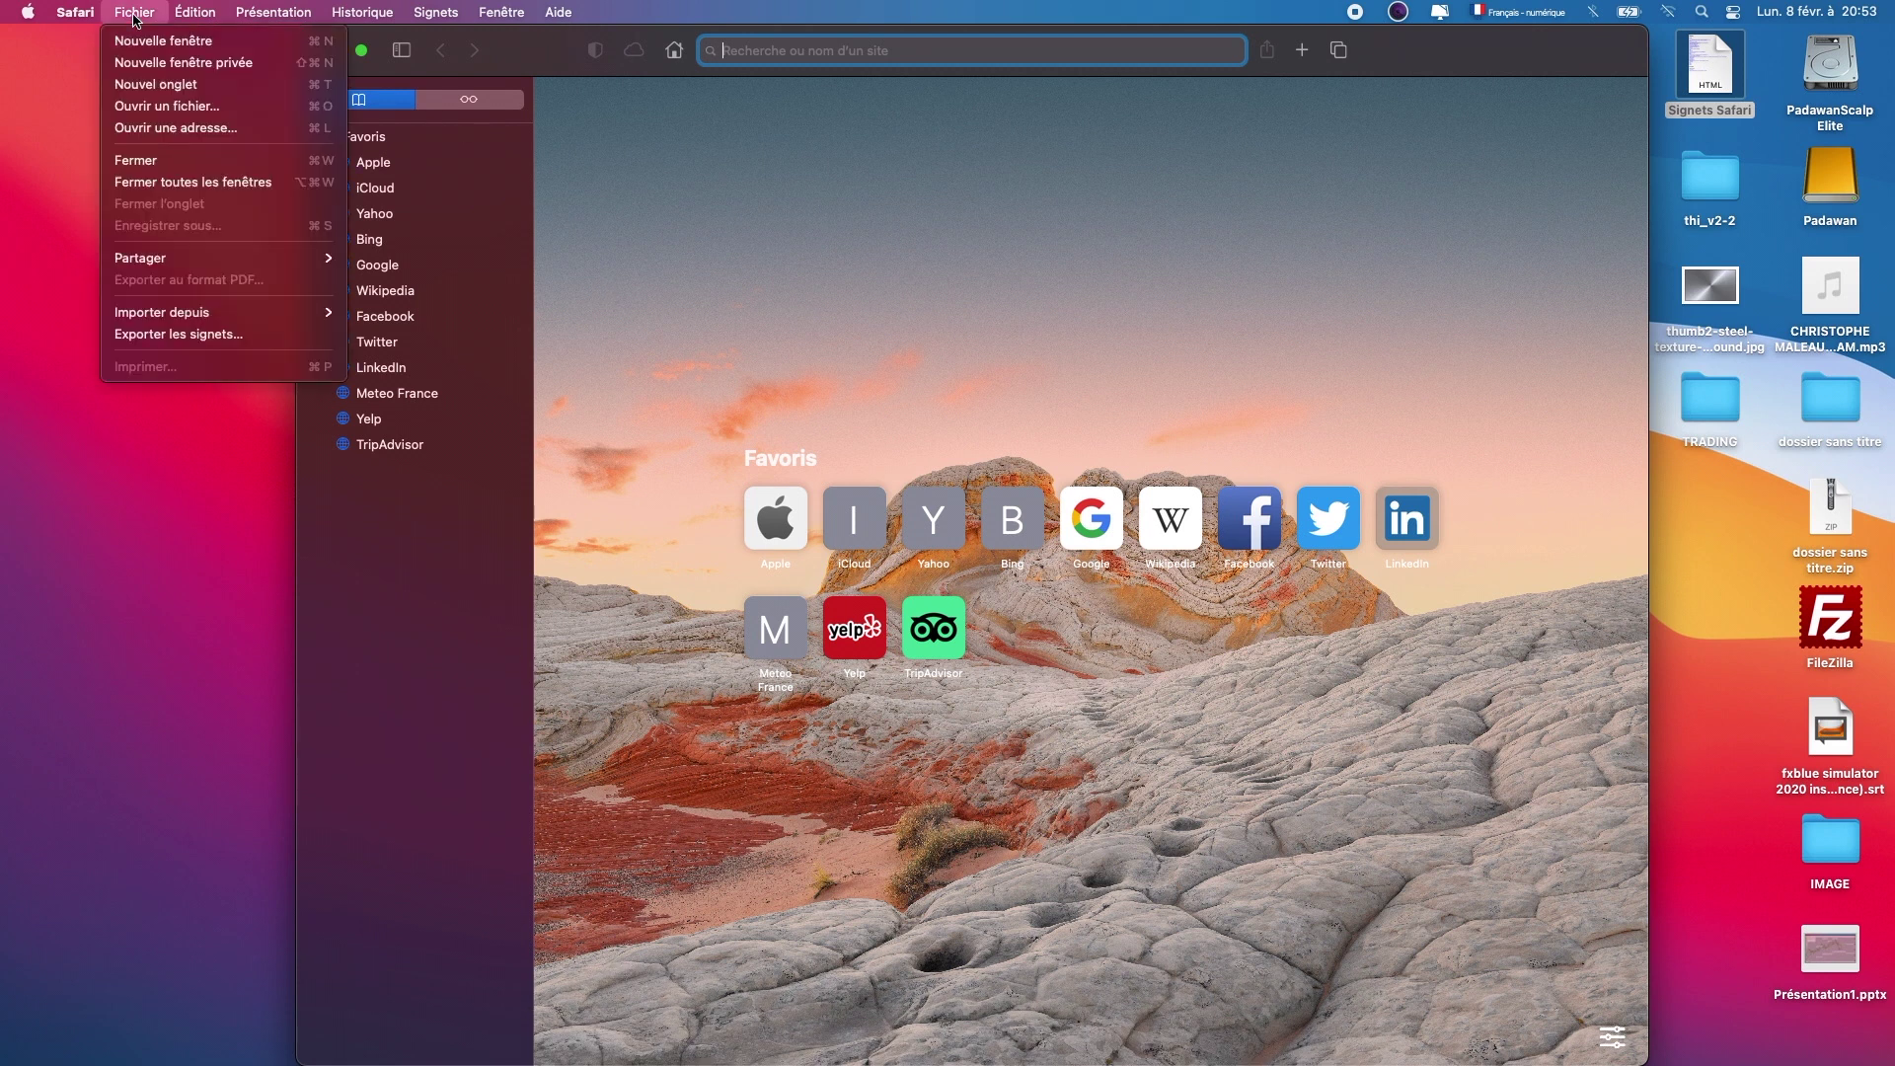
mouse_move(187, 312)
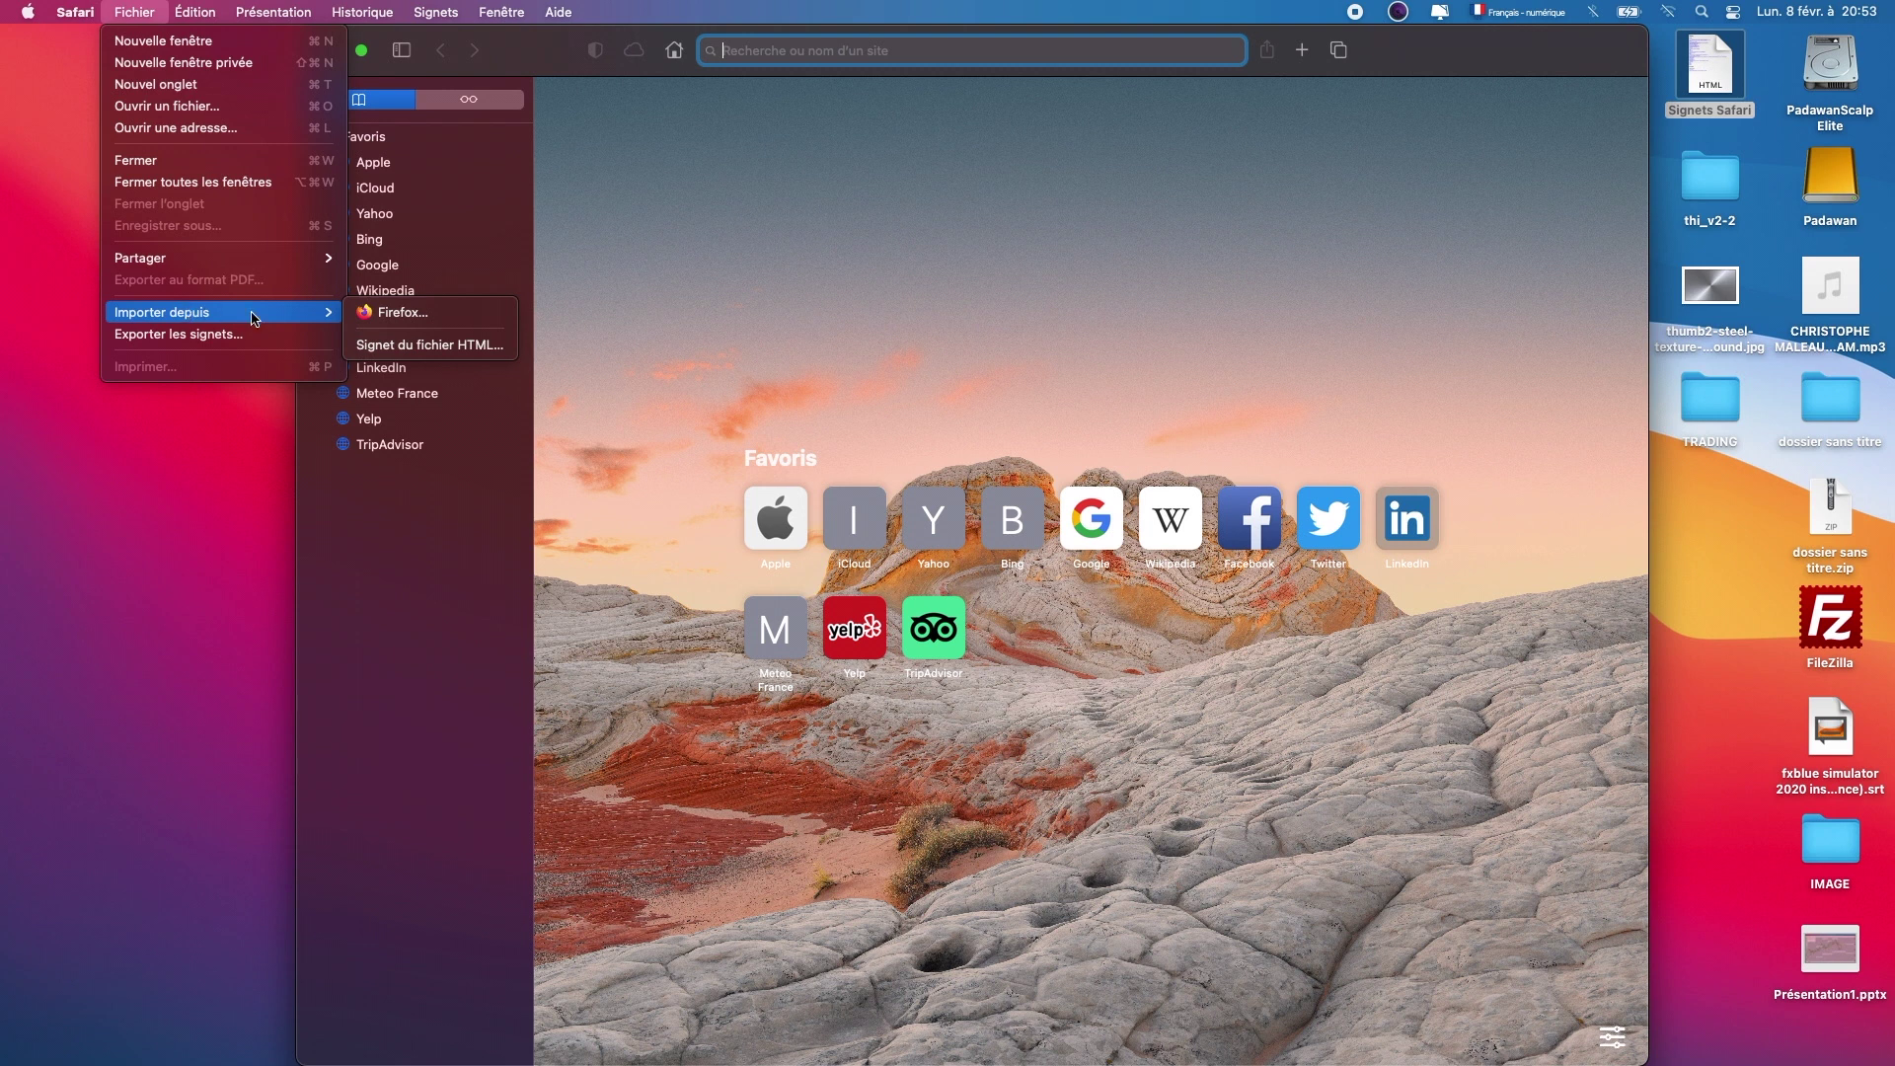
left_click(440, 345)
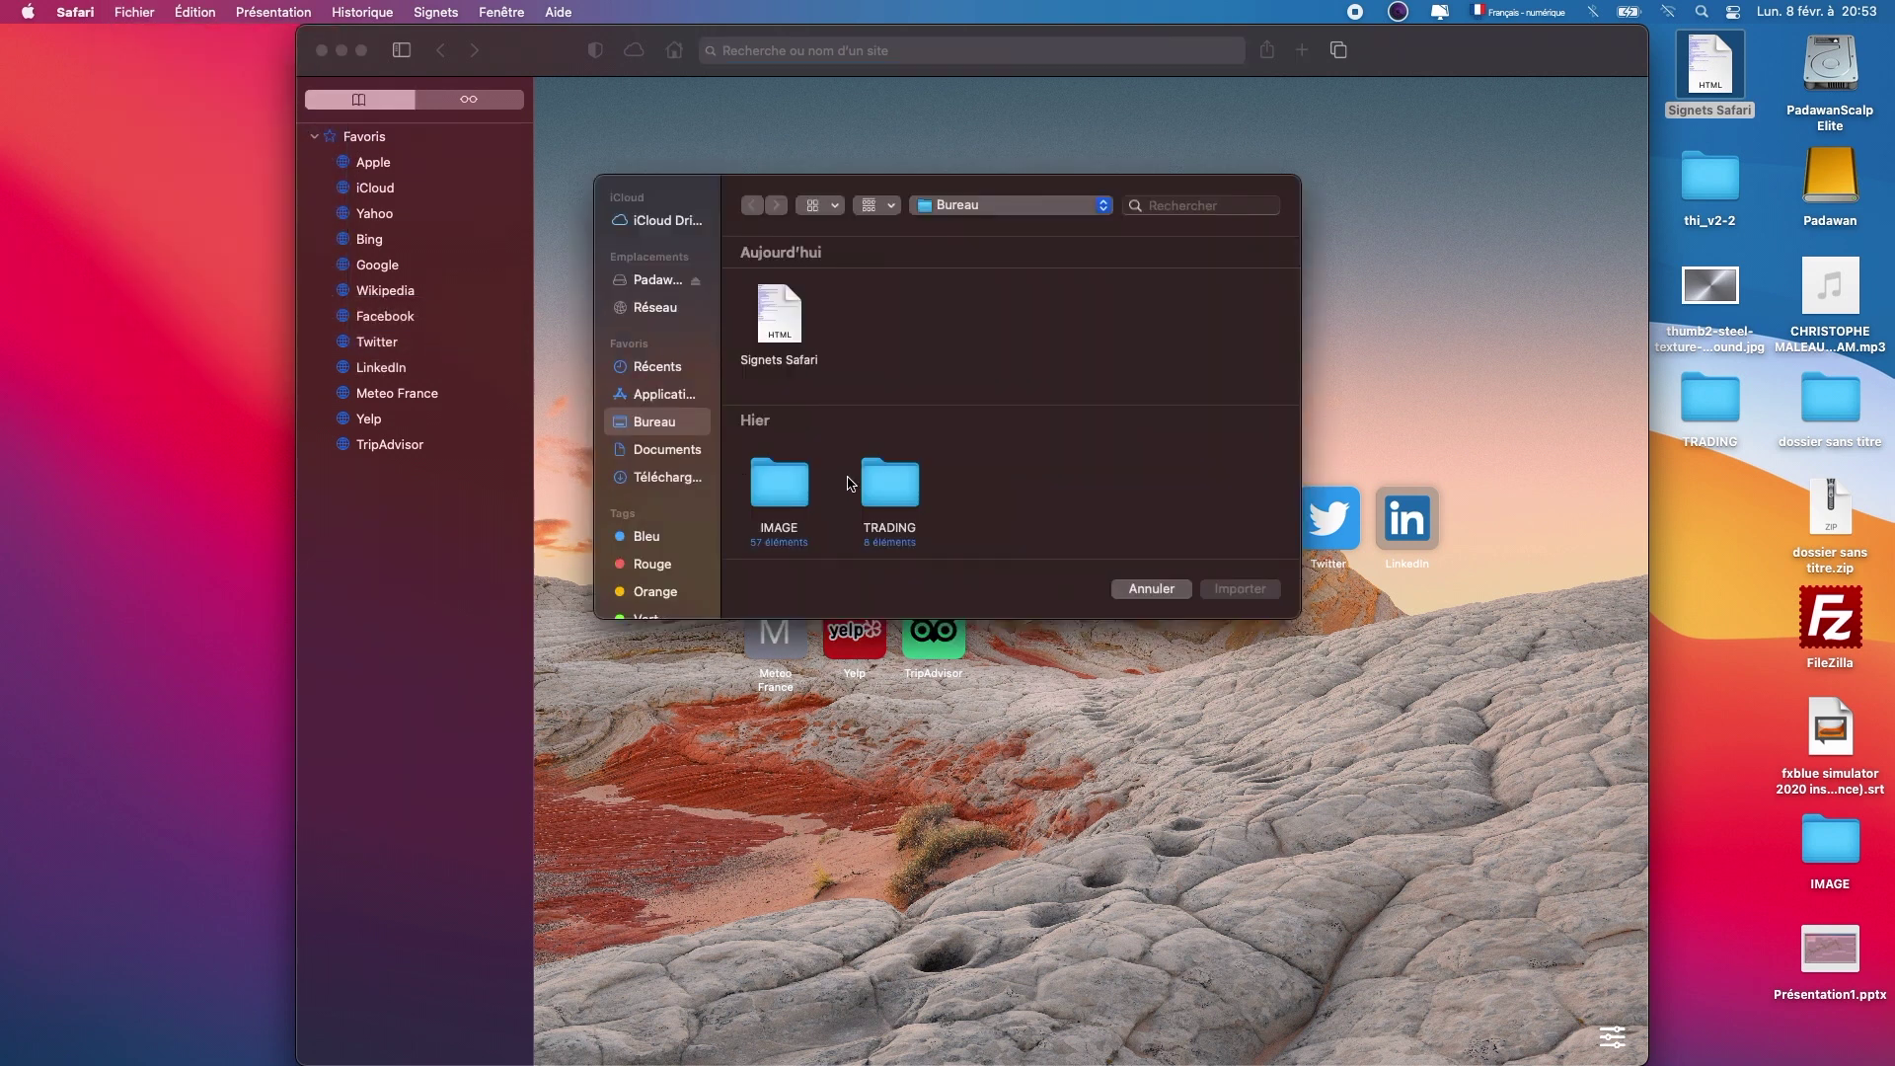
left_click(786, 314)
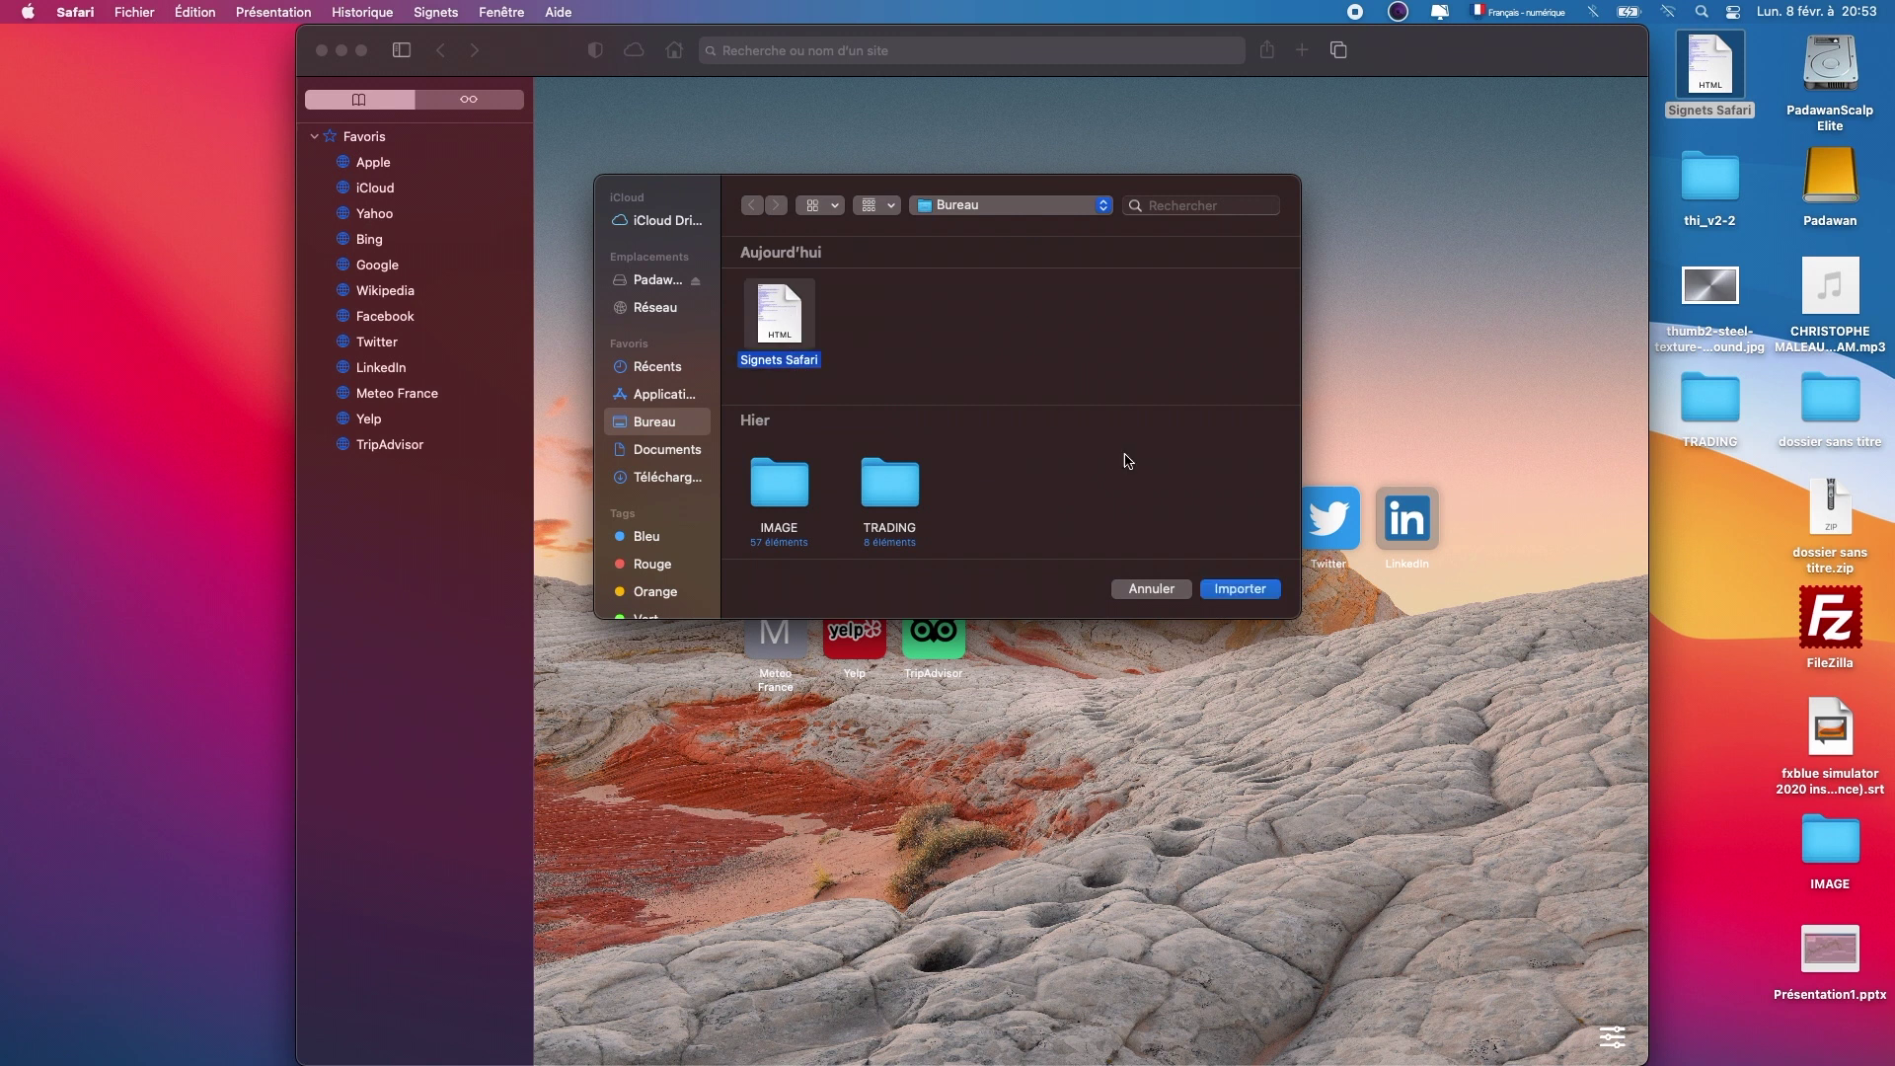
left_click(1242, 588)
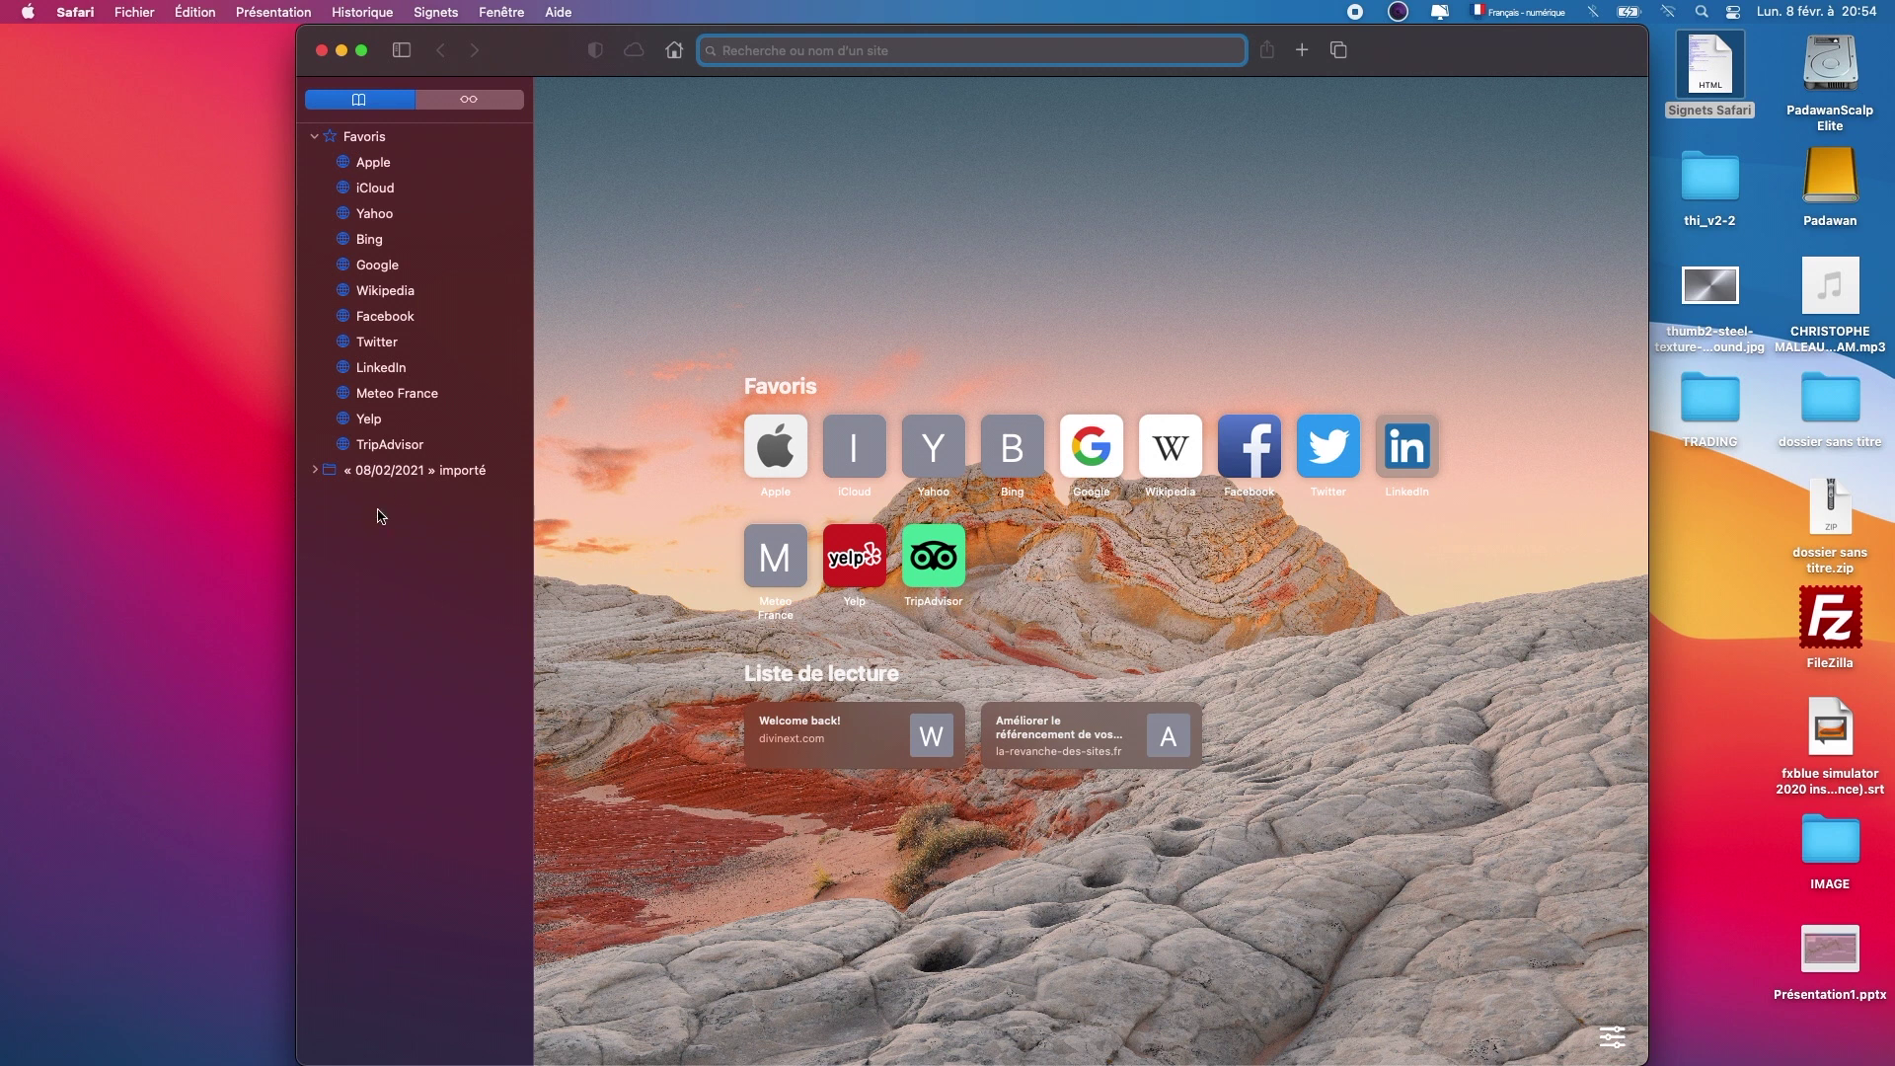
Review the Favoris inside the « 08/02/2021 » importé folder, test the imported Facebook bookmark and return to the start page
left_click(315, 471)
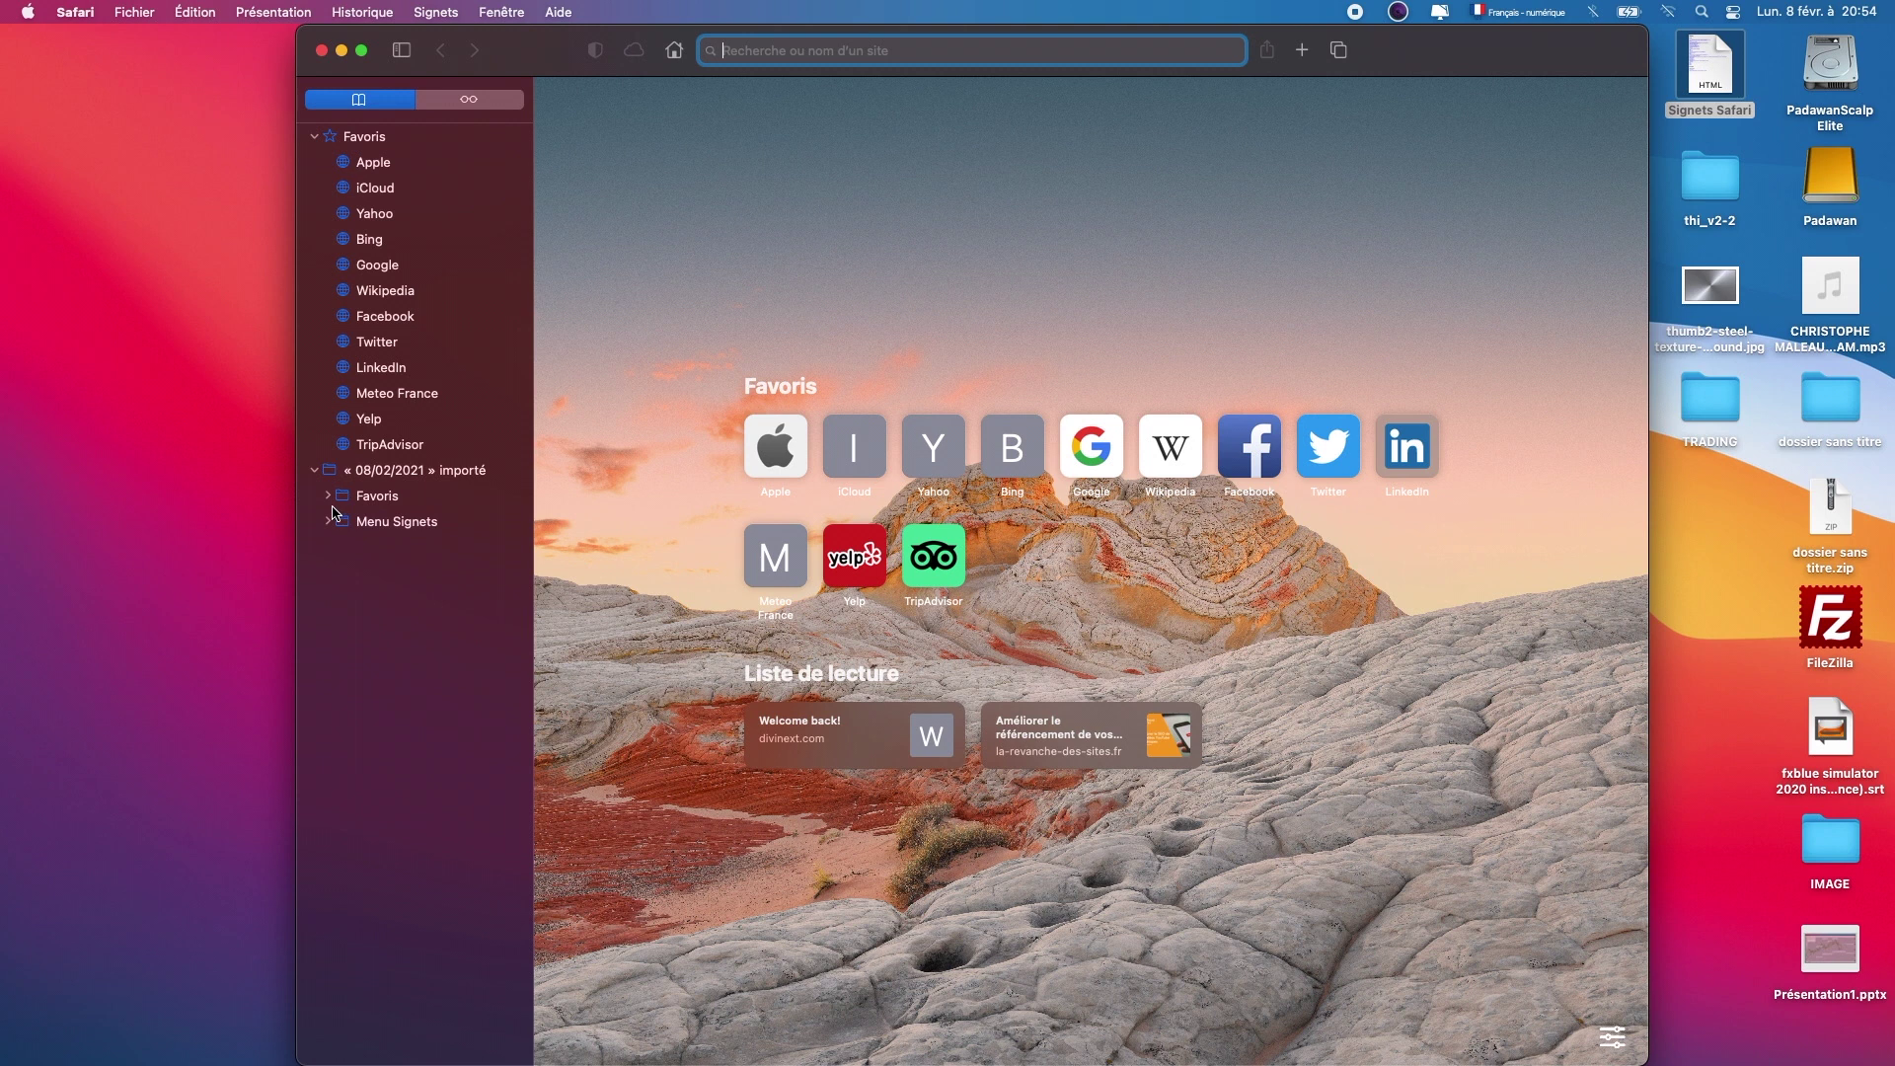
left_click(331, 498)
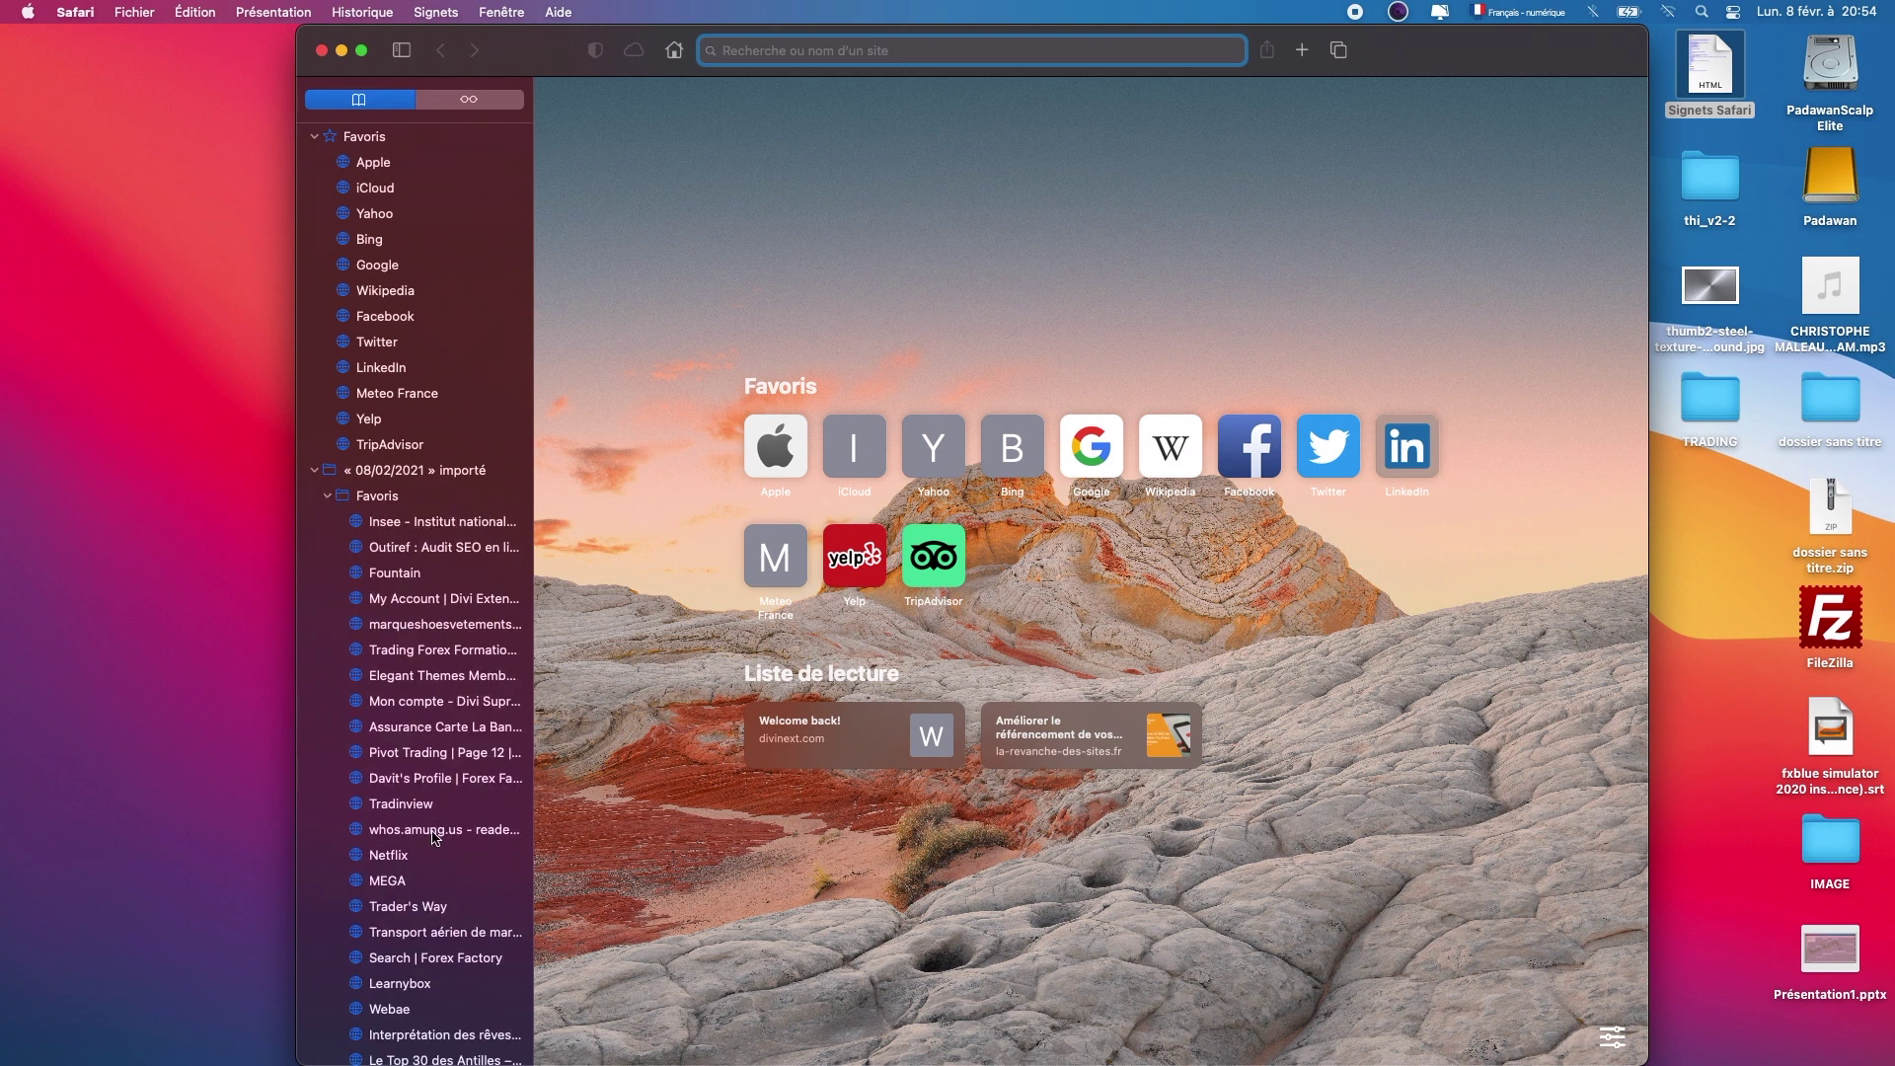
scroll(434, 837, "down", 5)
scroll(434, 837, "up", 3)
scroll(375, 948, "down", 3)
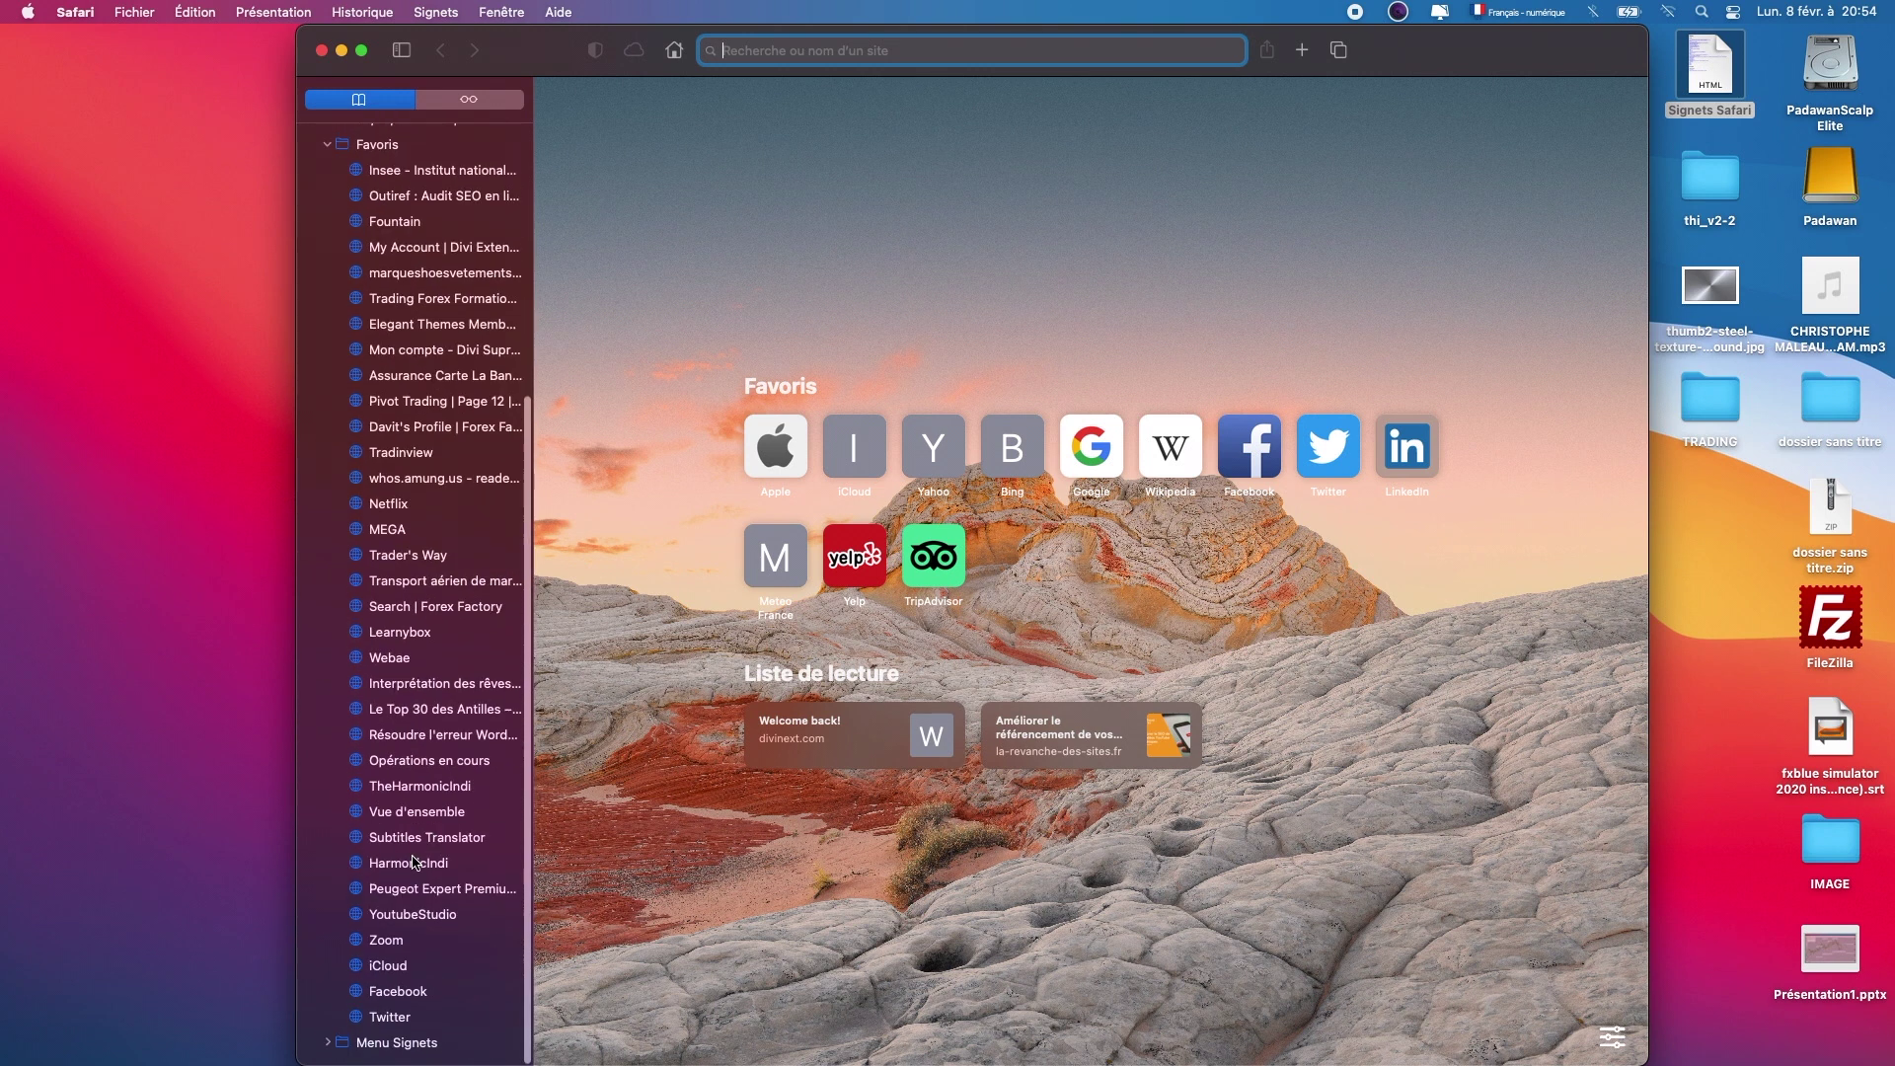
left_click(328, 1044)
left_click(394, 993)
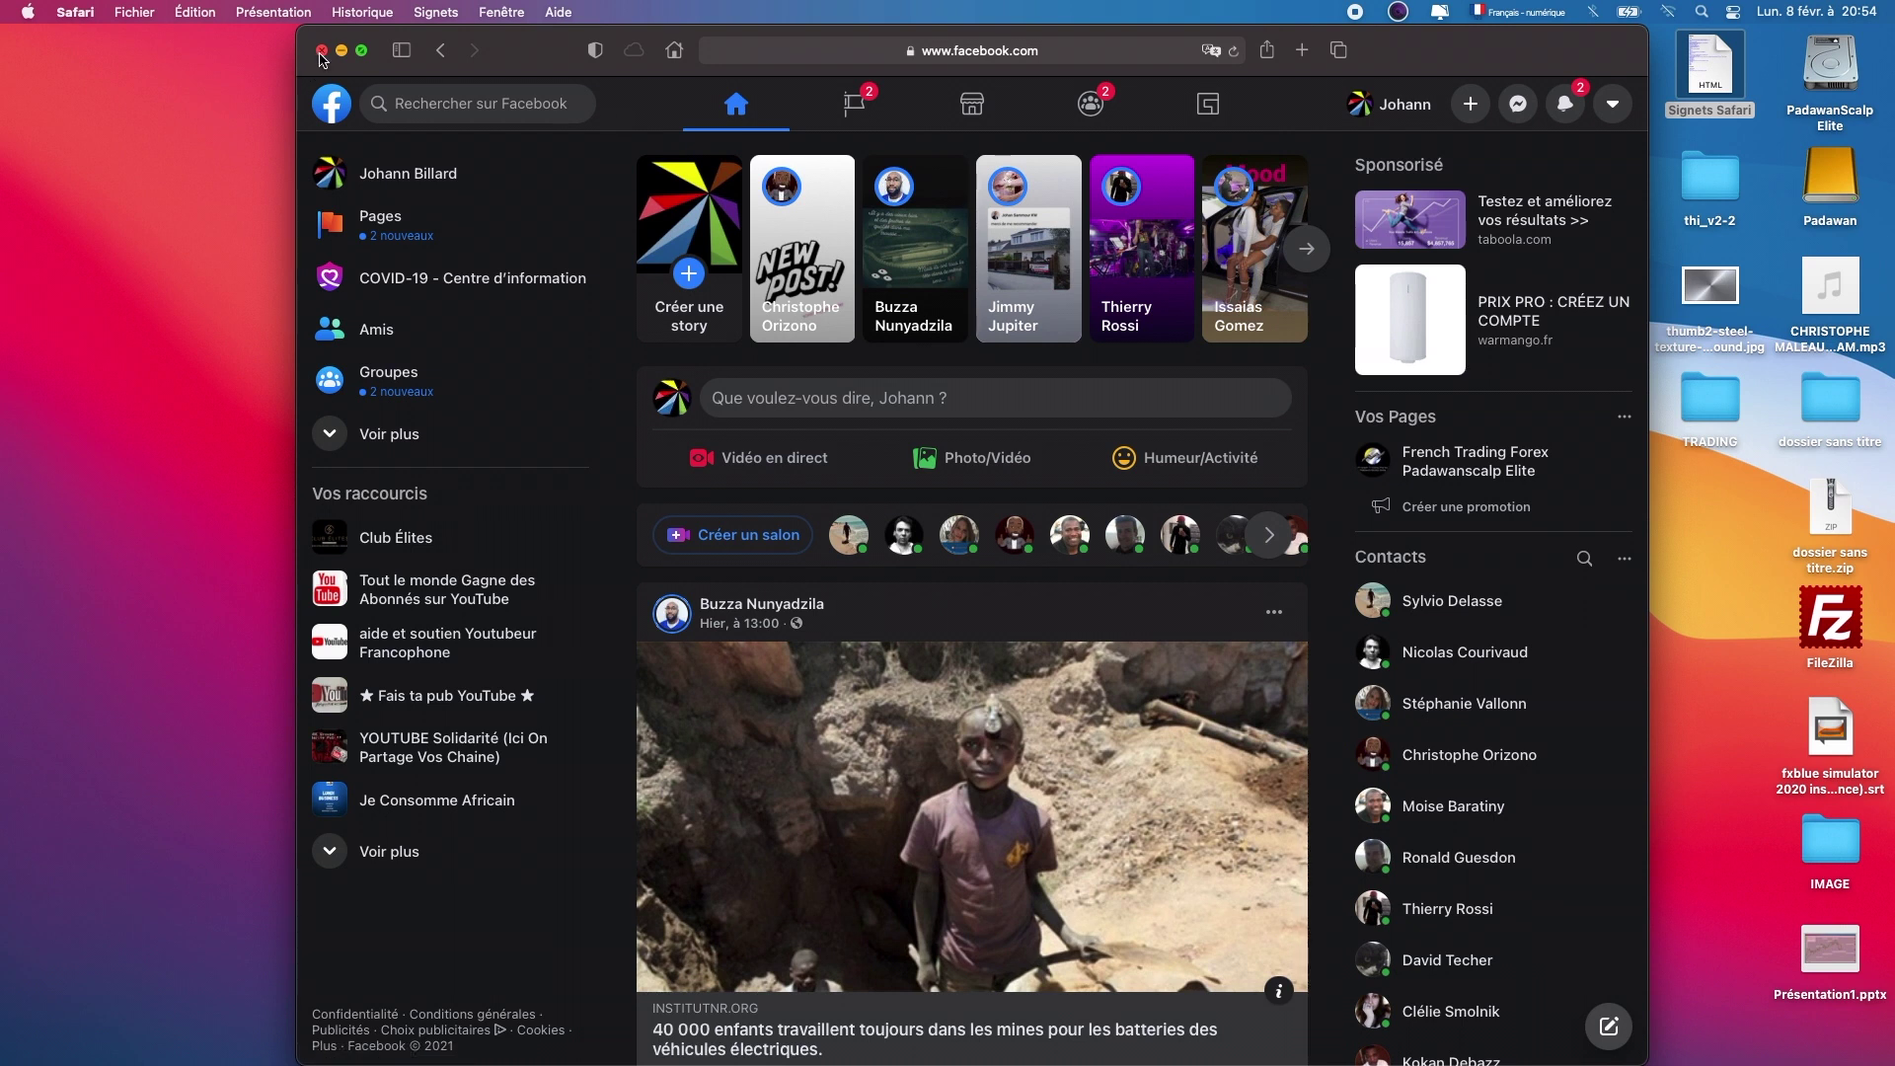
left_click(434, 51)
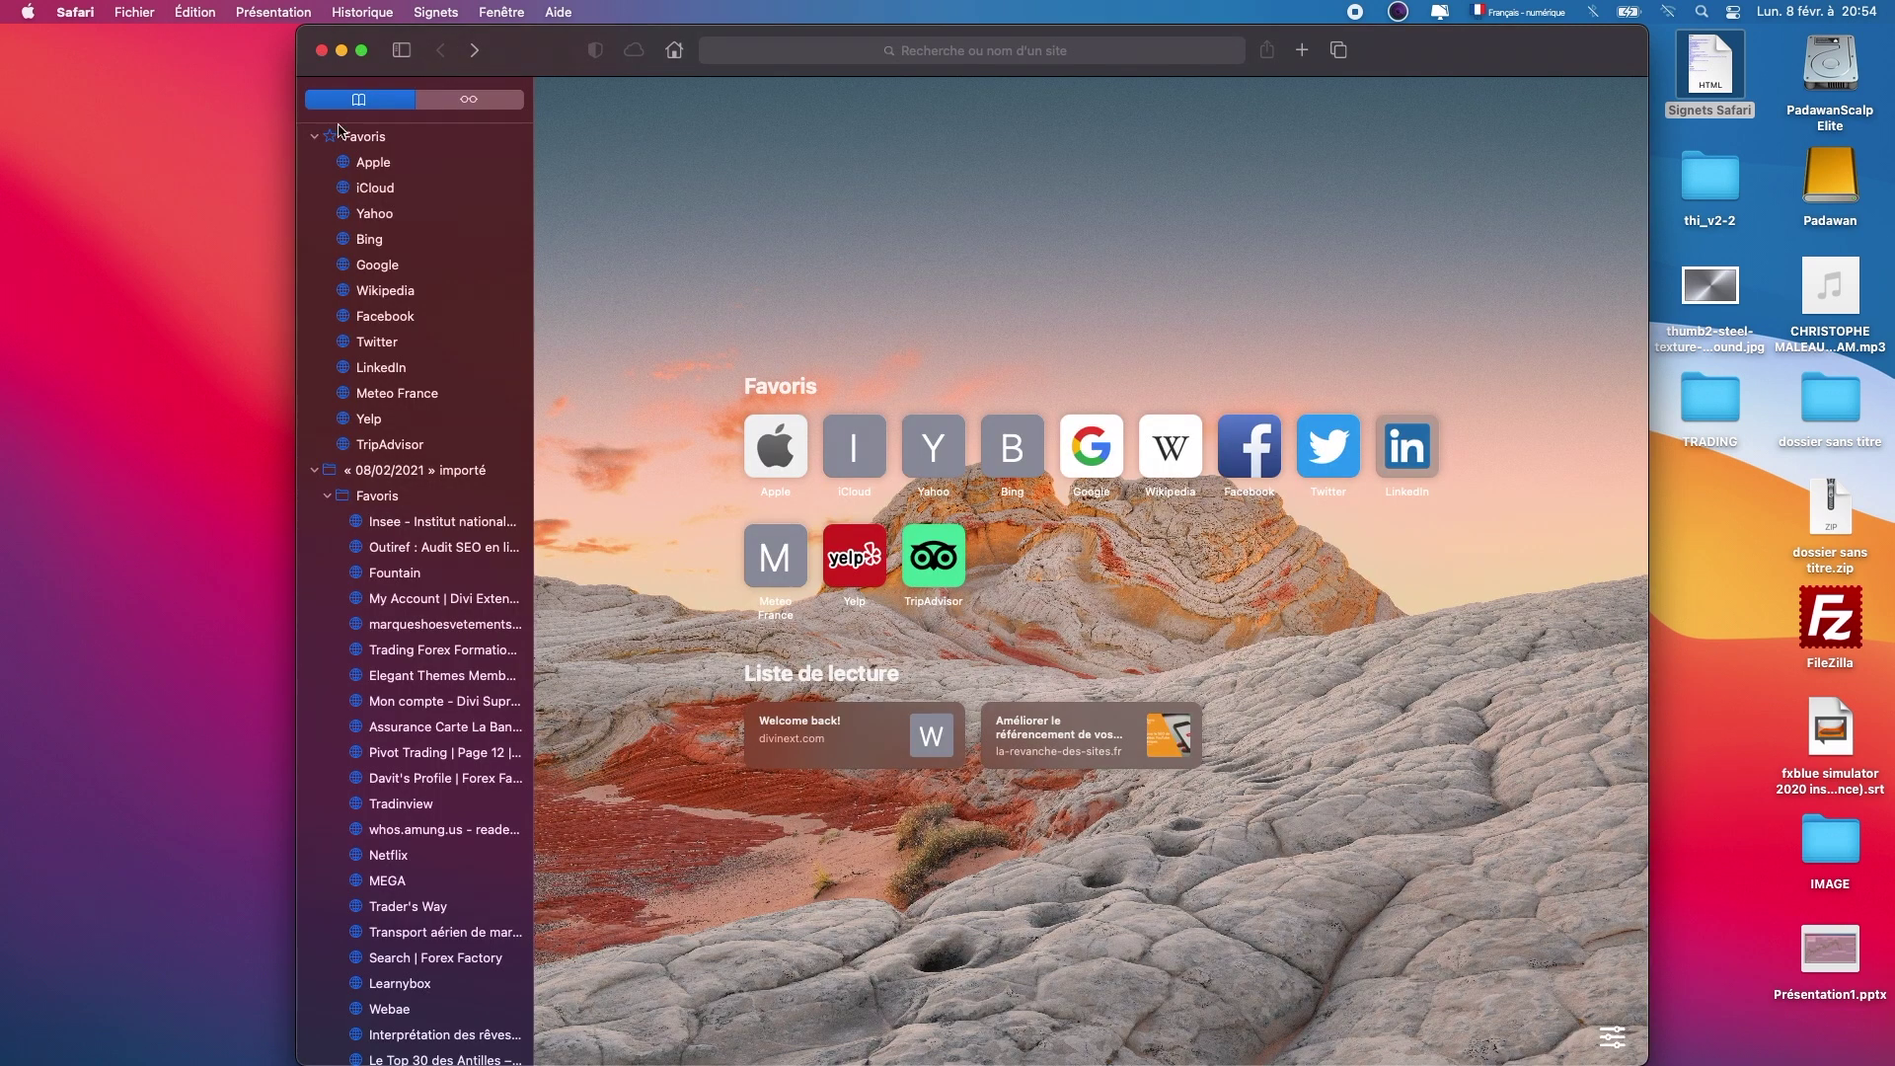
Collapse the « 08/02/2021 » importé folder with its subfolder and the main Favoris folder in the sidebar
left_click(327, 496)
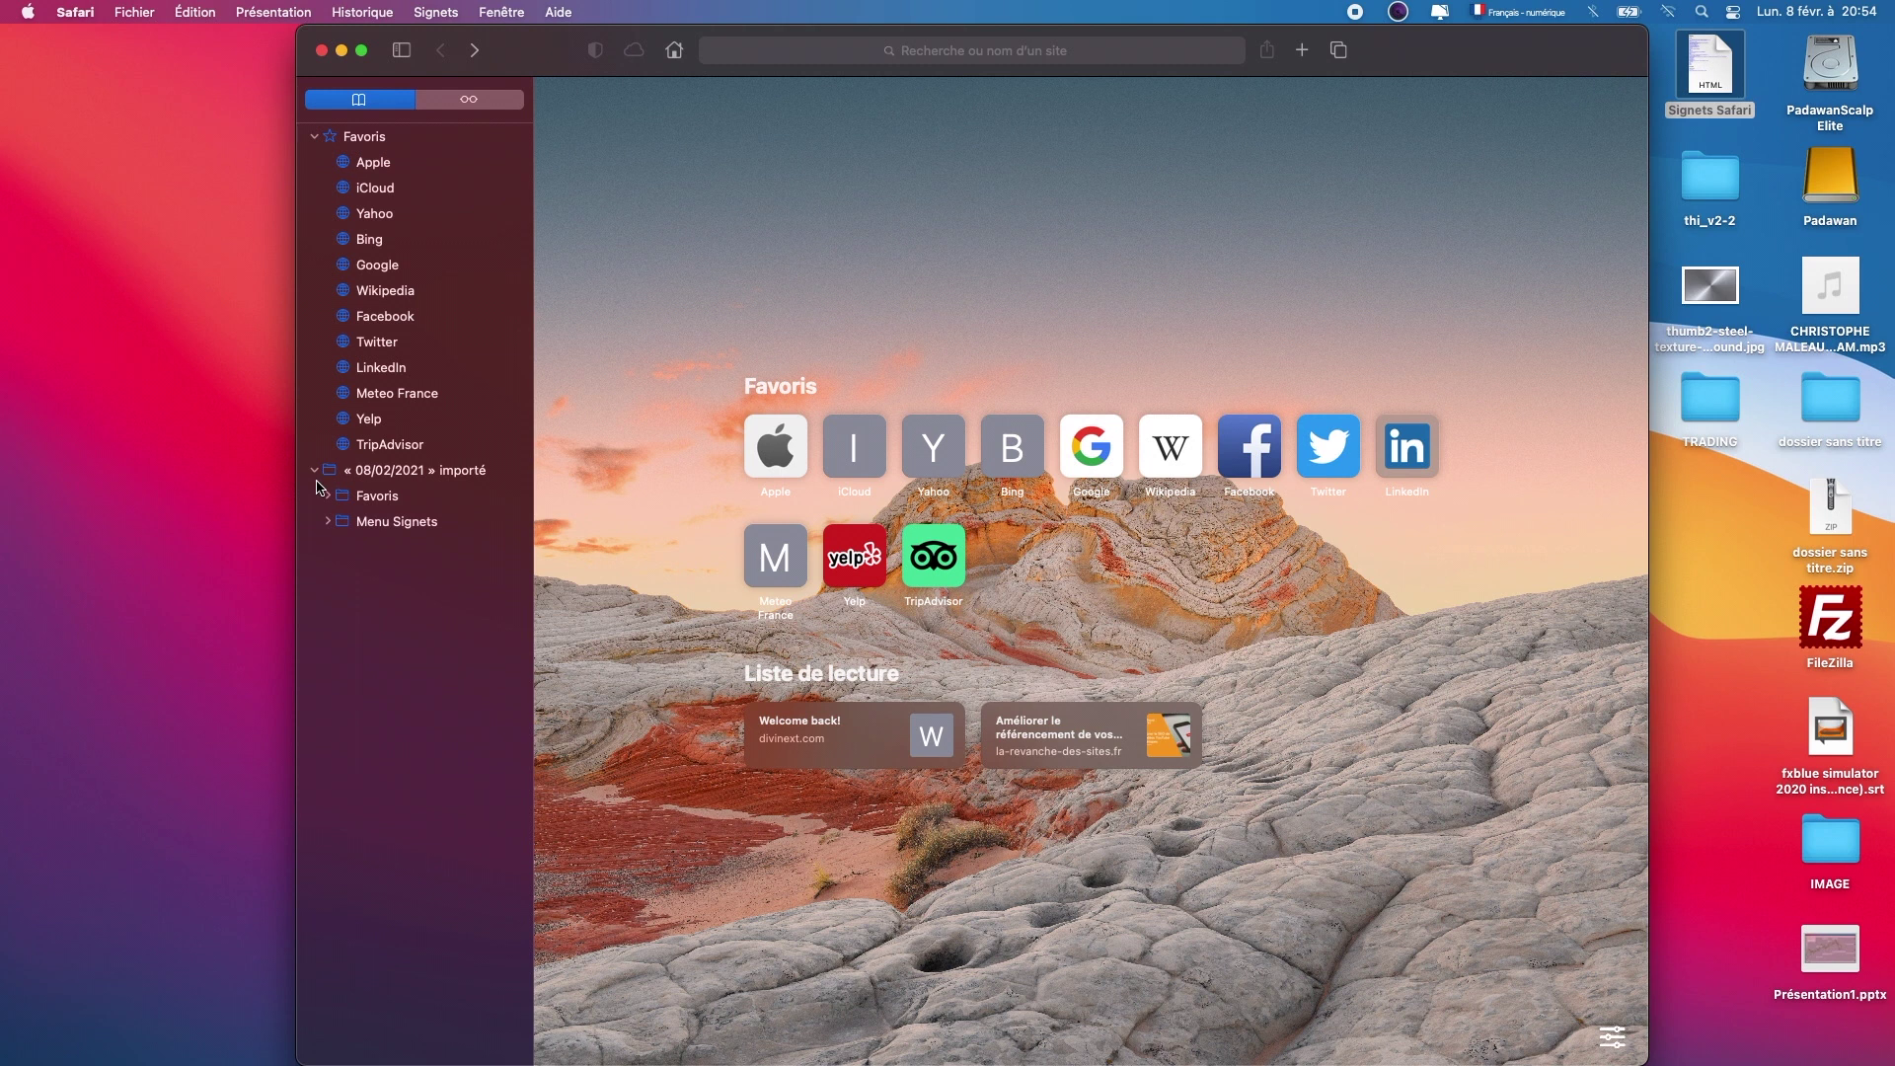
left_click(313, 471)
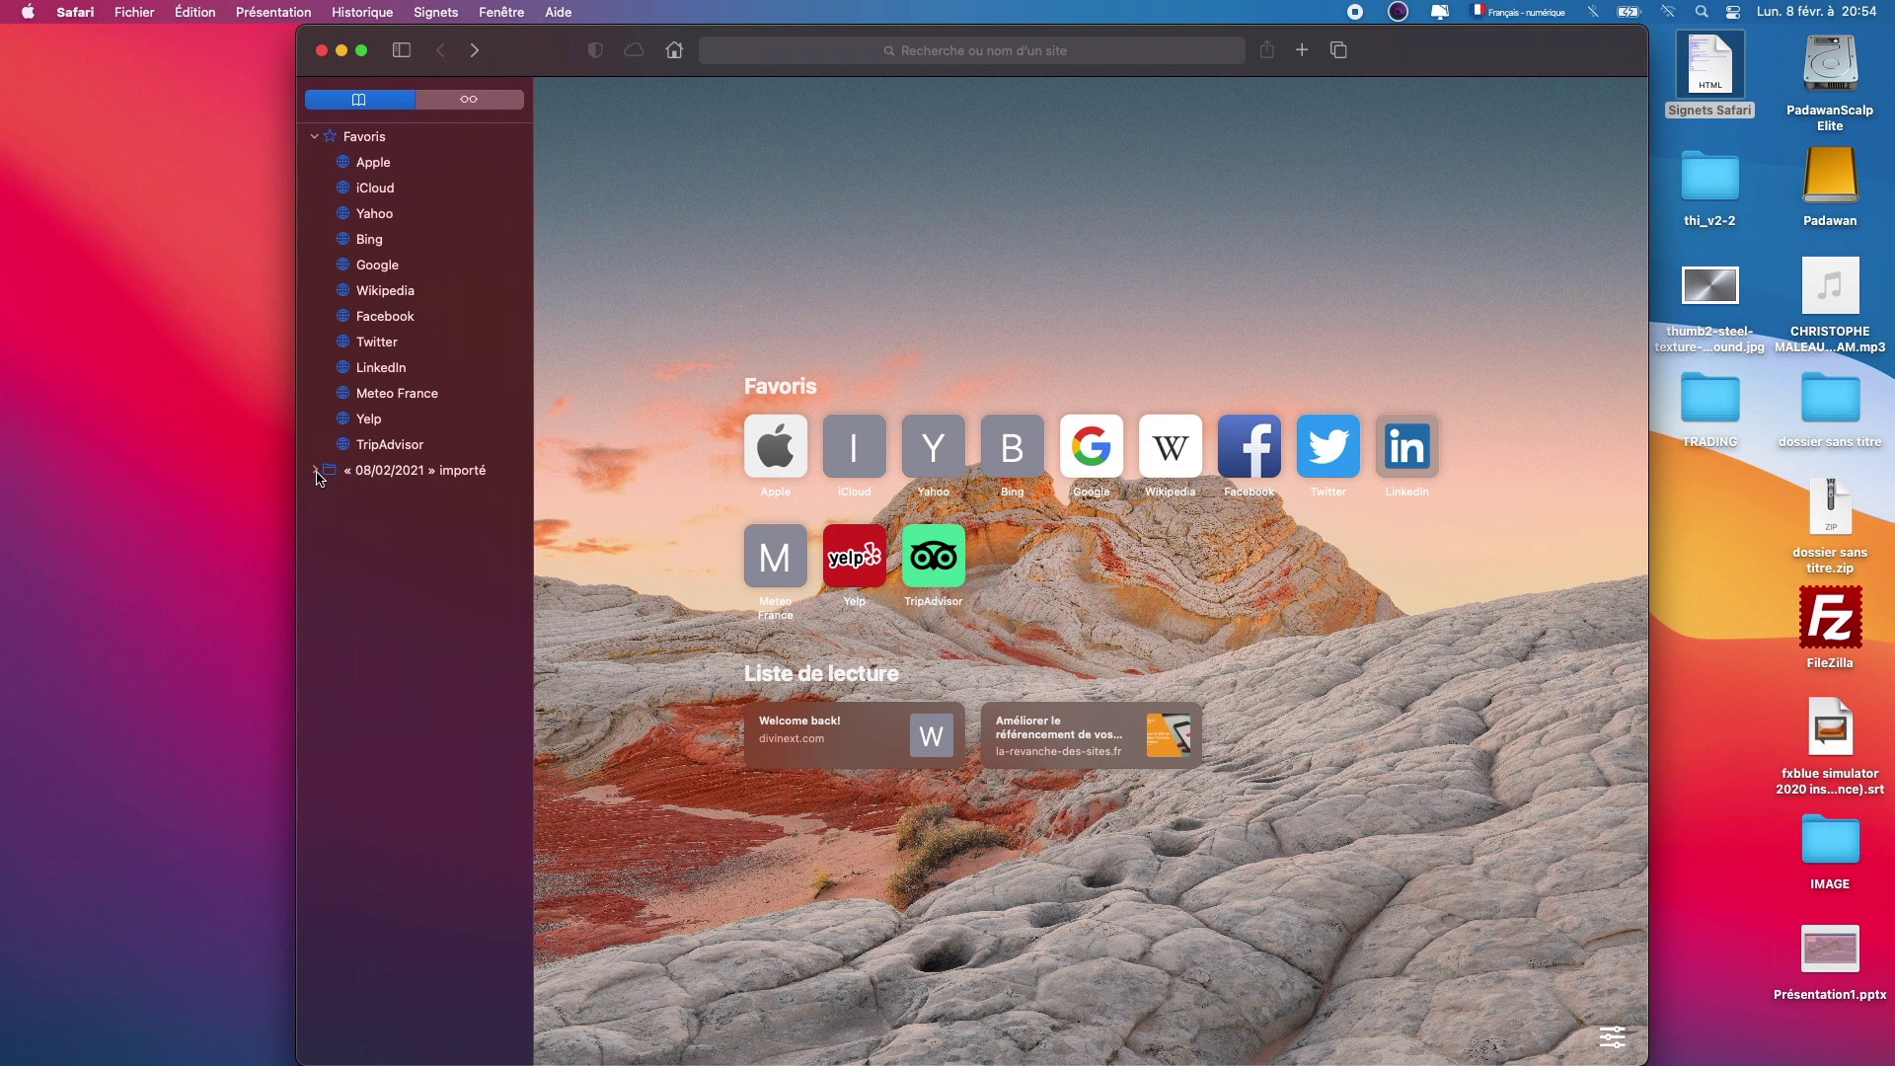
left_click(314, 138)
Unlock the saved passwords in Safari's preferences with the account password and look through the list
left_click(74, 12)
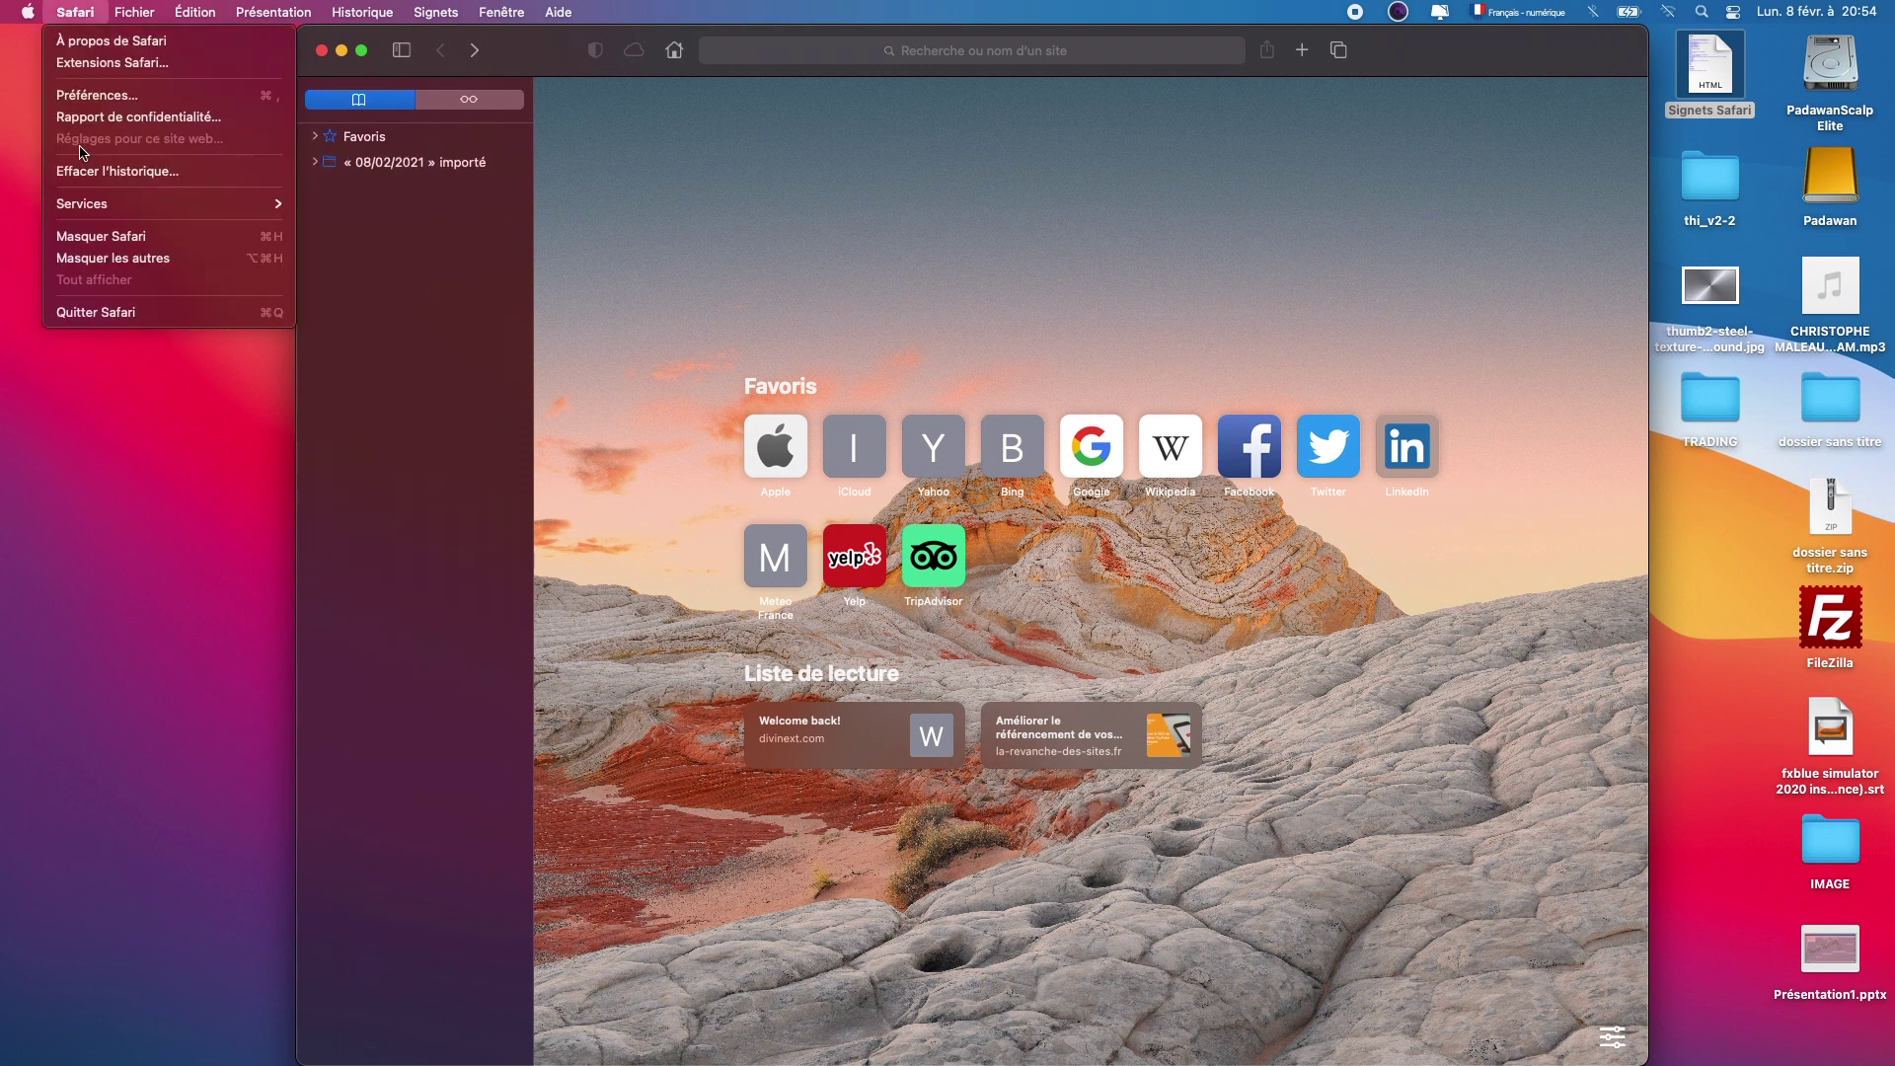
left_click(109, 97)
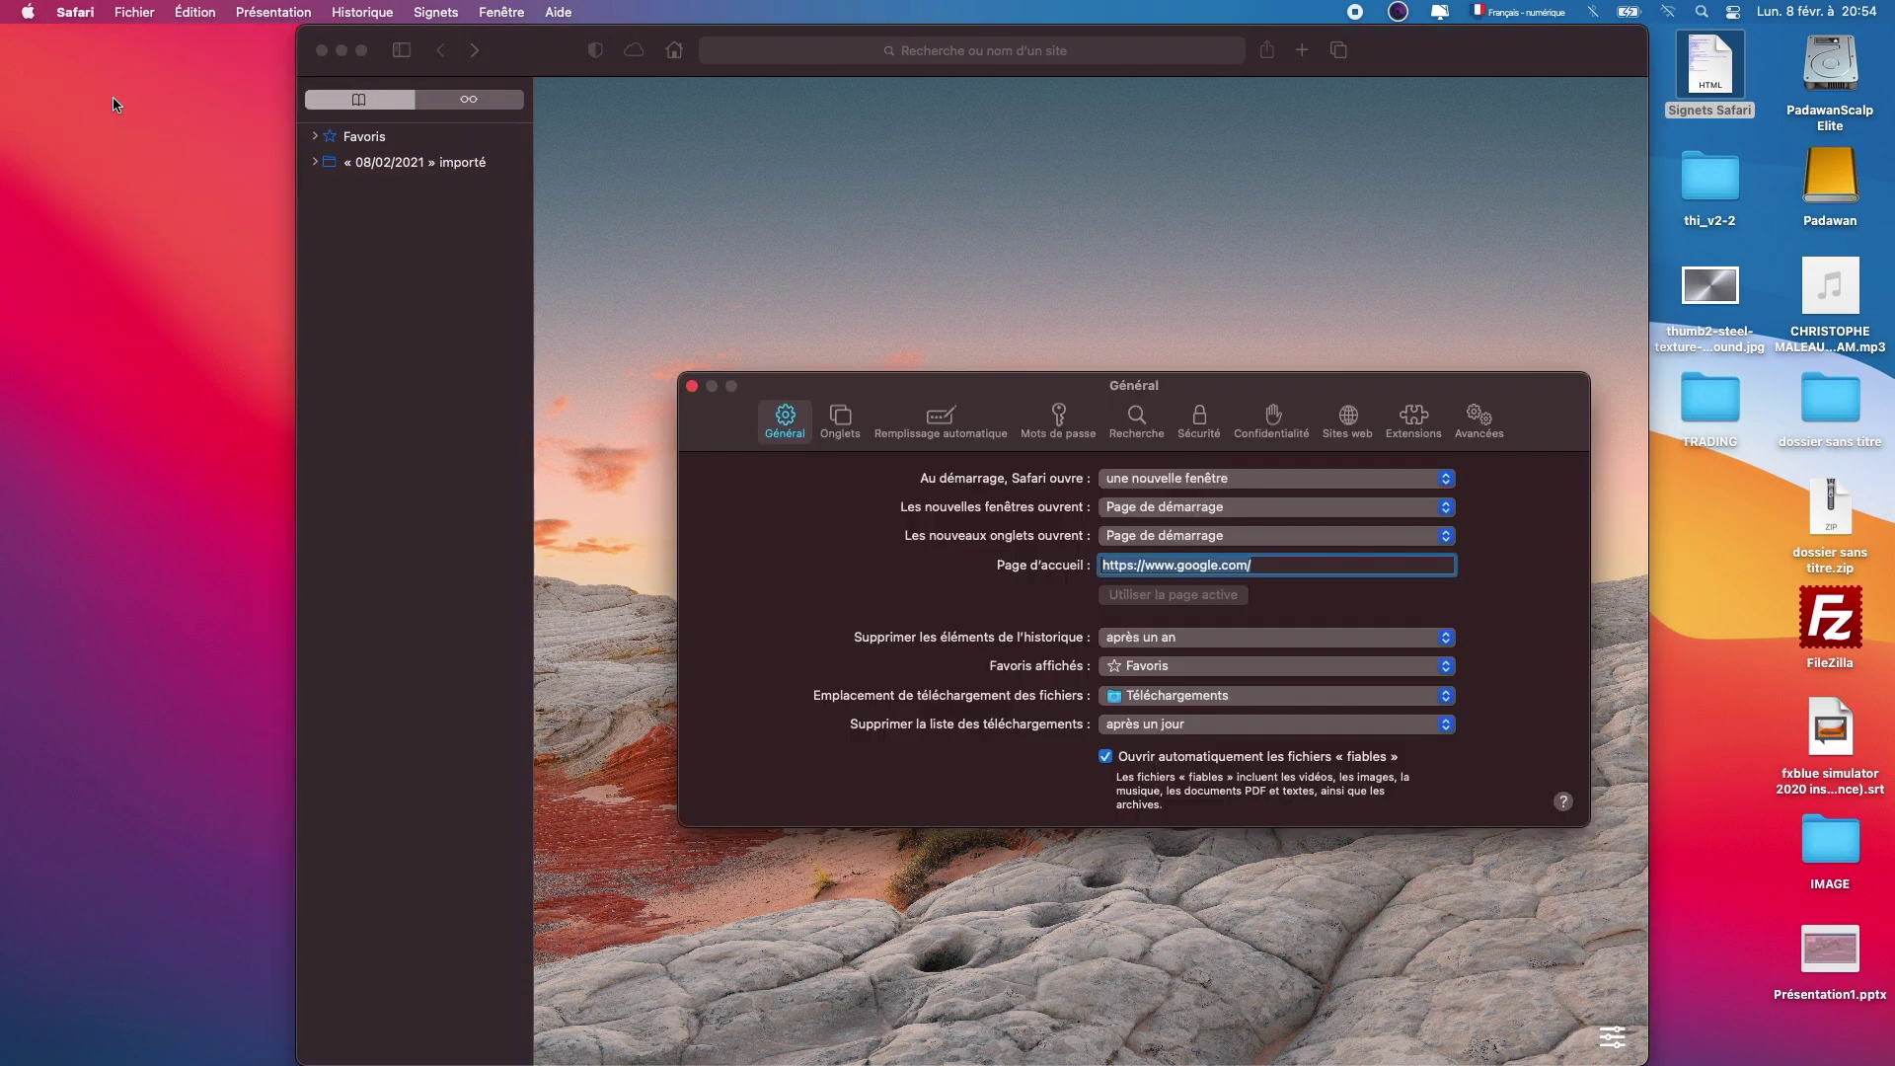
left_click(1017, 426)
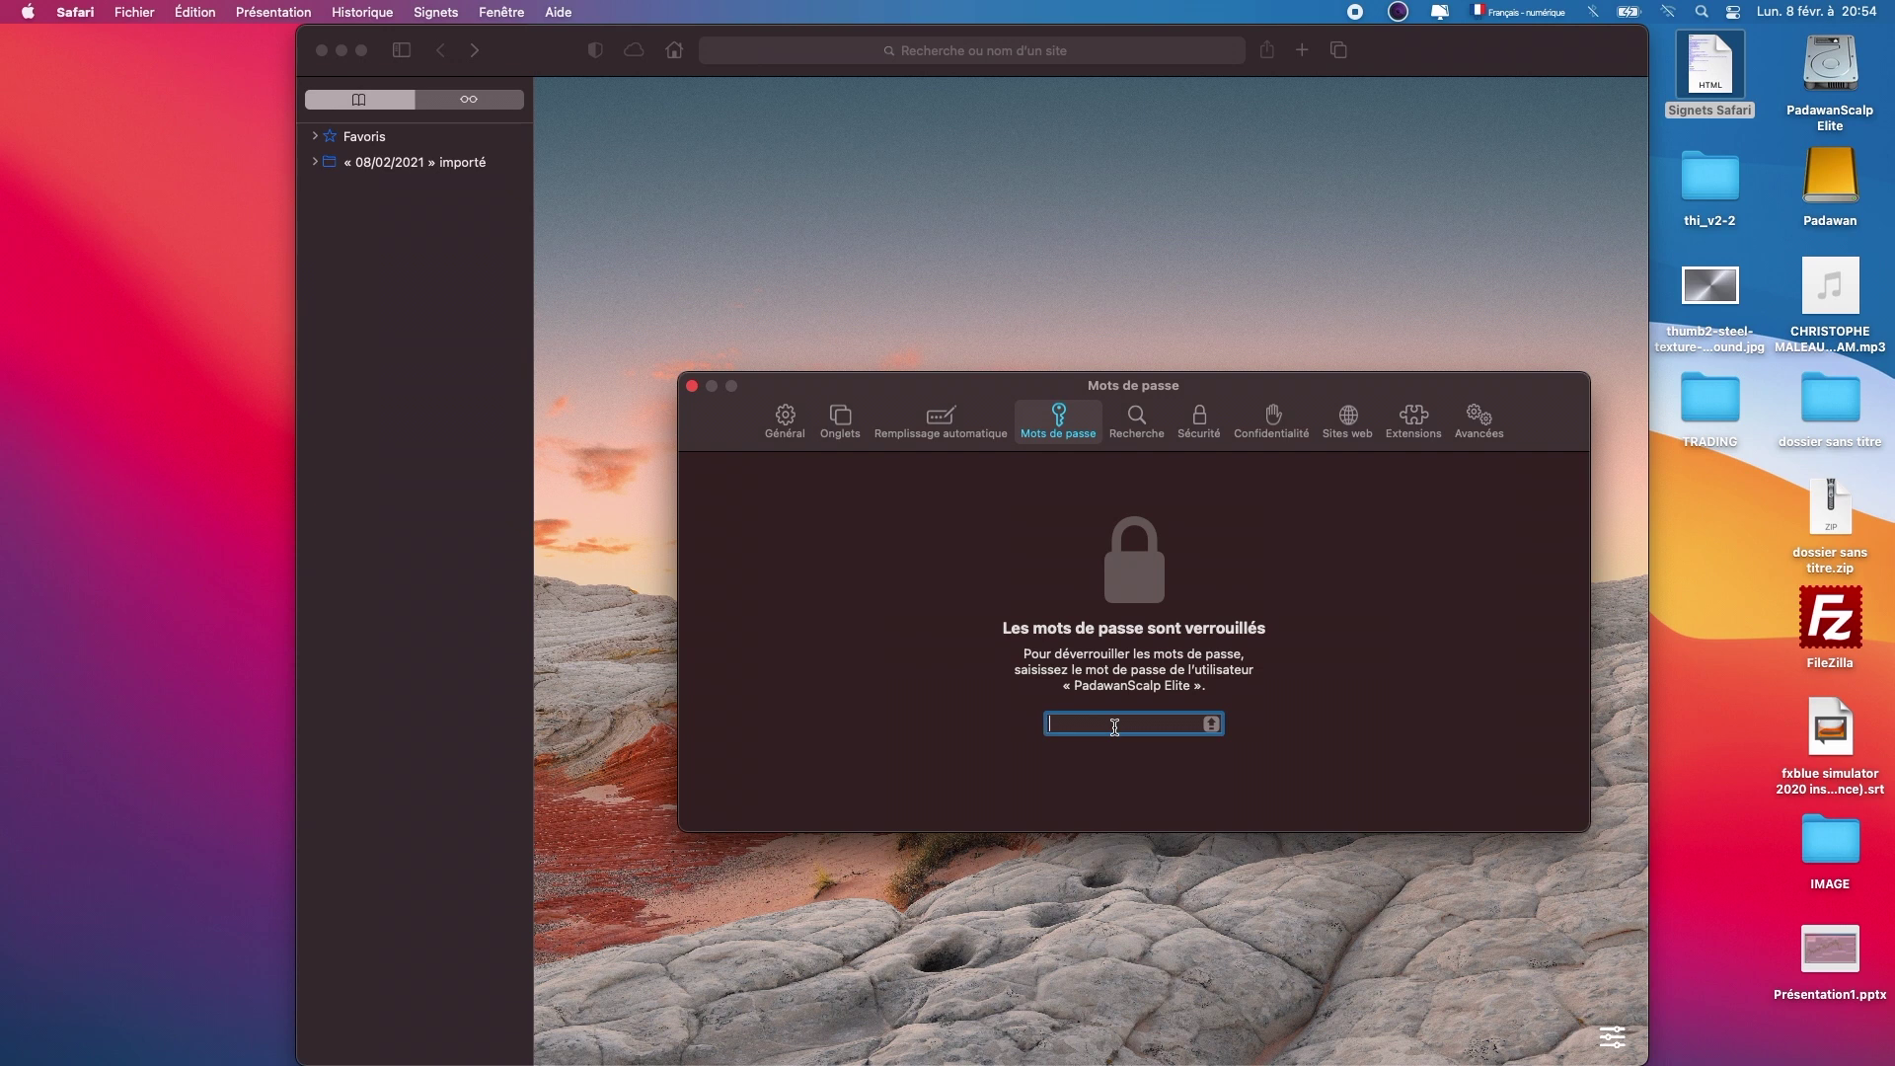
type("•")
key("Caps_Lock")
key("Return")
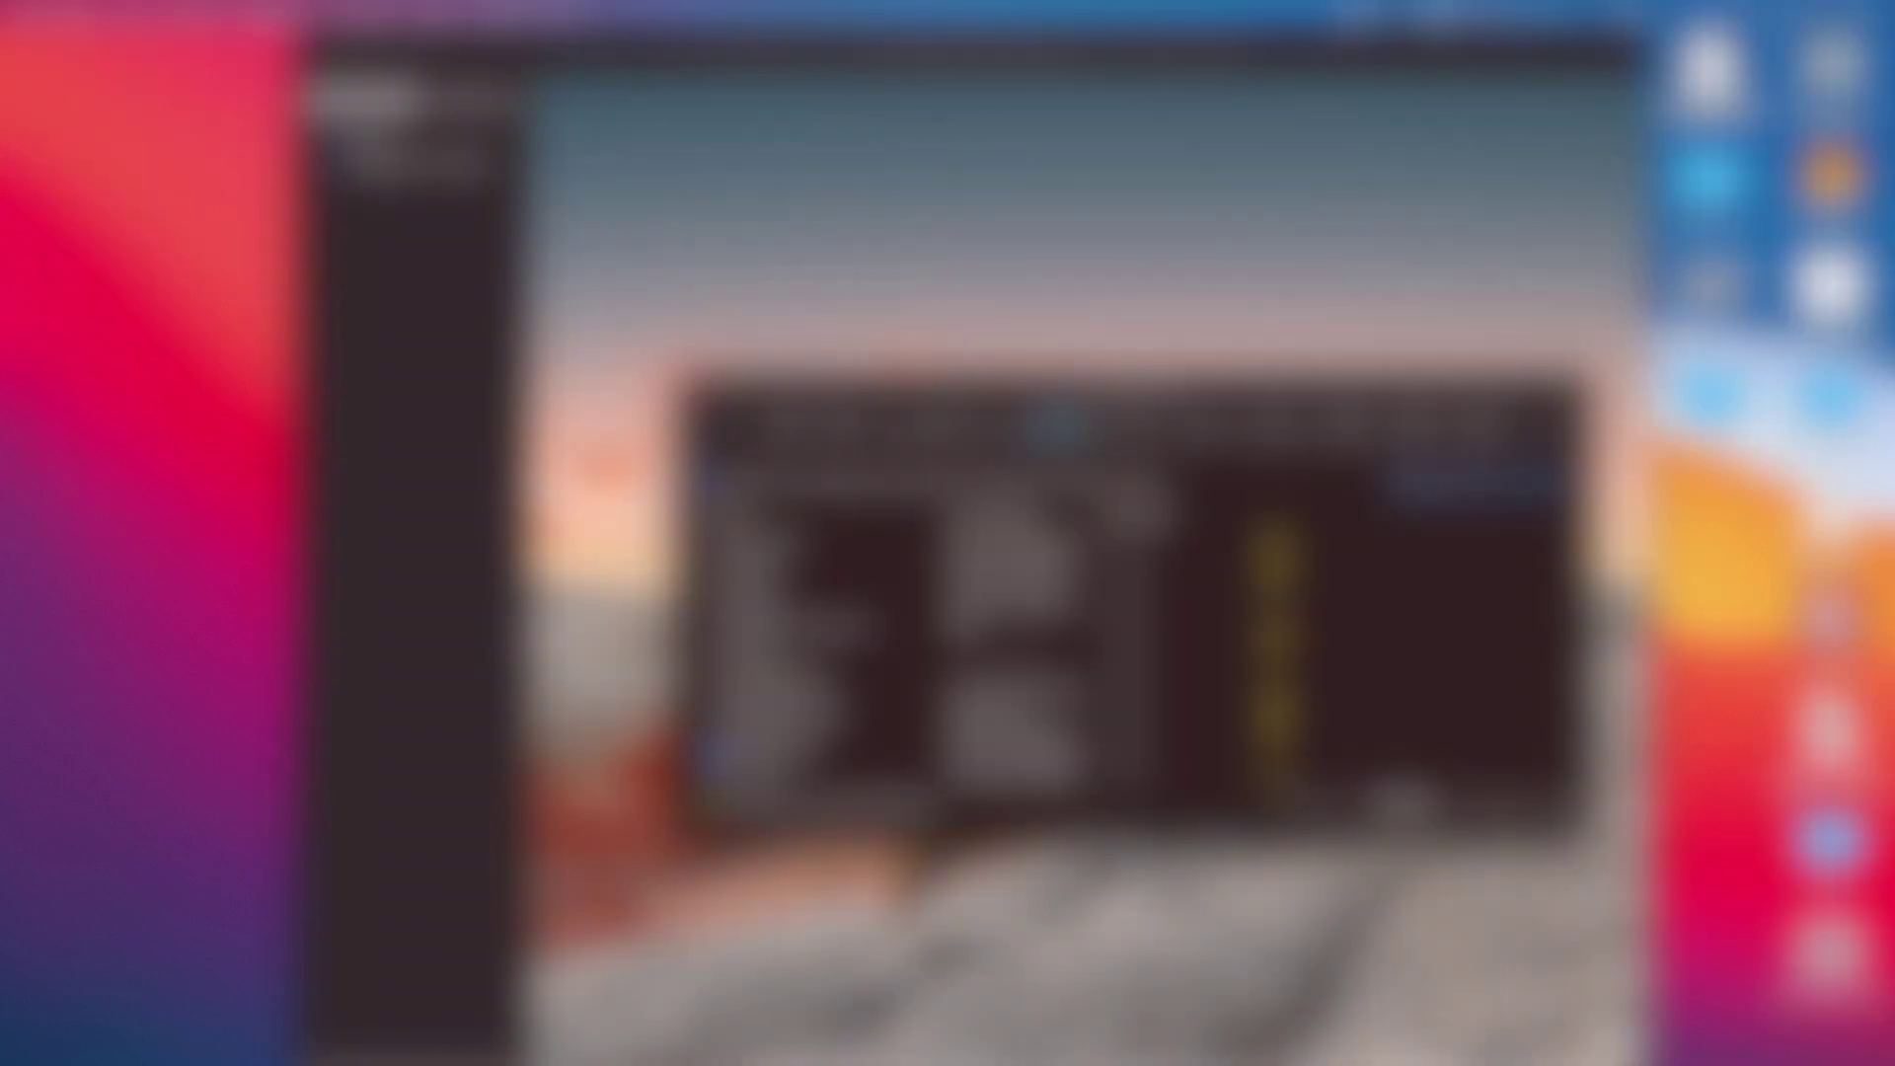
scroll(880, 637, "down", 3)
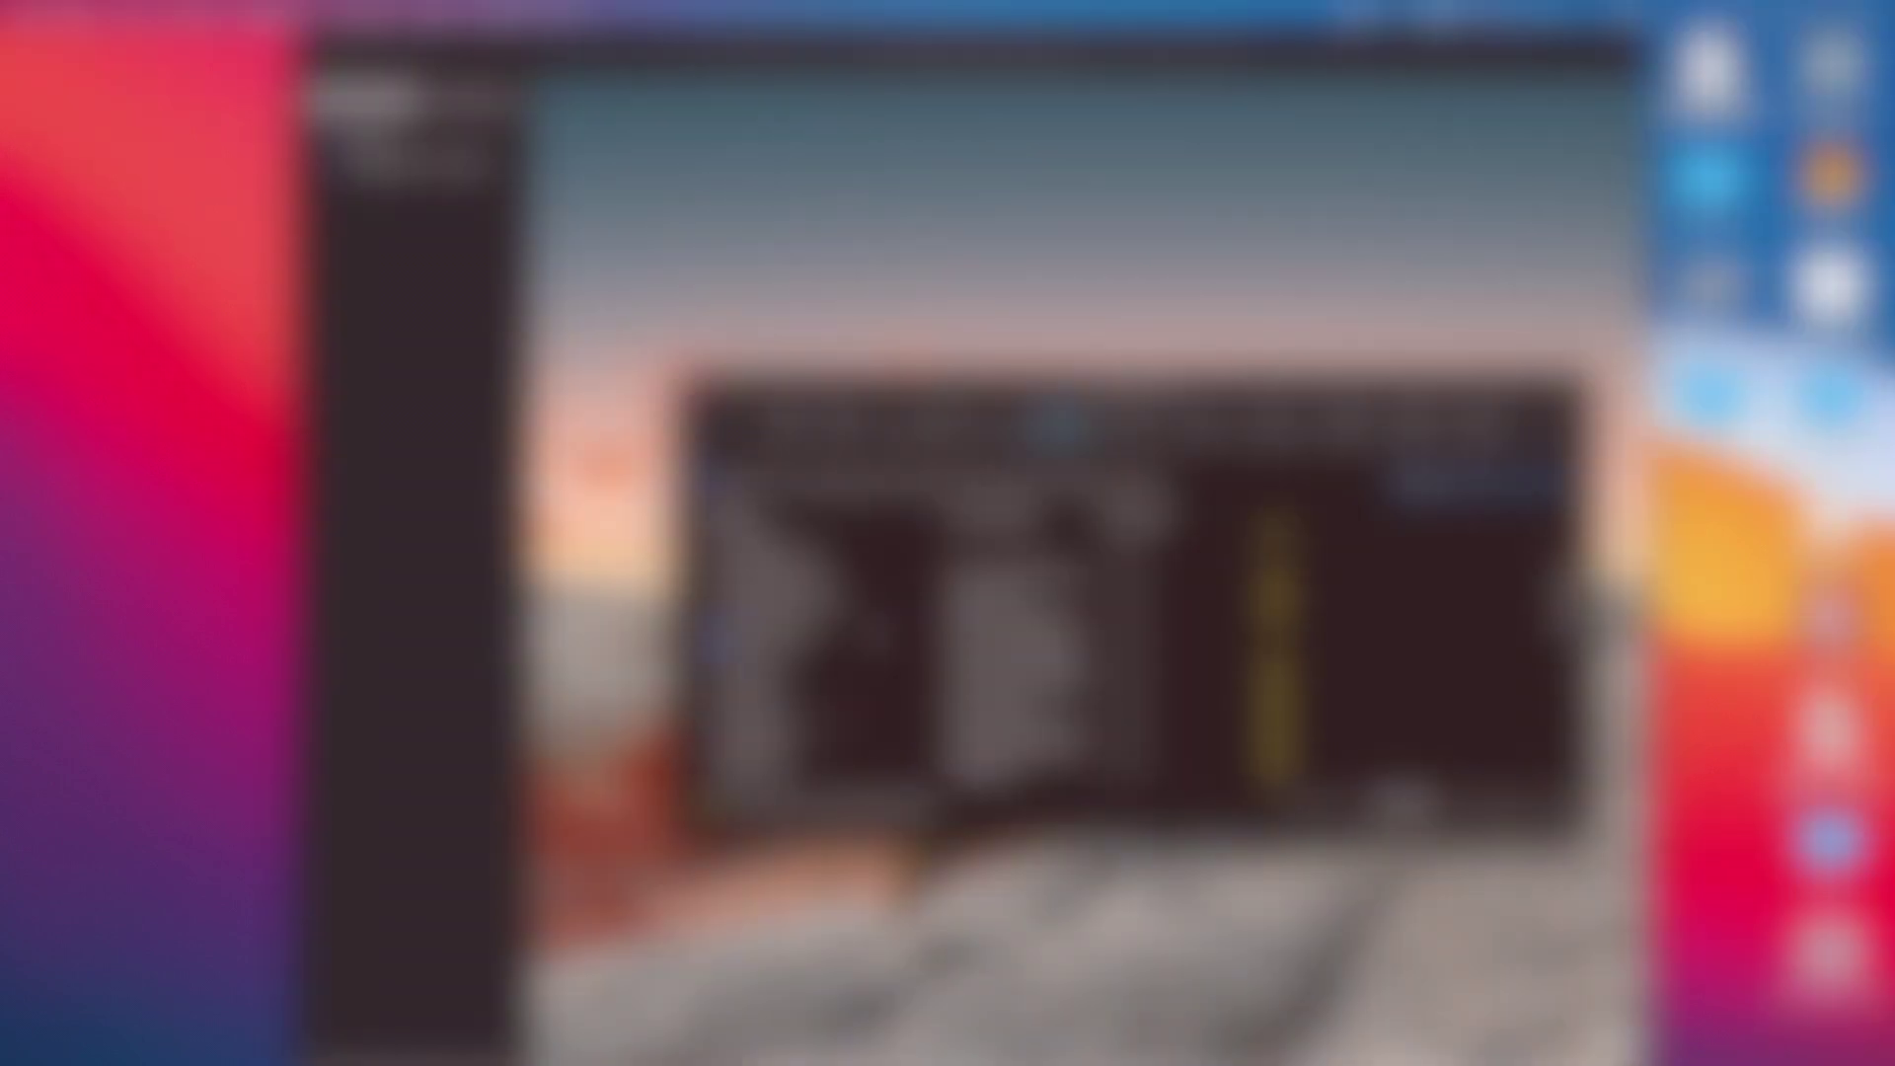
scroll(928, 631, "down", 2)
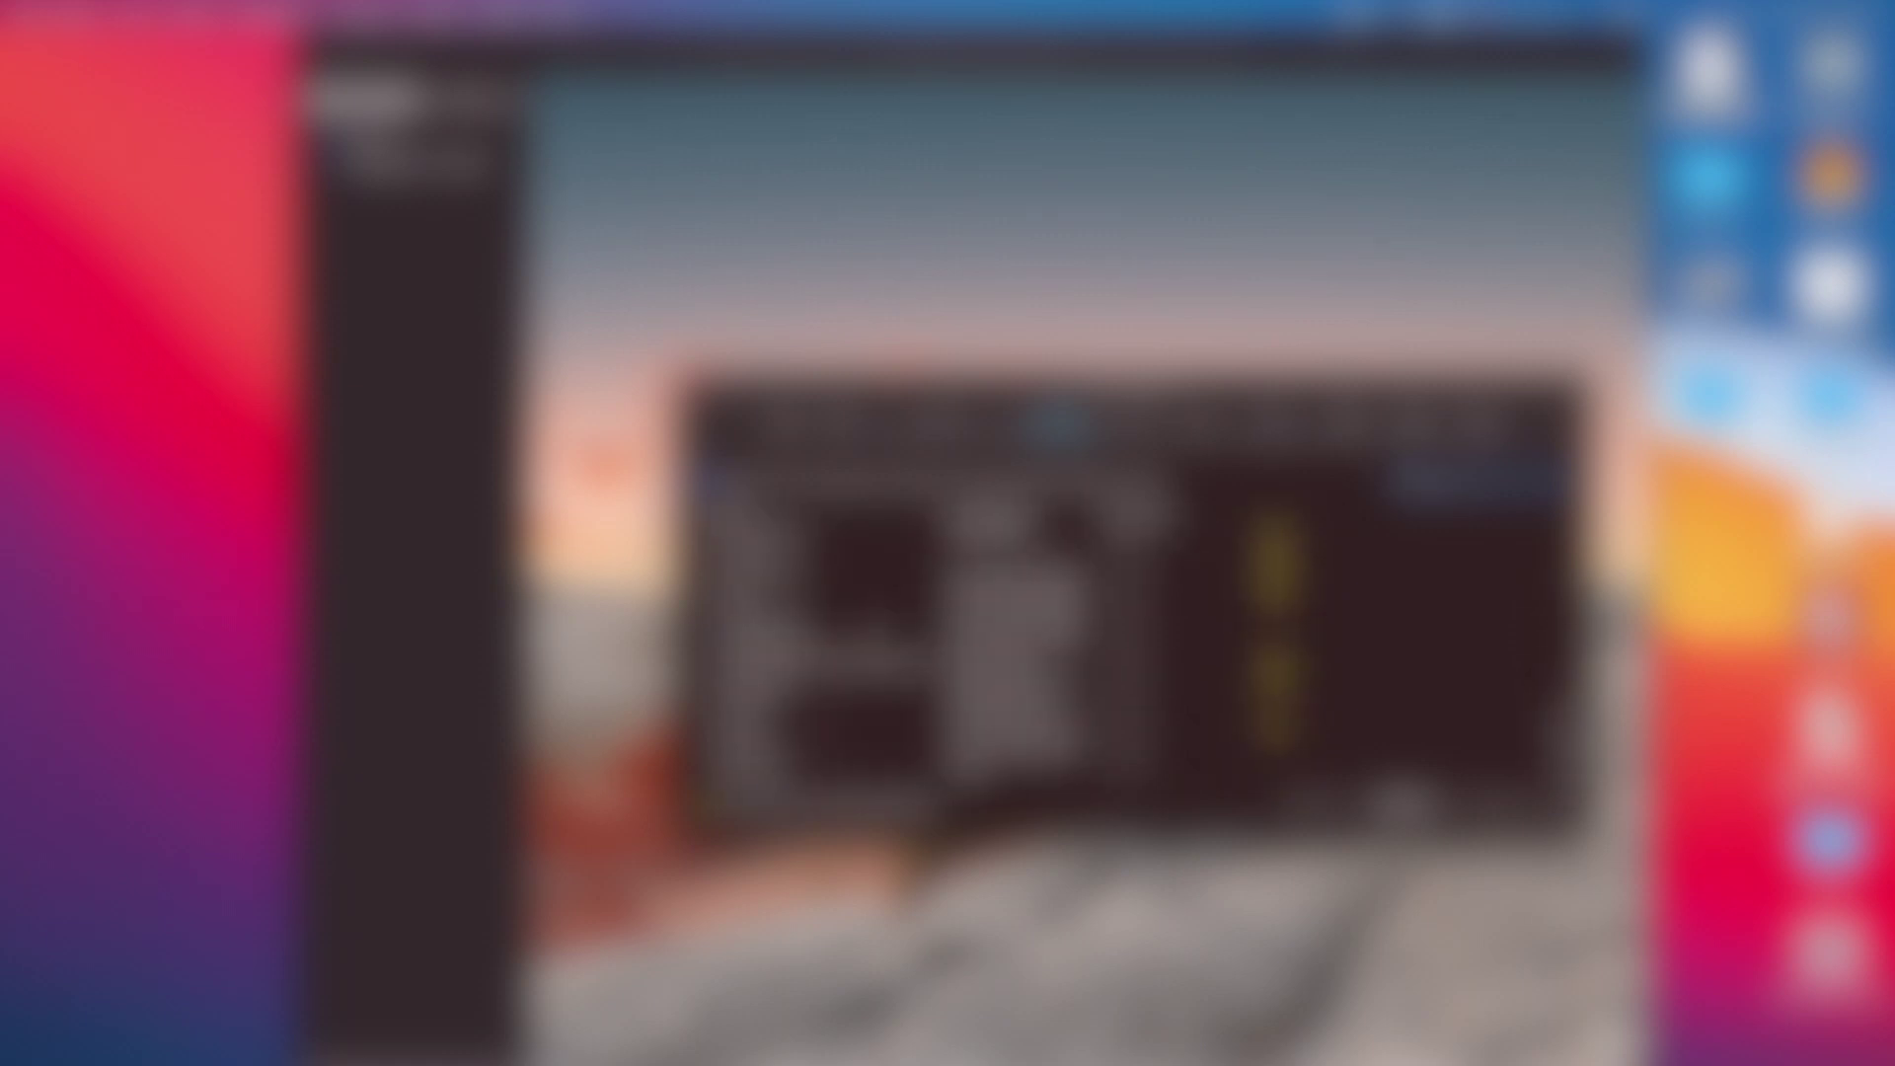
scroll(948, 642, "down", 3)
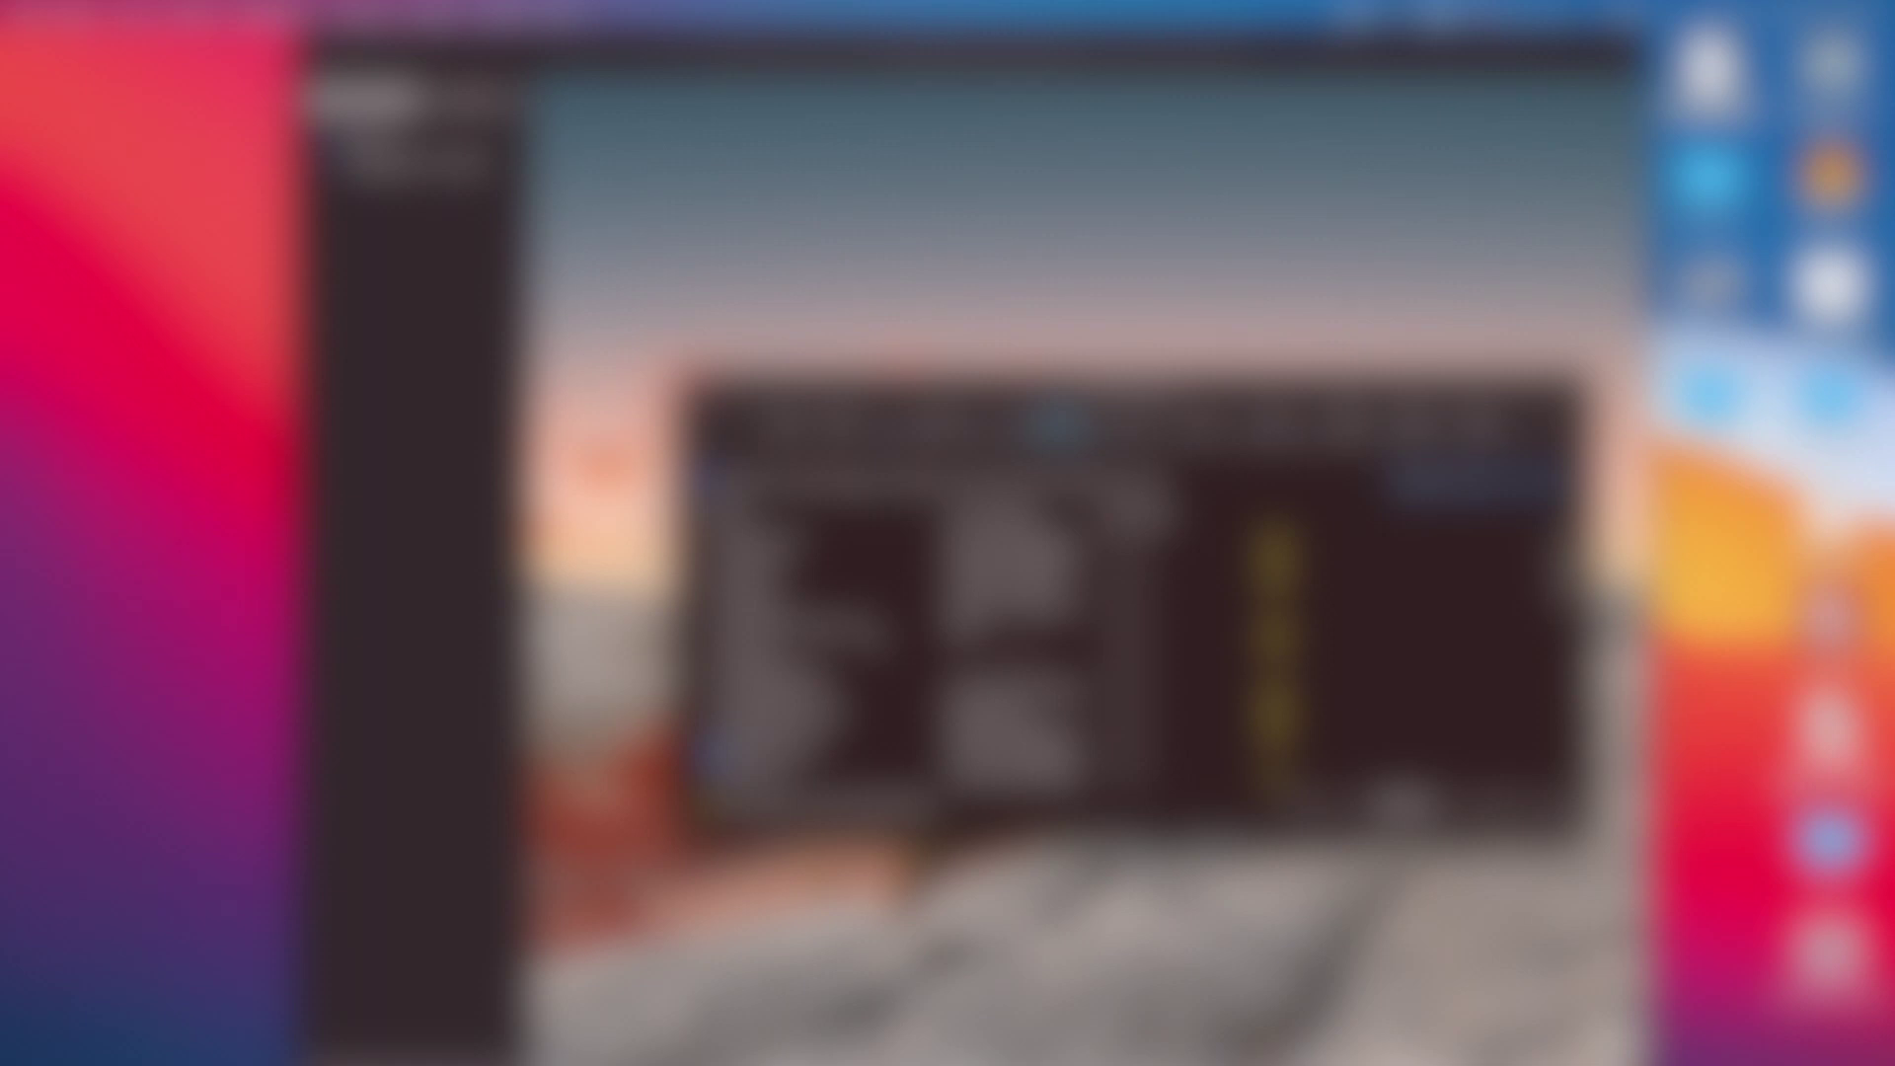
scroll(921, 655, "down", 3)
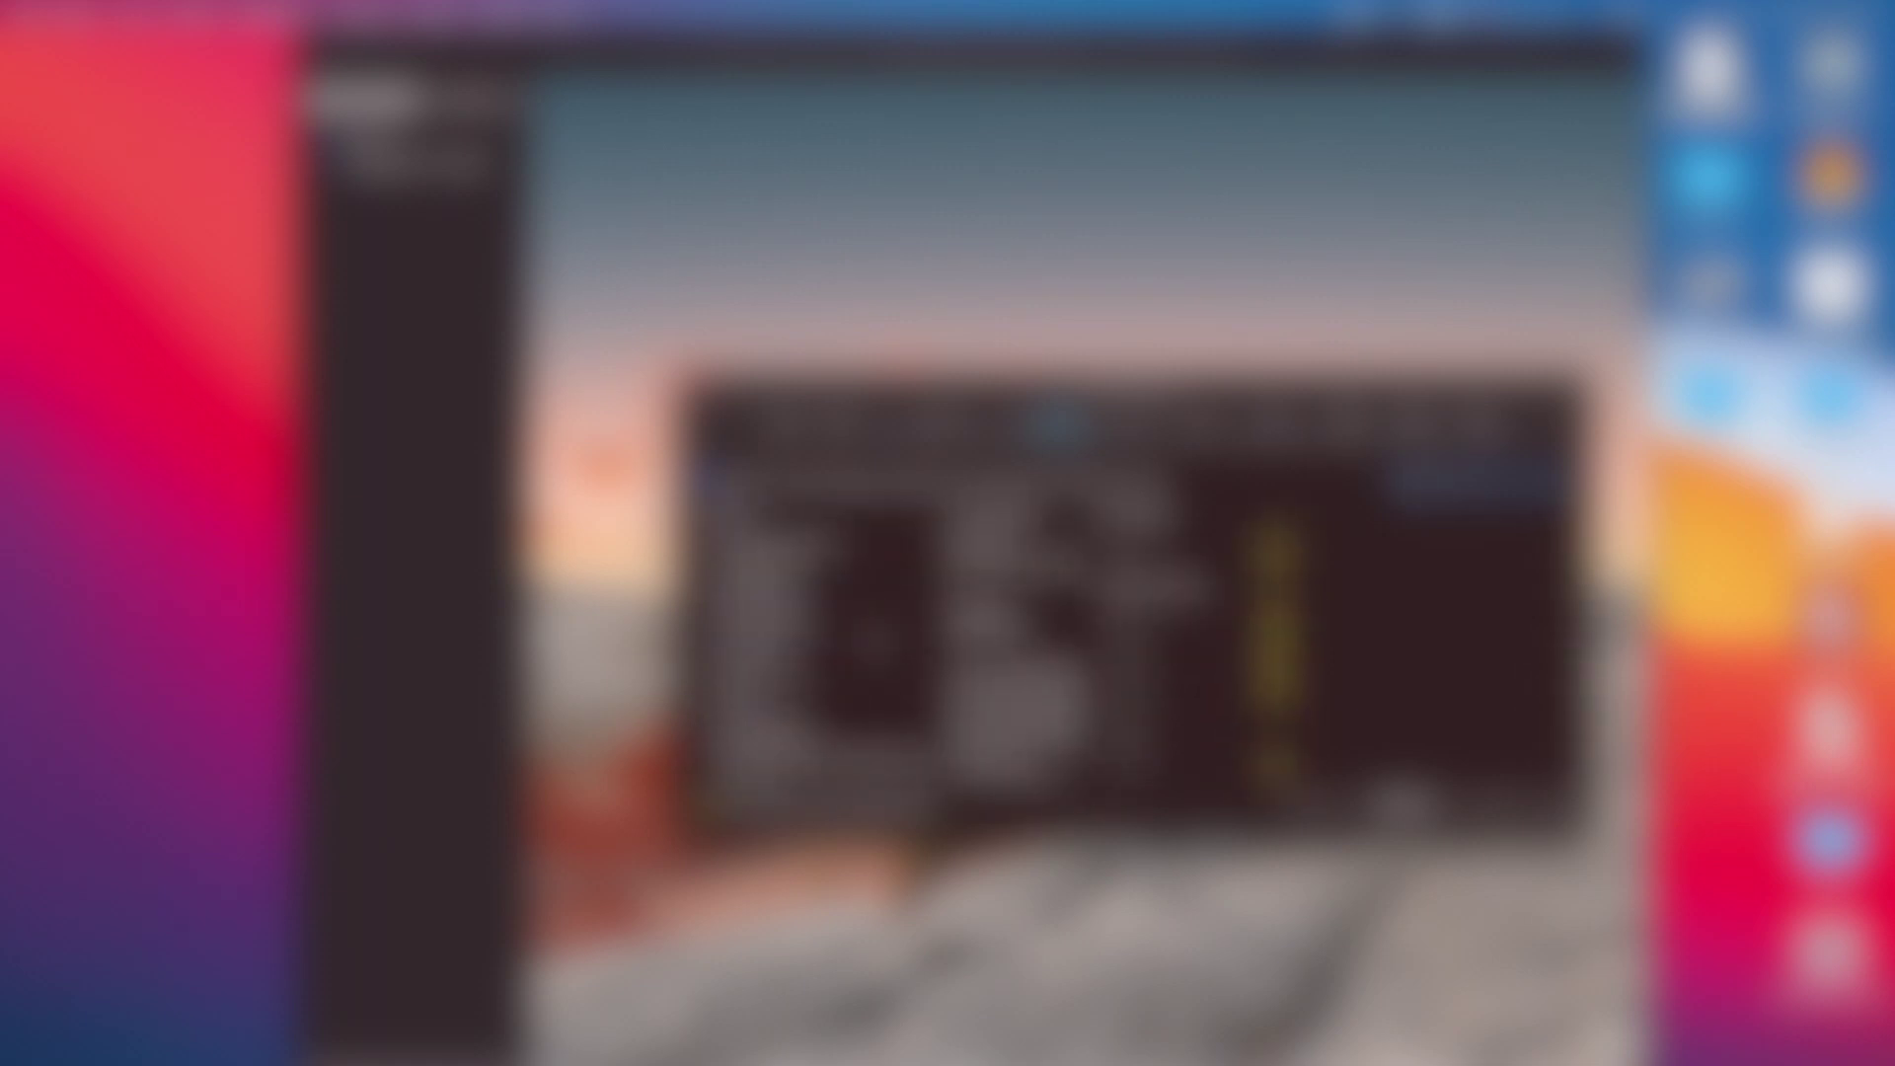